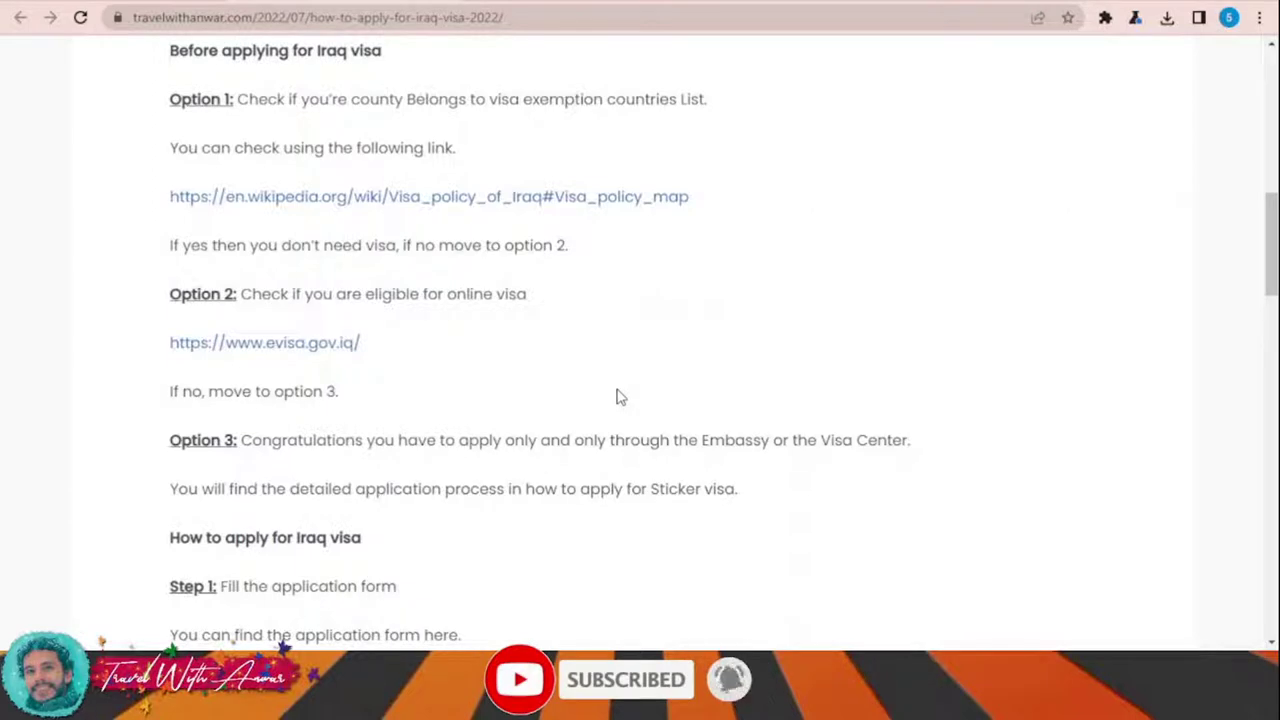
Step: Follow the blog's Option 2 link to the official Iraq e-visa site, evisa.gov.iq
left_click(290, 345)
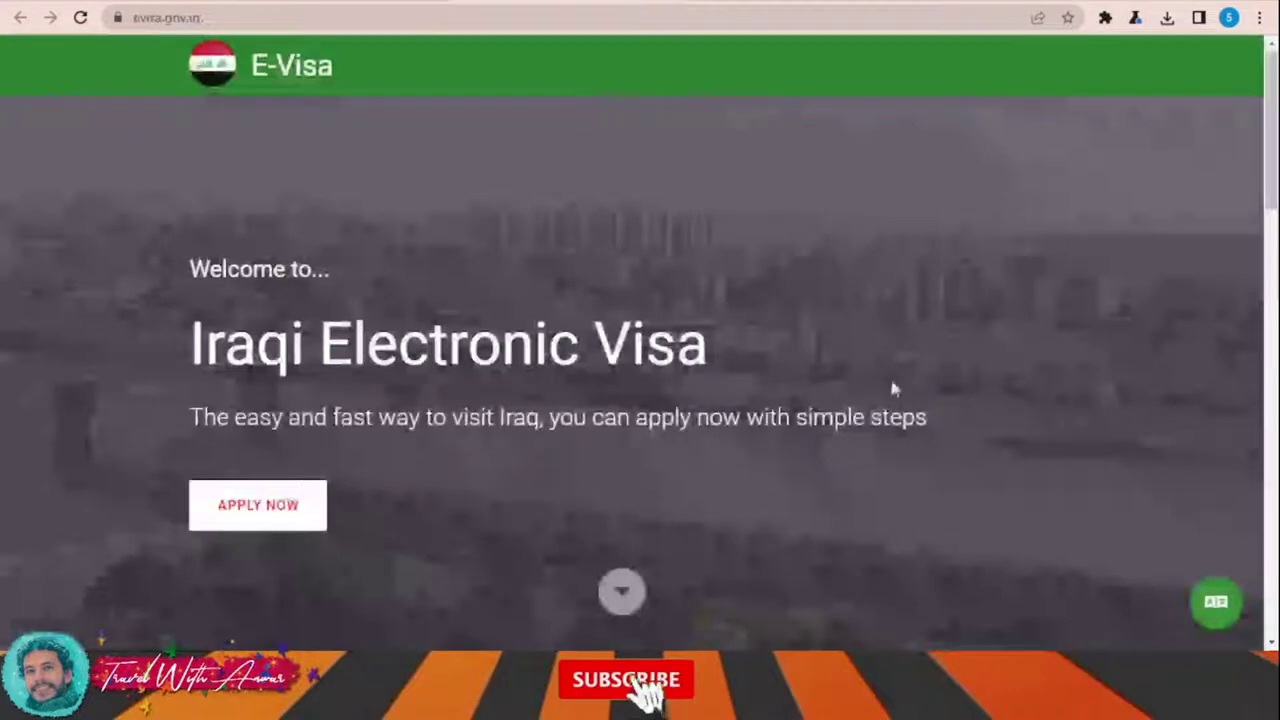
Step: Start the 'applying from outside of iraq' e-visa form and agree to the residence-law notice
left_click(312, 510)
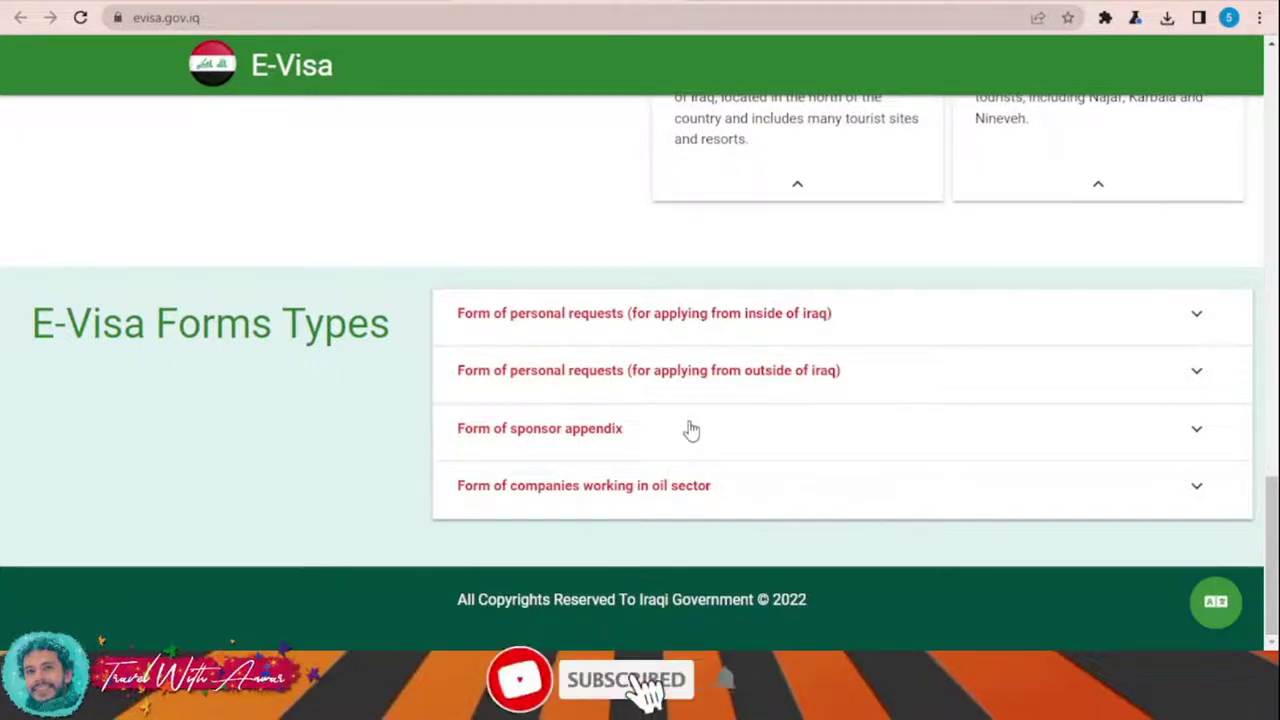
left_click(752, 388)
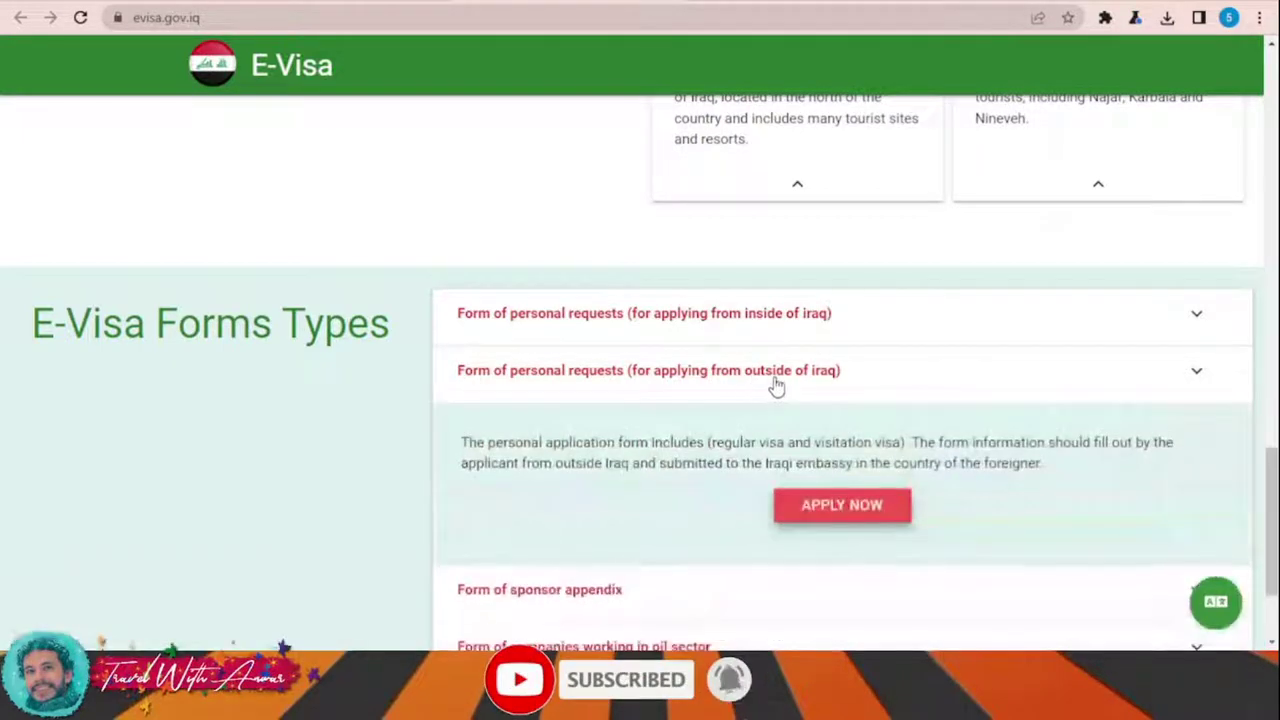
scroll(800, 378, "down", 1)
left_click(832, 410)
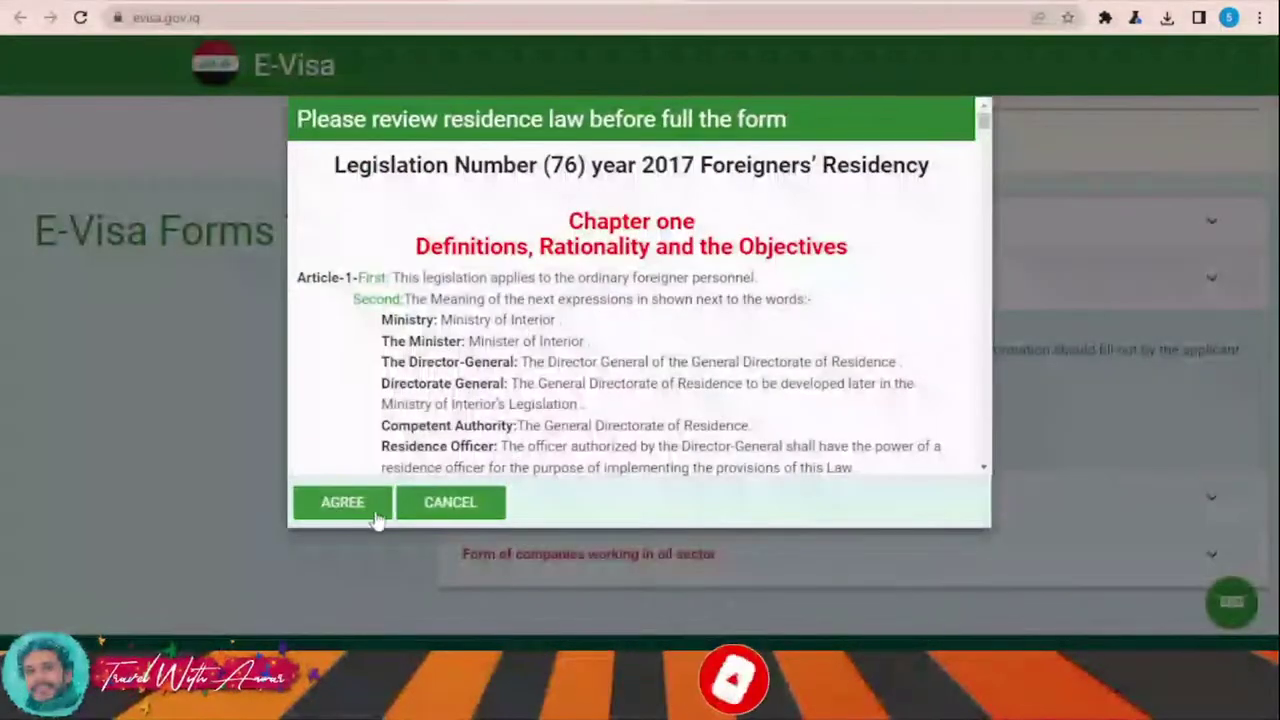
left_click(360, 506)
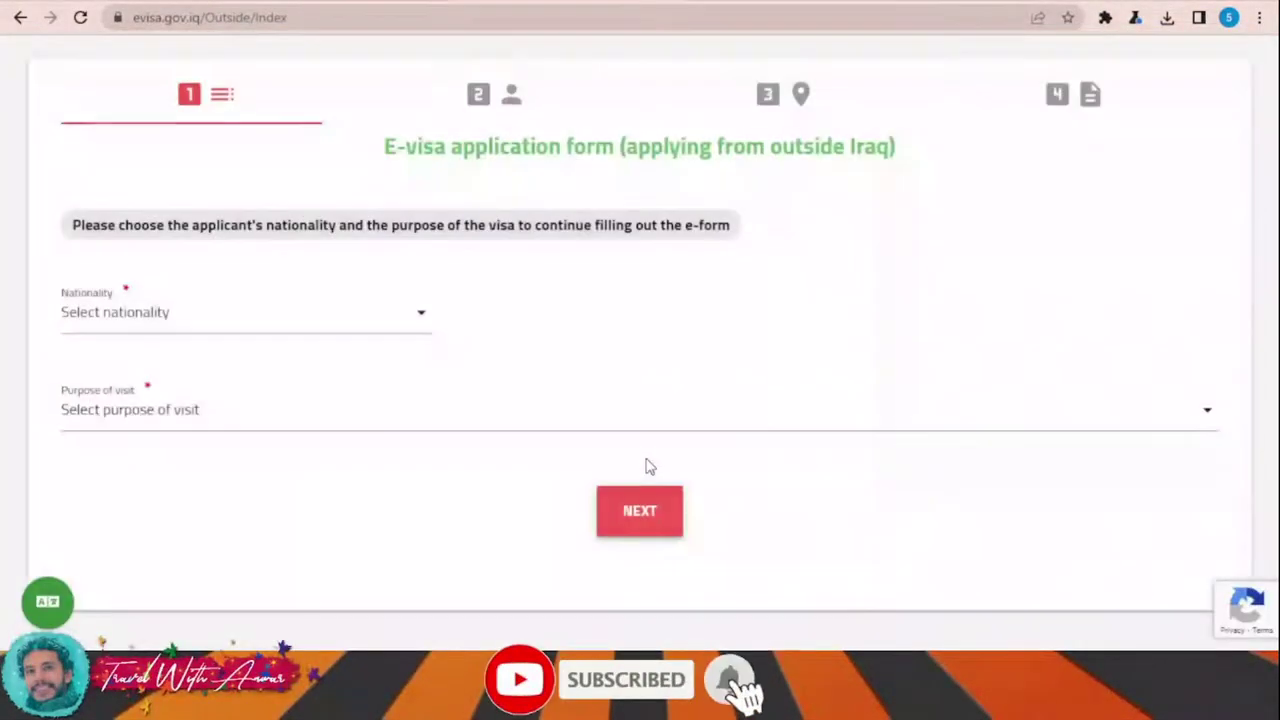
Step: Choose Egypt as nationality and '21. Visiting a friend' as purpose, then proceed to the next page
left_click(305, 321)
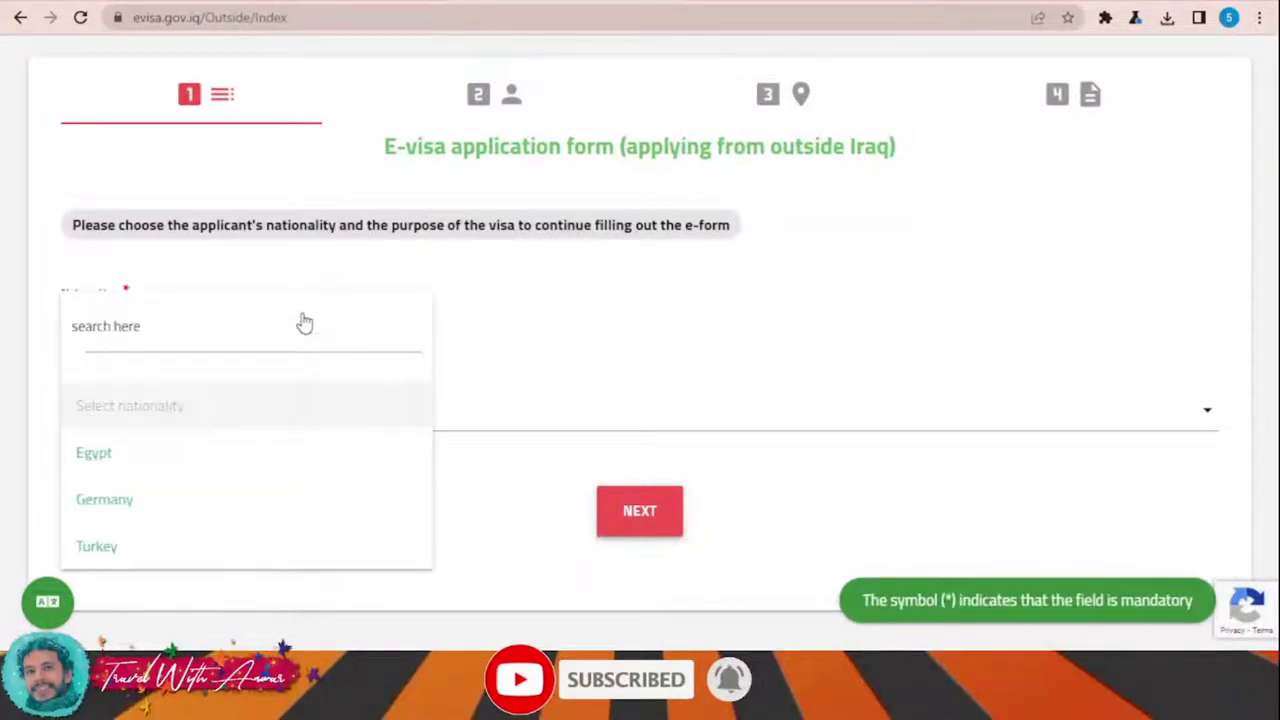
left_click(131, 463)
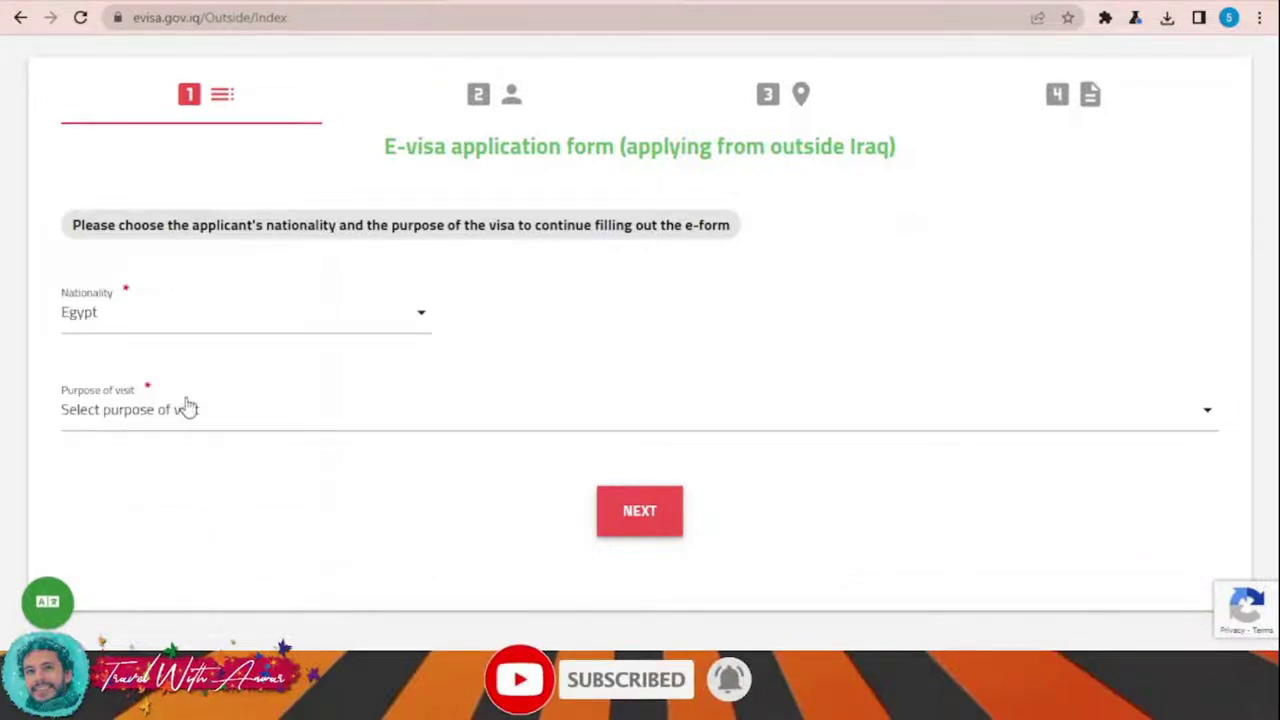
left_click(214, 422)
scroll(306, 371, "down", 8)
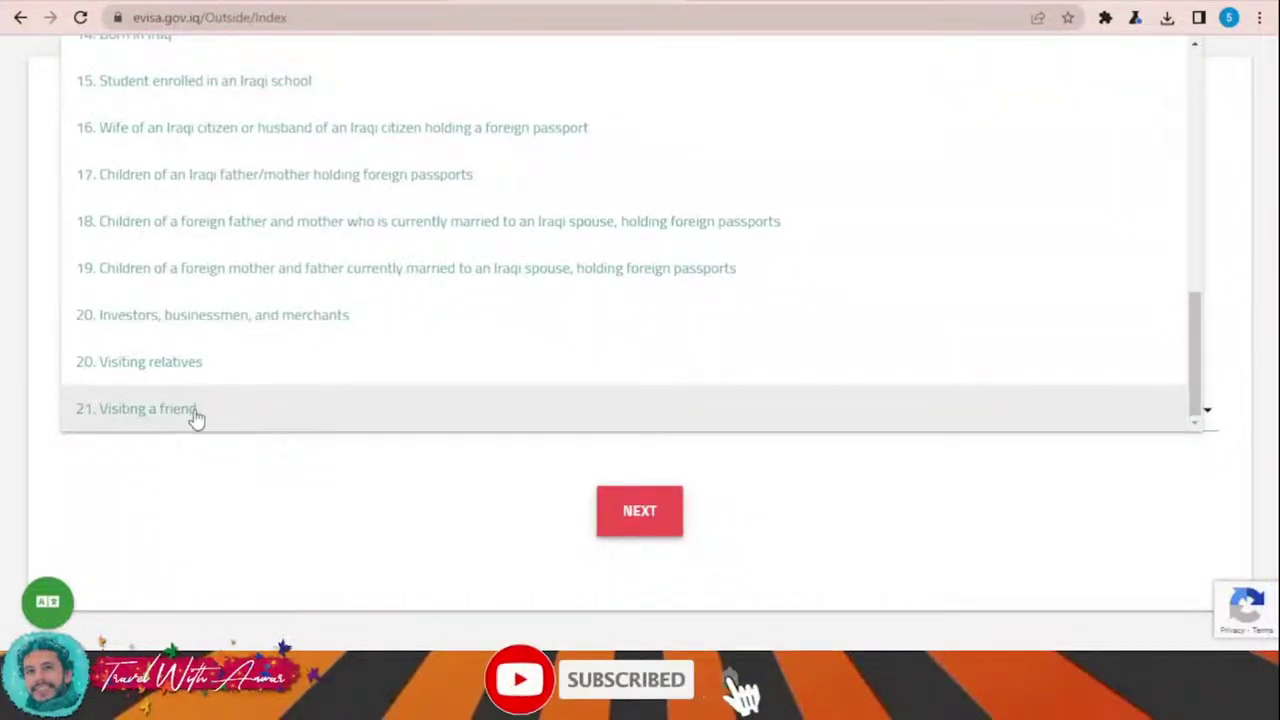
left_click(194, 415)
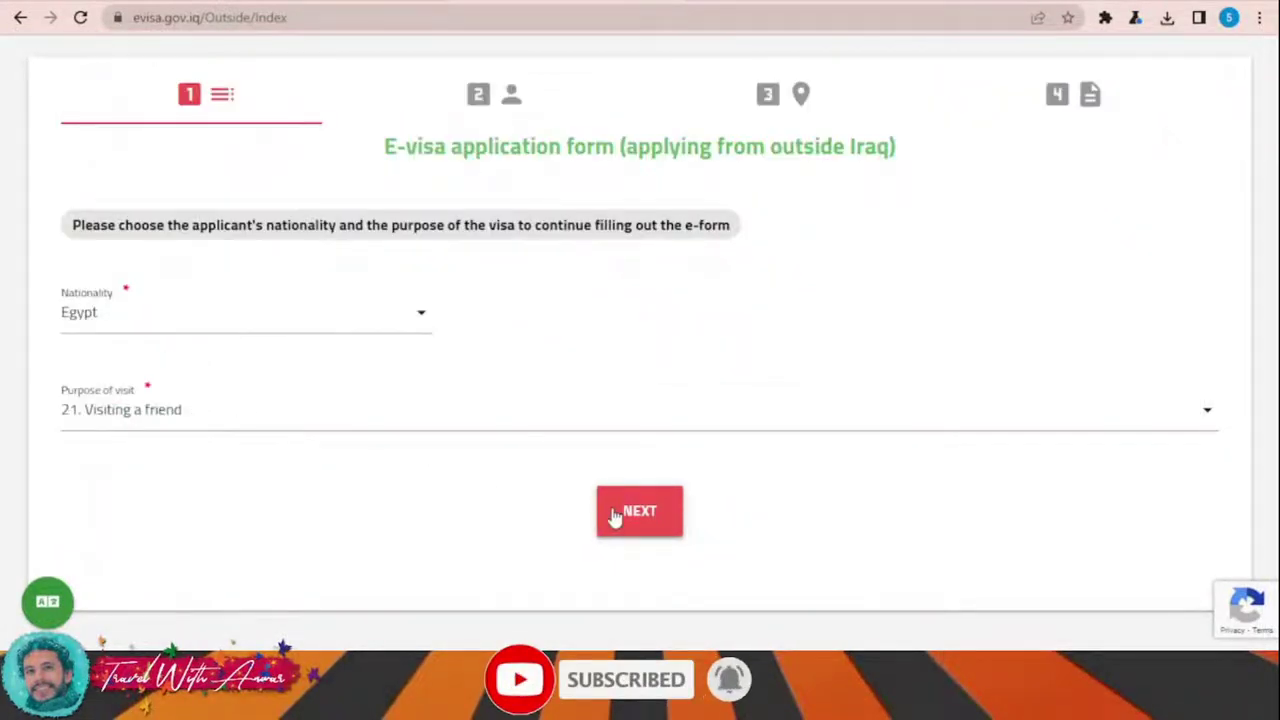
left_click(637, 511)
scroll(611, 371, "down", 10)
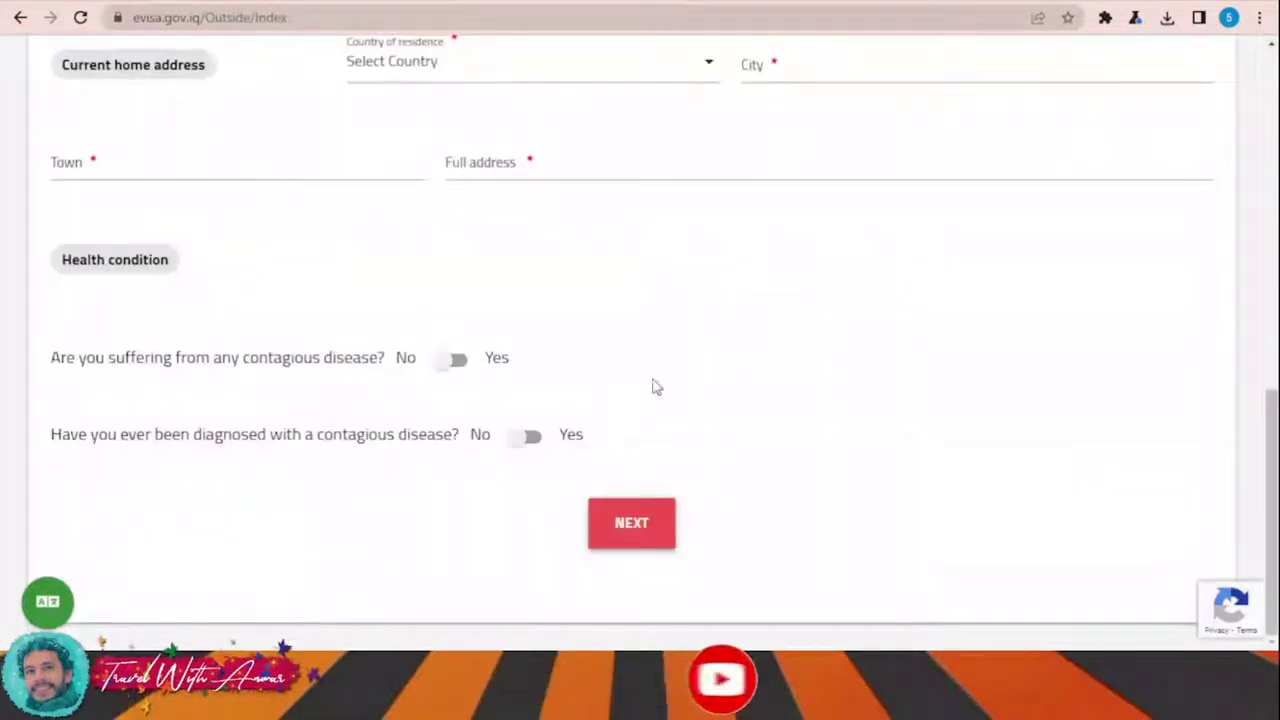
scroll(617, 377, "up", 10)
Step: Fill the passport first, middle and last name fields with placeholder text ('شش', 'aa', 'aa')
left_click(409, 230)
type("شش")
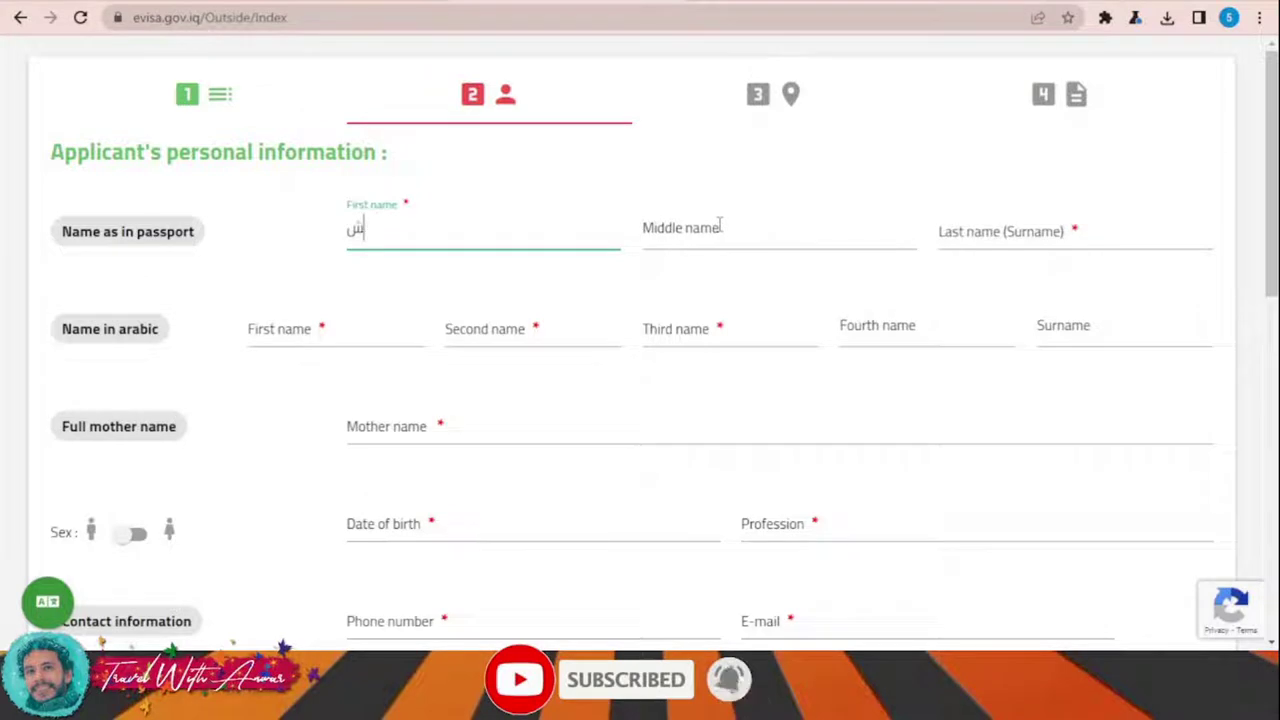
left_click(775, 228)
type("aa")
left_click(991, 231)
type("aa")
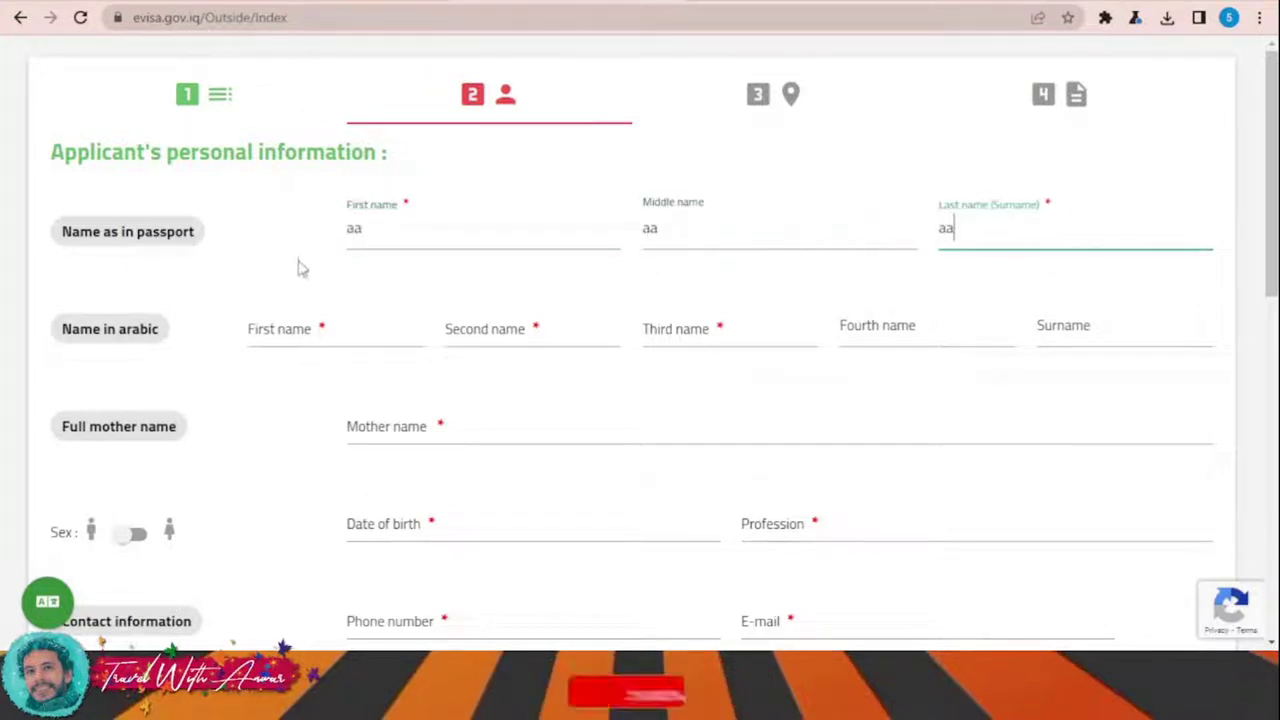
Step: Enter 'ششش' as the Arabic first, second and third names and fill the mother's name
left_click(283, 337)
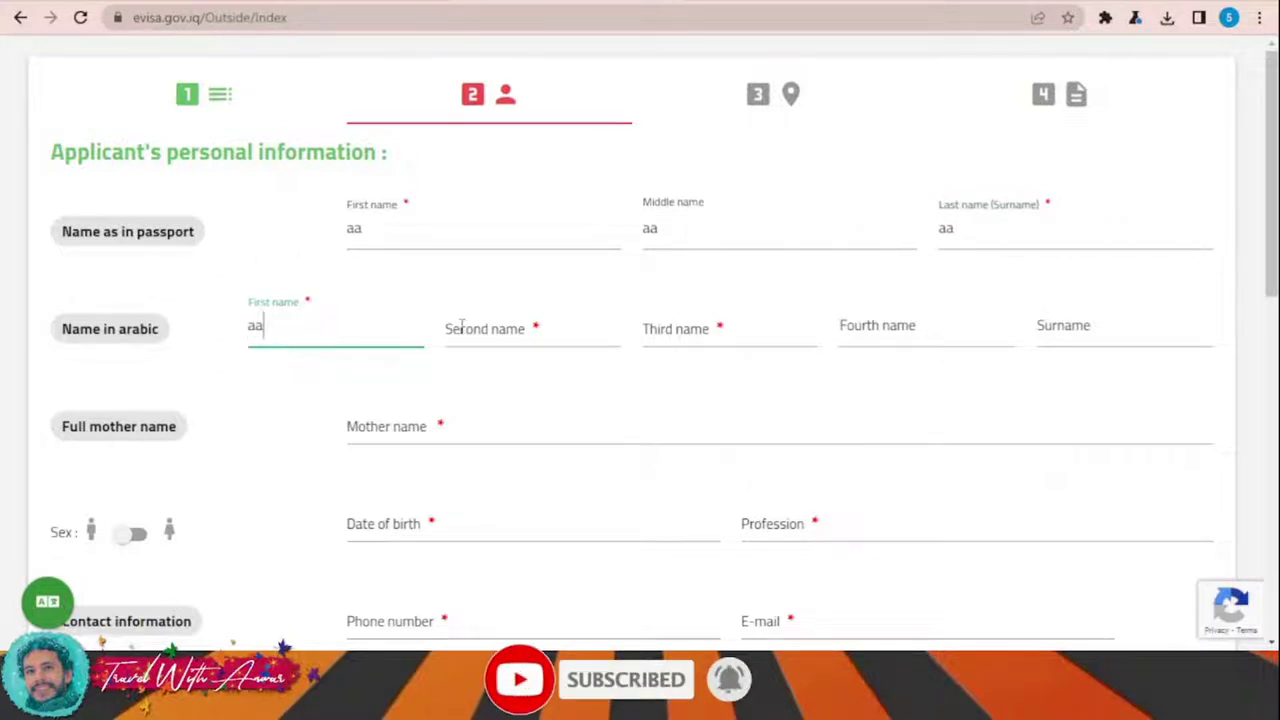
type("ششش")
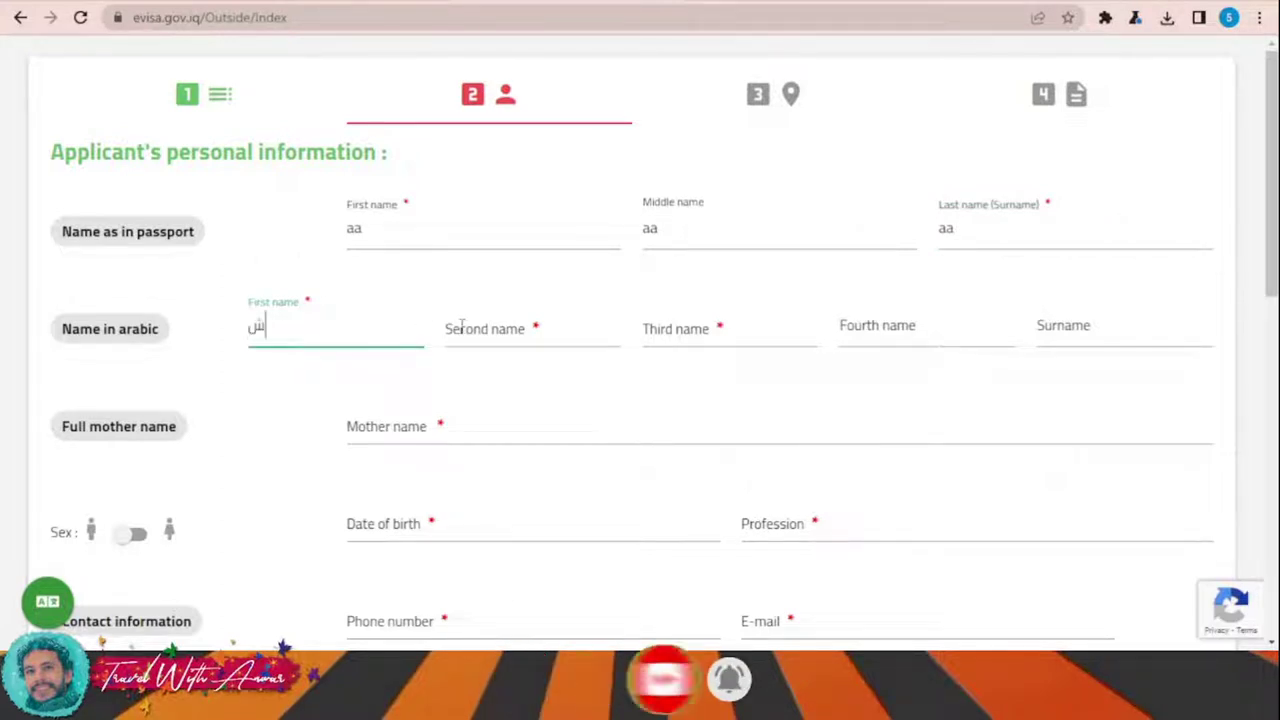
left_click(547, 333)
type("ششش")
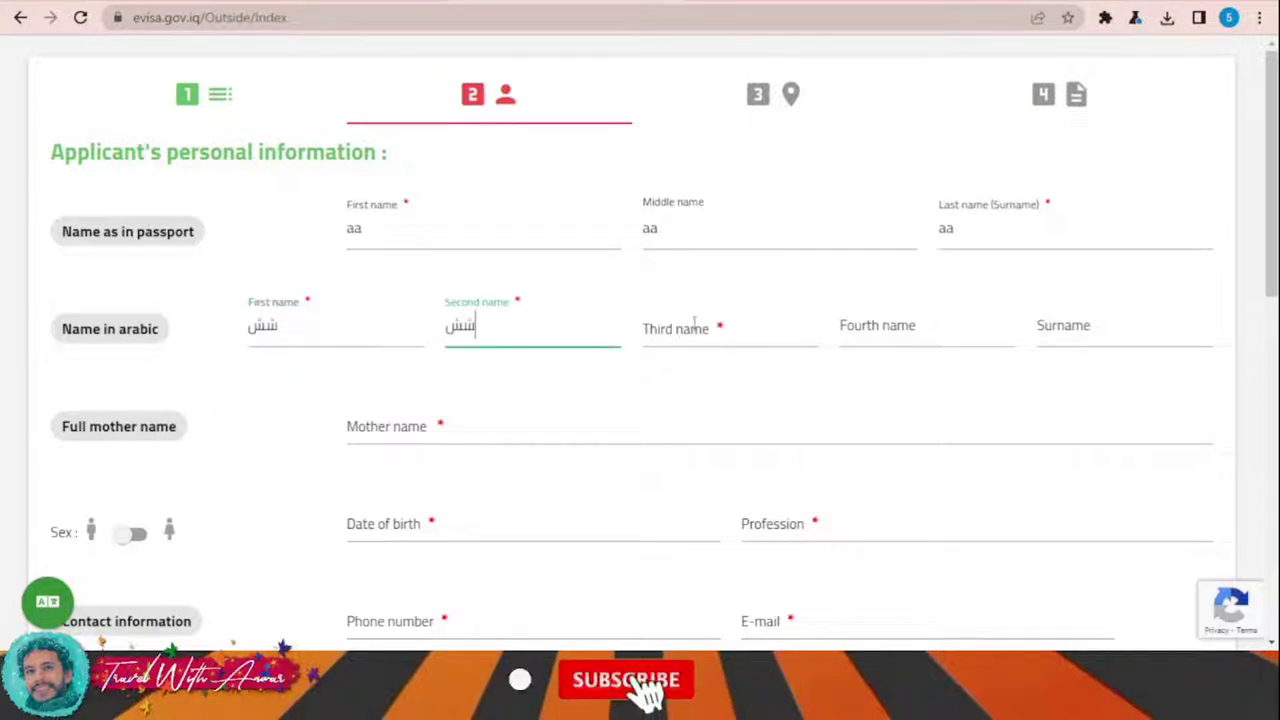
left_click(722, 334)
type("ششش")
left_click(400, 434)
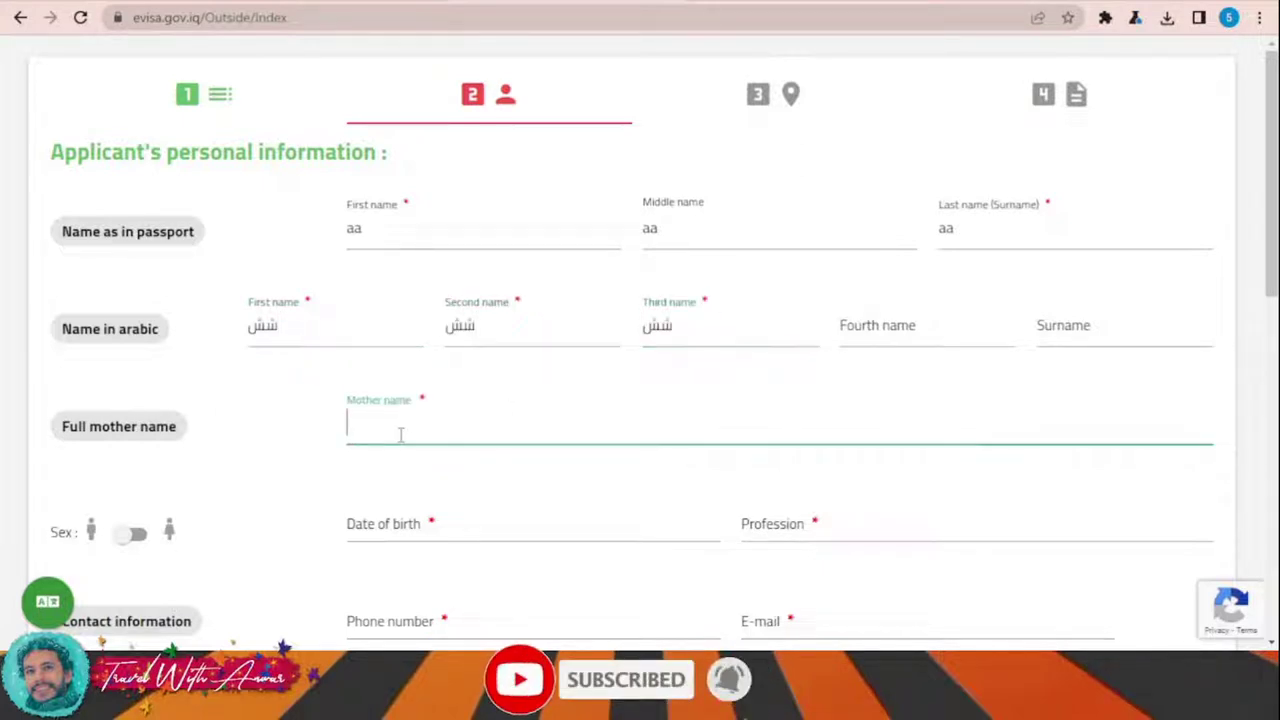
left_click(396, 535)
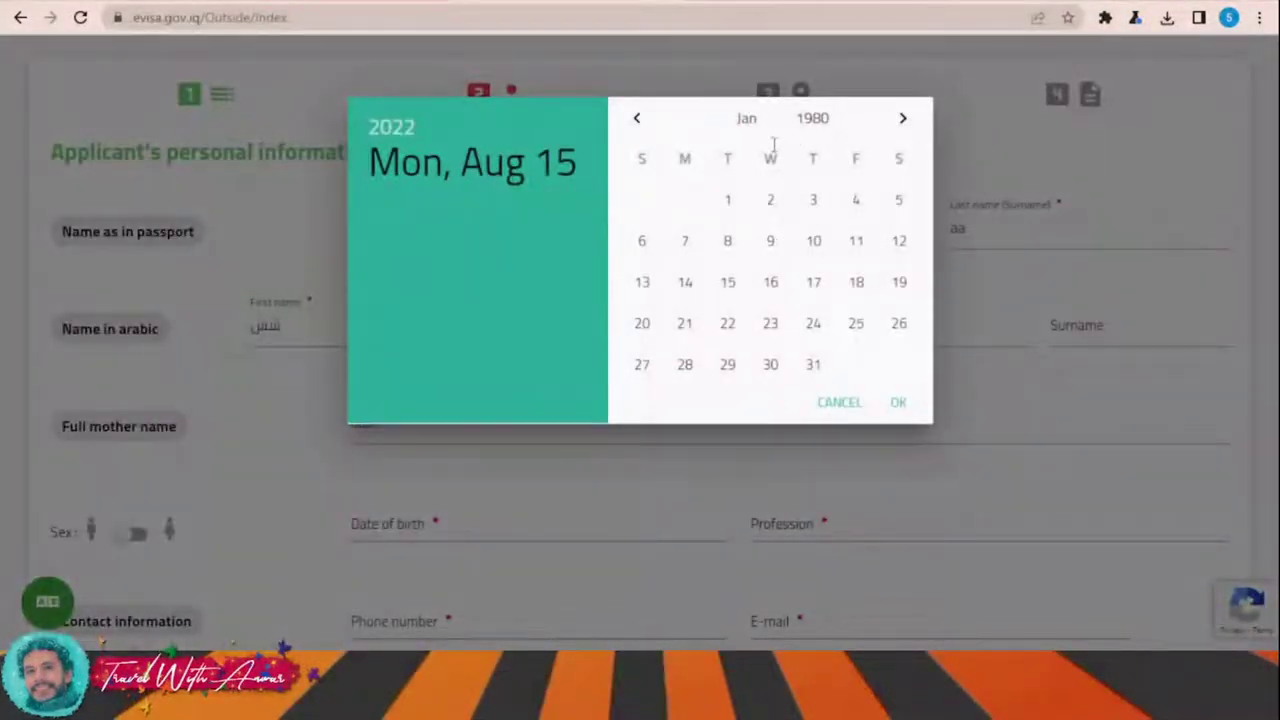
Step: Set the date of birth to 1980/01/01 and the profession to 'aa'
left_click(728, 200)
left_click(794, 531)
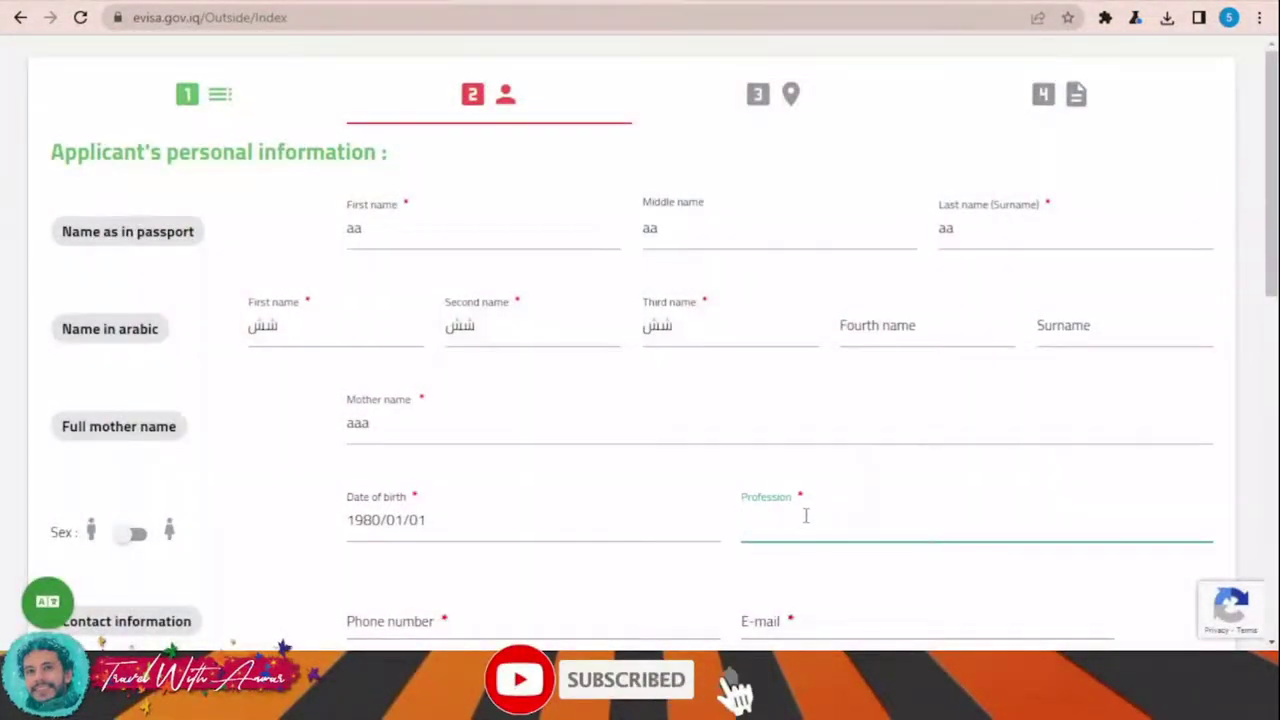
scroll(145, 432, "down", 1)
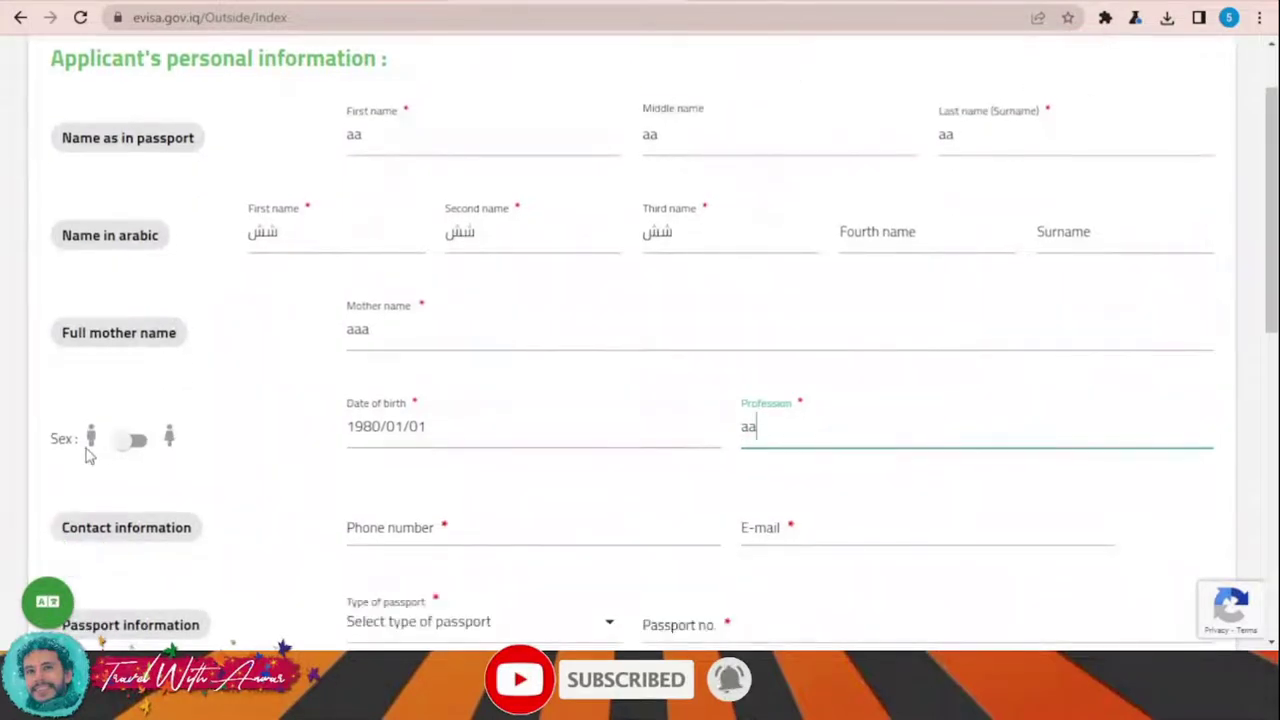
scroll(120, 450, "down", 1)
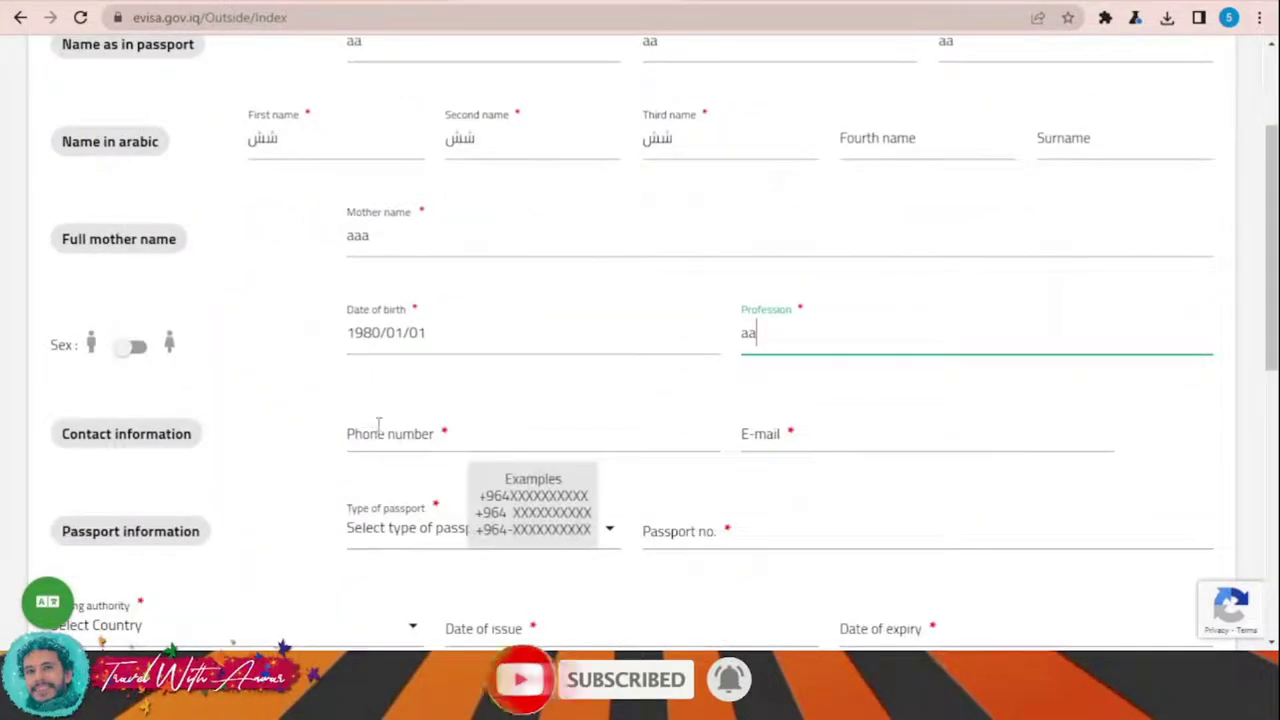
Step: Enter the applicant's phone number, correcting an extra digit
left_click(391, 437)
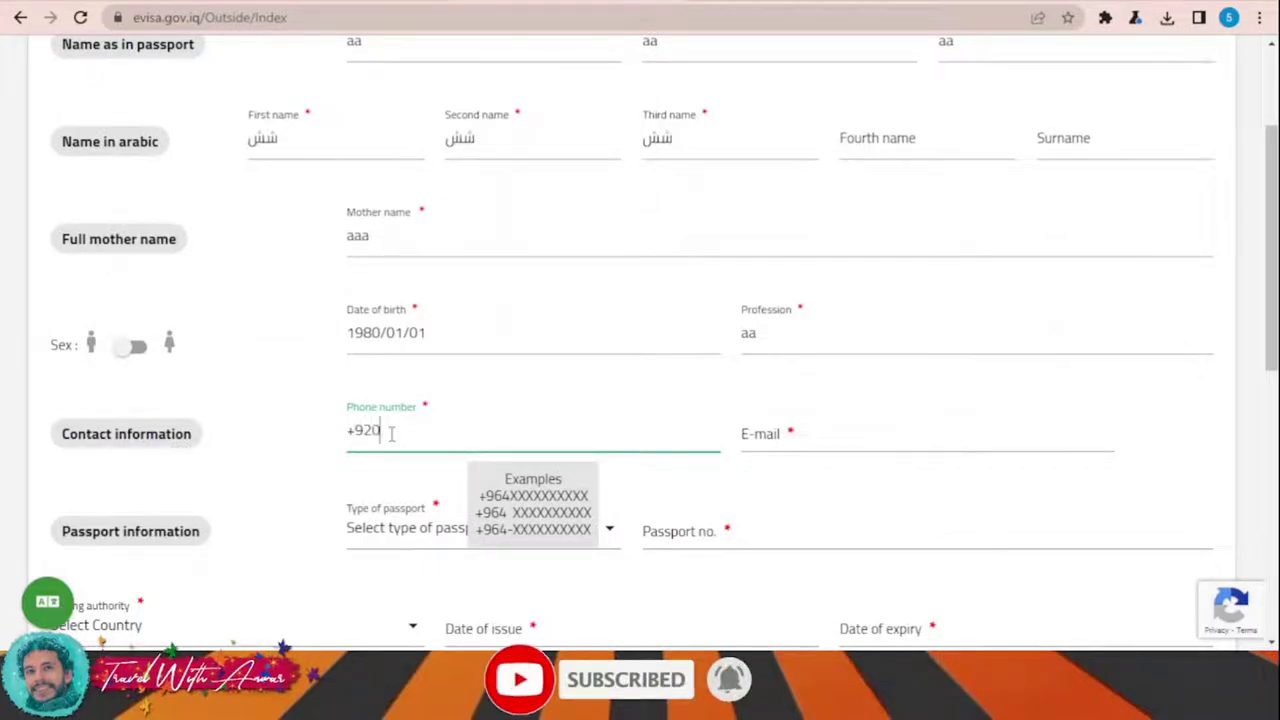
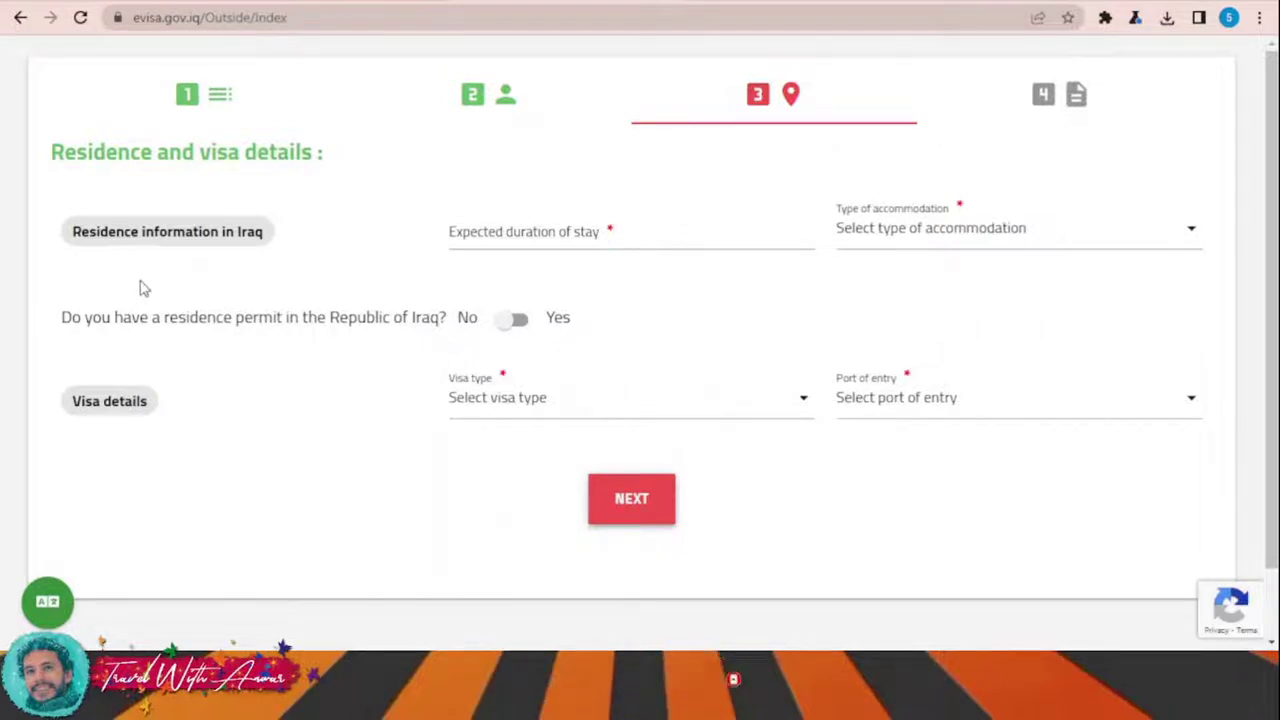
Step: Enter the stay duration and record a hotel stay in Abu Ghraib, Baghdad, named 'aa' at address 'aaa'
left_click(672, 238)
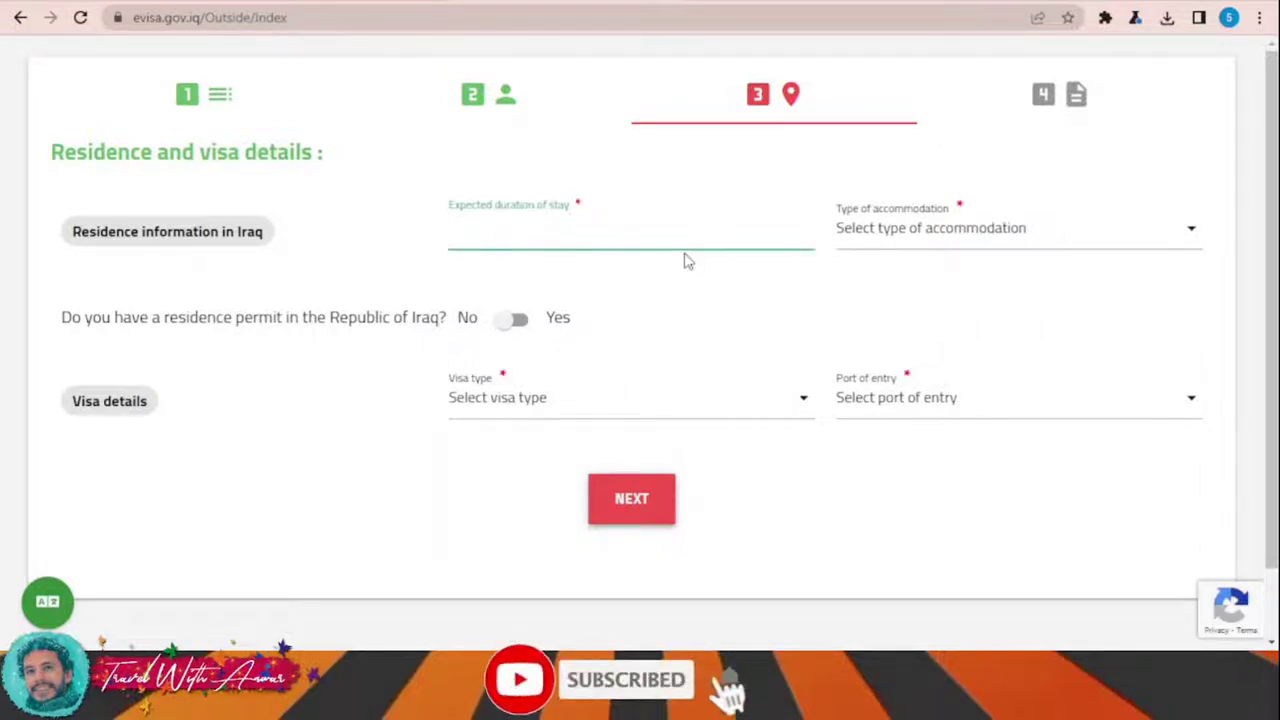
left_click(971, 240)
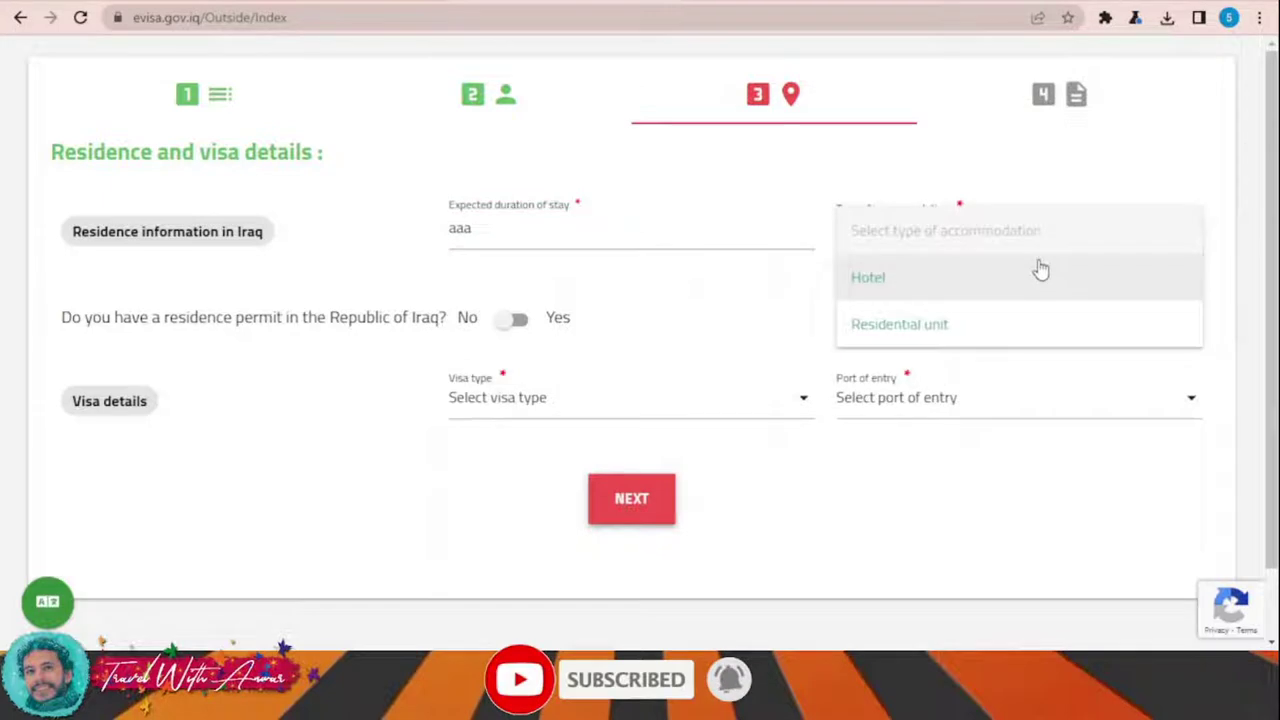
left_click(913, 285)
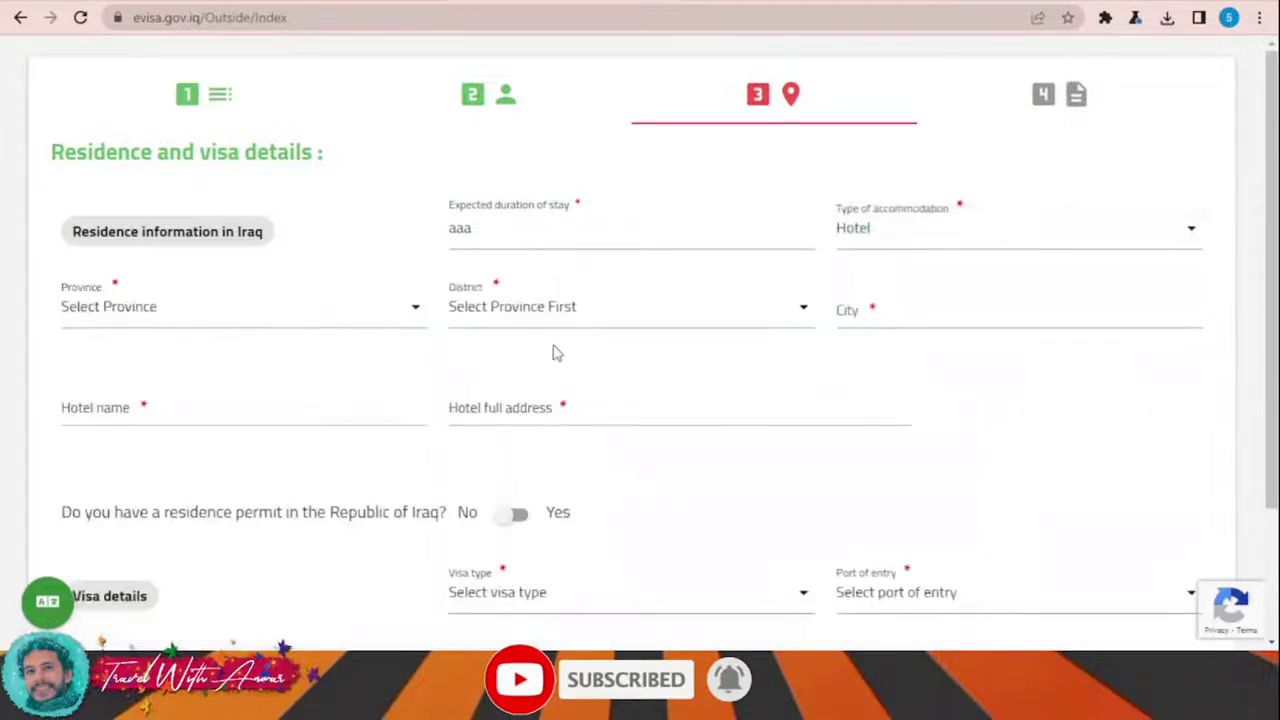
left_click(120, 312)
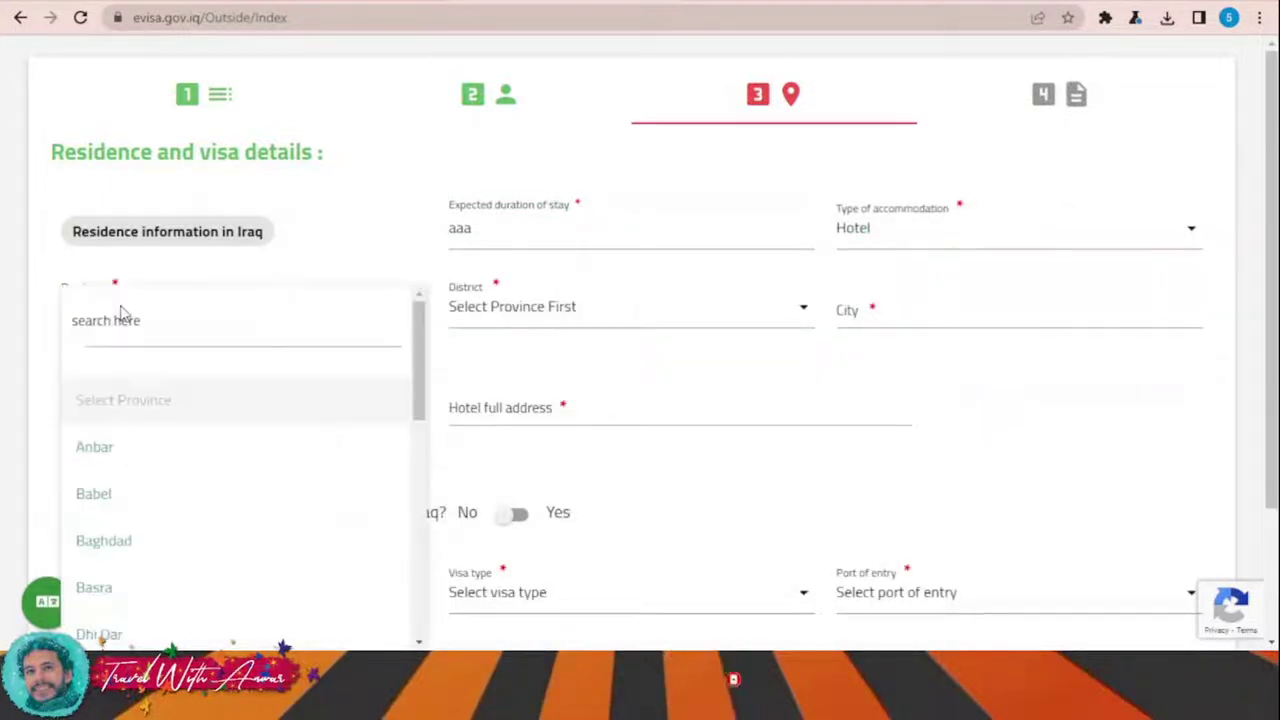
left_click(136, 545)
left_click(551, 323)
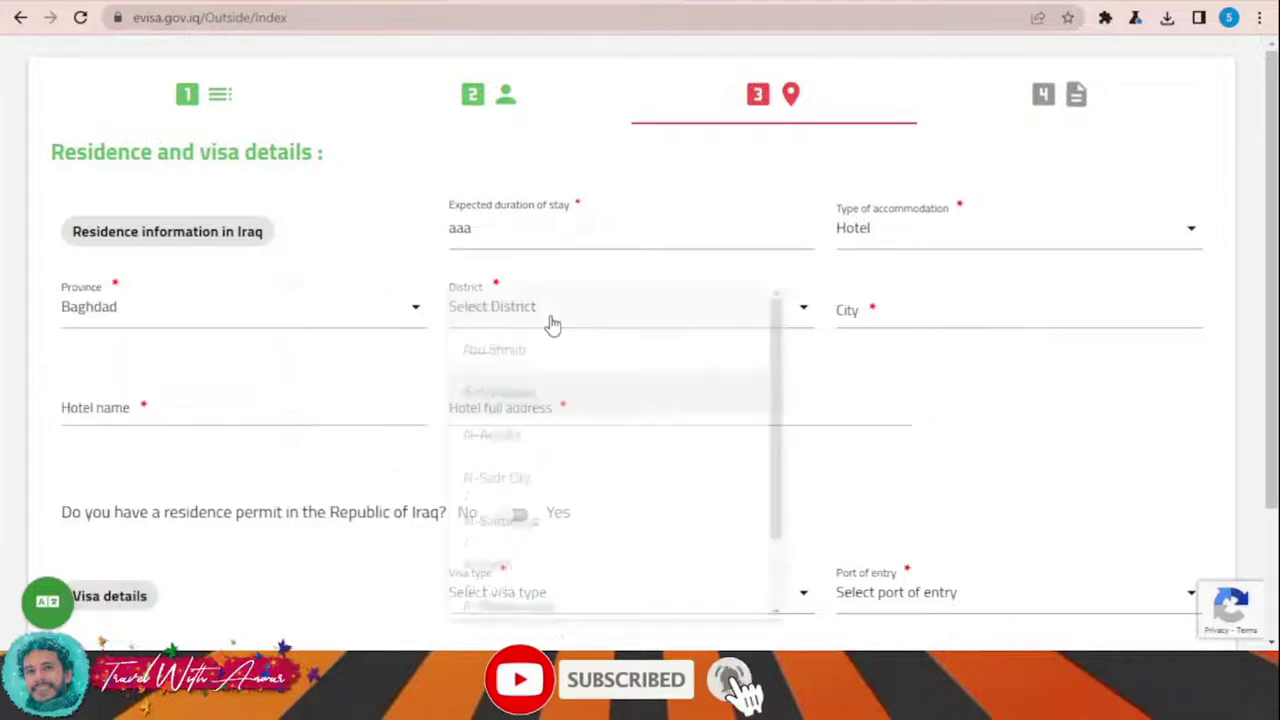
left_click(587, 364)
left_click(923, 312)
left_click(65, 408)
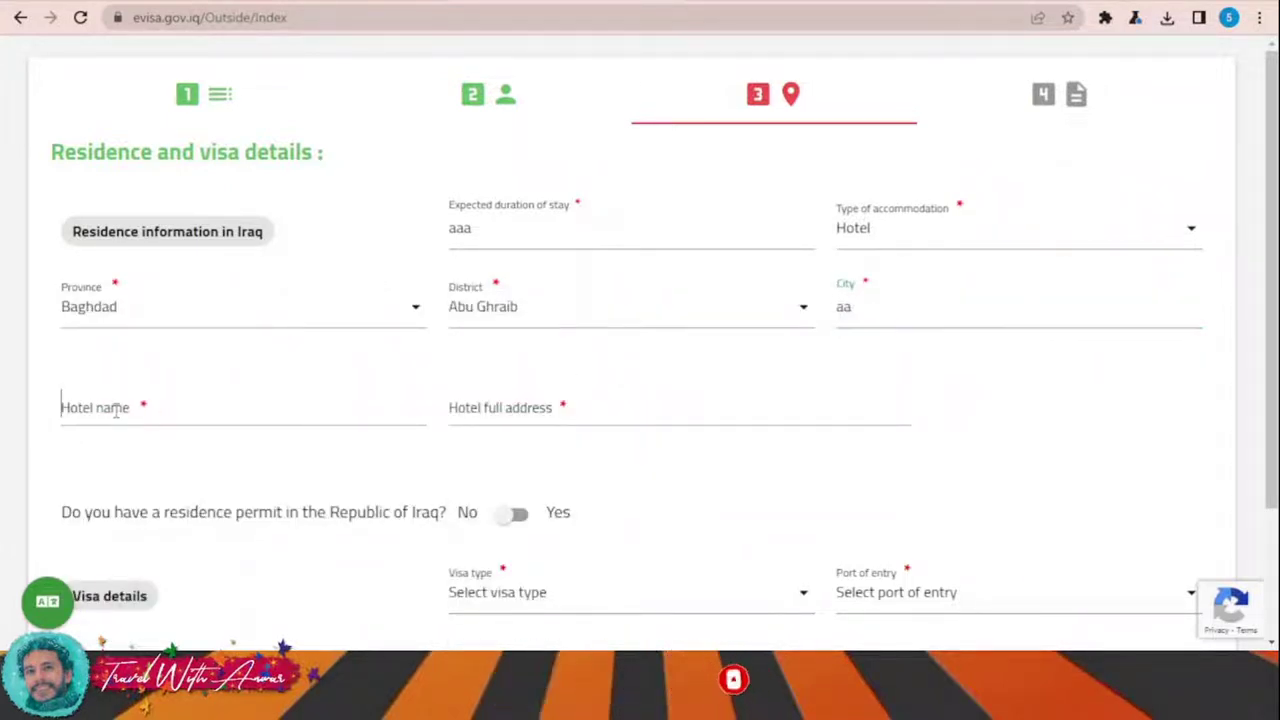
type("aa")
left_click(550, 410)
type("aaa")
Step: Choose Visit as the visa type and Baghdad airport as the port of entry
scroll(557, 427, "down", 1)
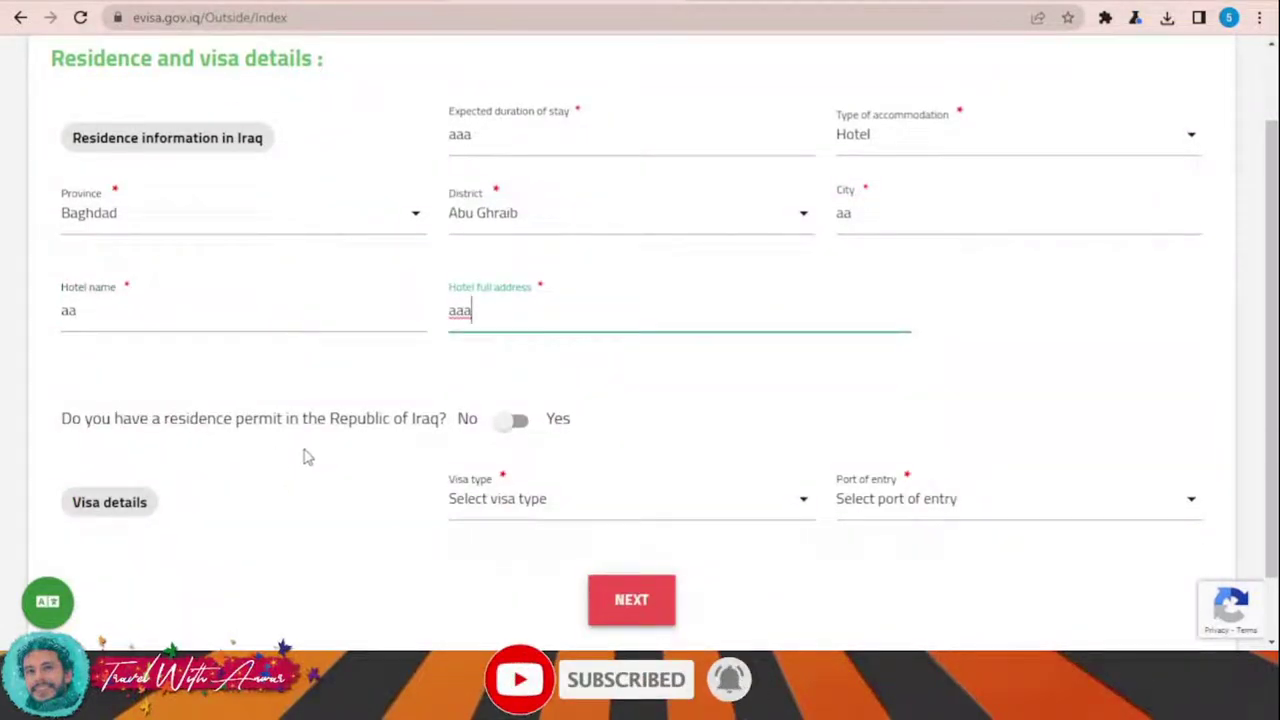
scroll(343, 461, "down", 1)
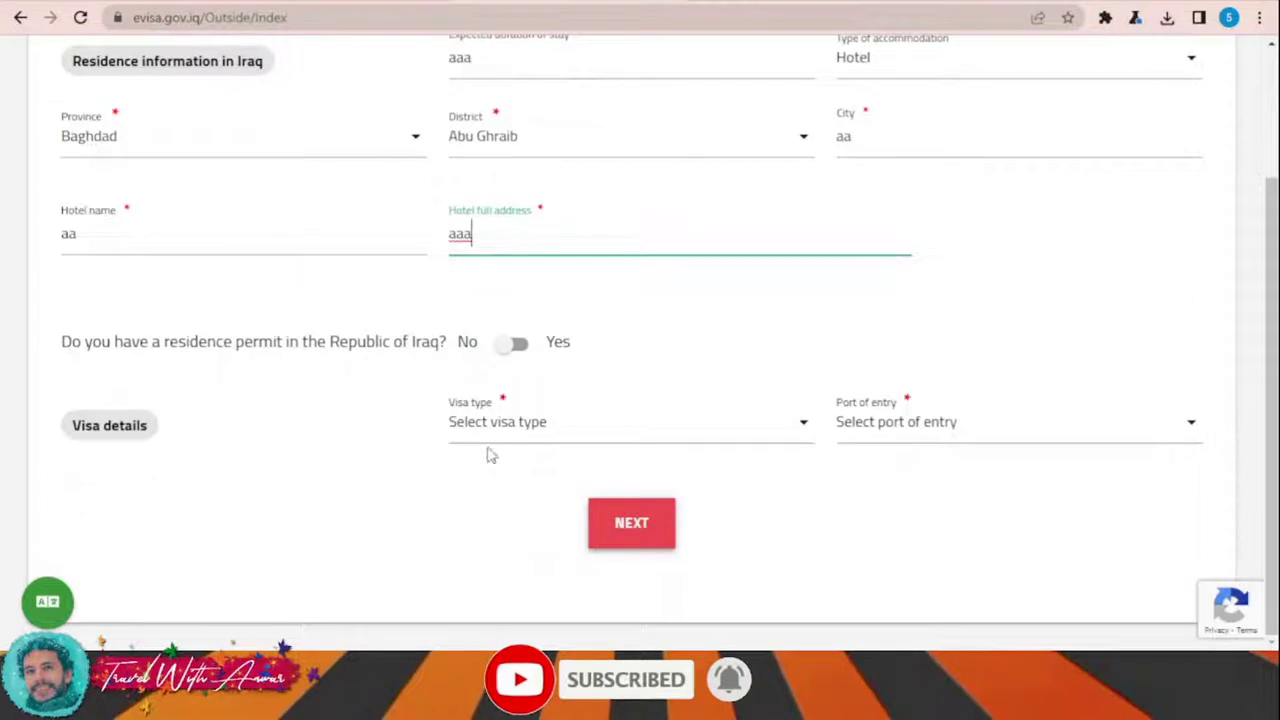
left_click(531, 433)
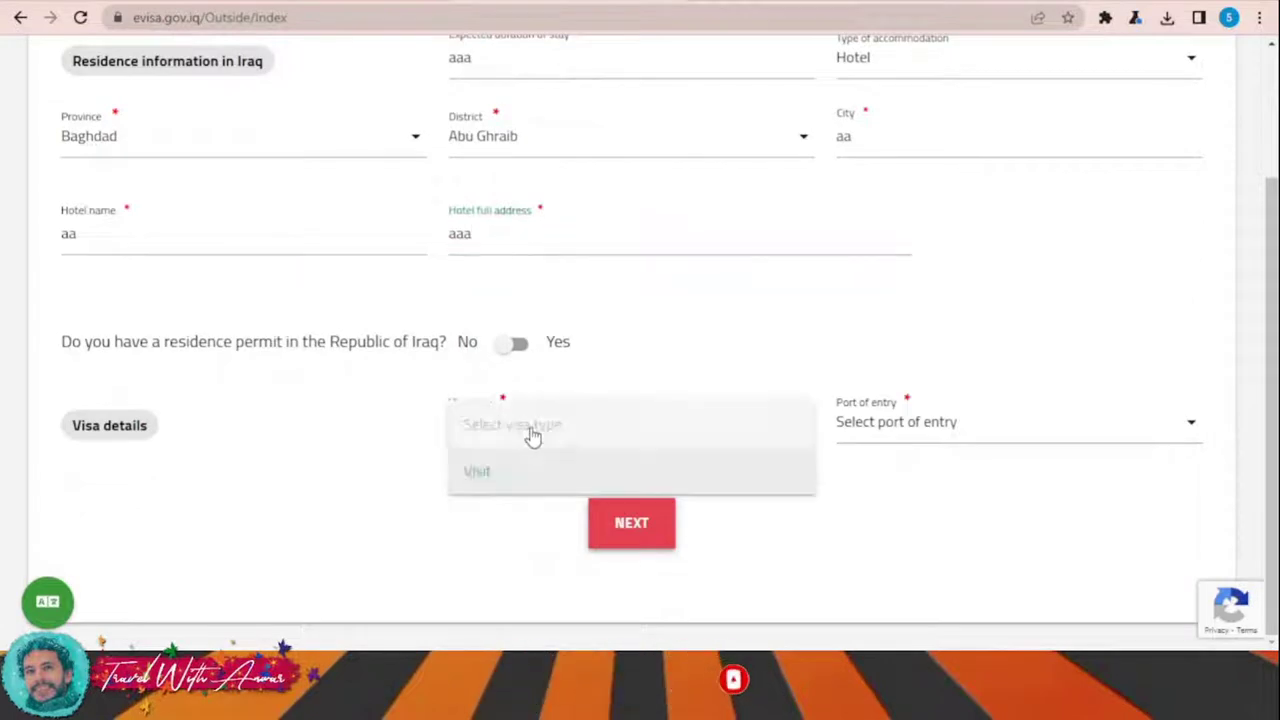
left_click(494, 485)
left_click(946, 428)
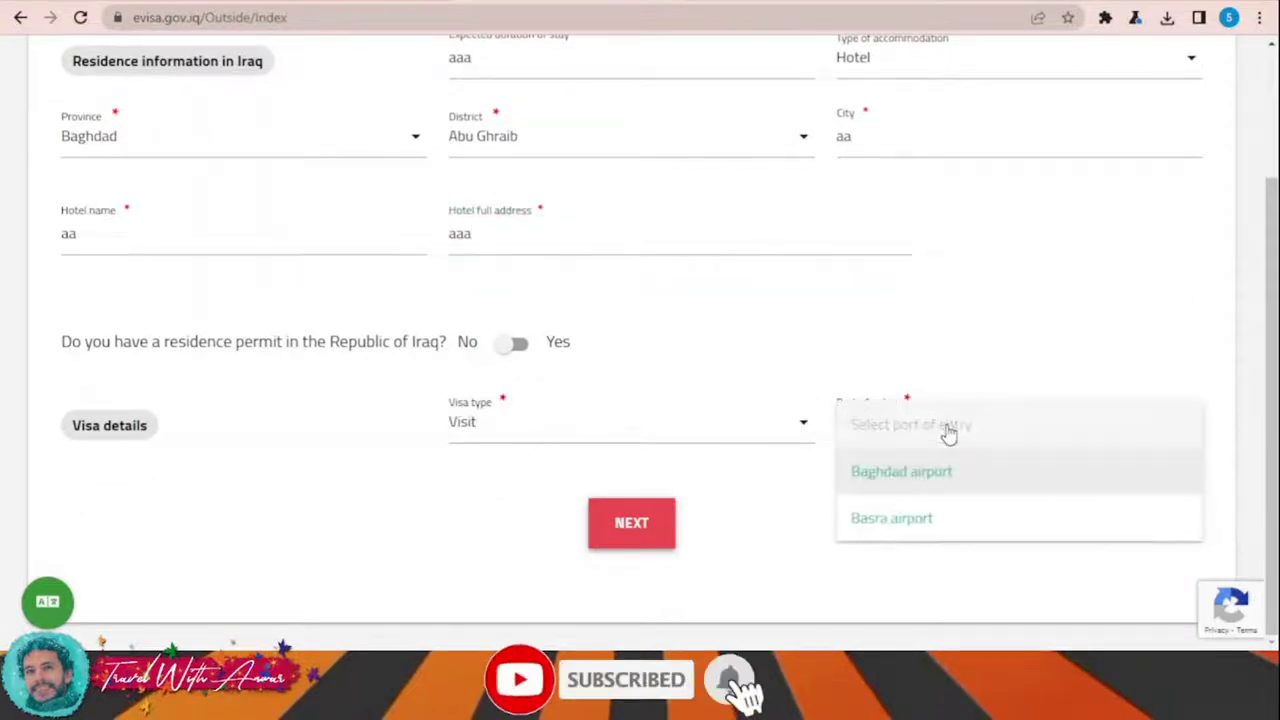
left_click(991, 482)
Step: Attach the passport copy and the 300px.jpg photo, then submit to reach the confirmation dialog
left_click(636, 528)
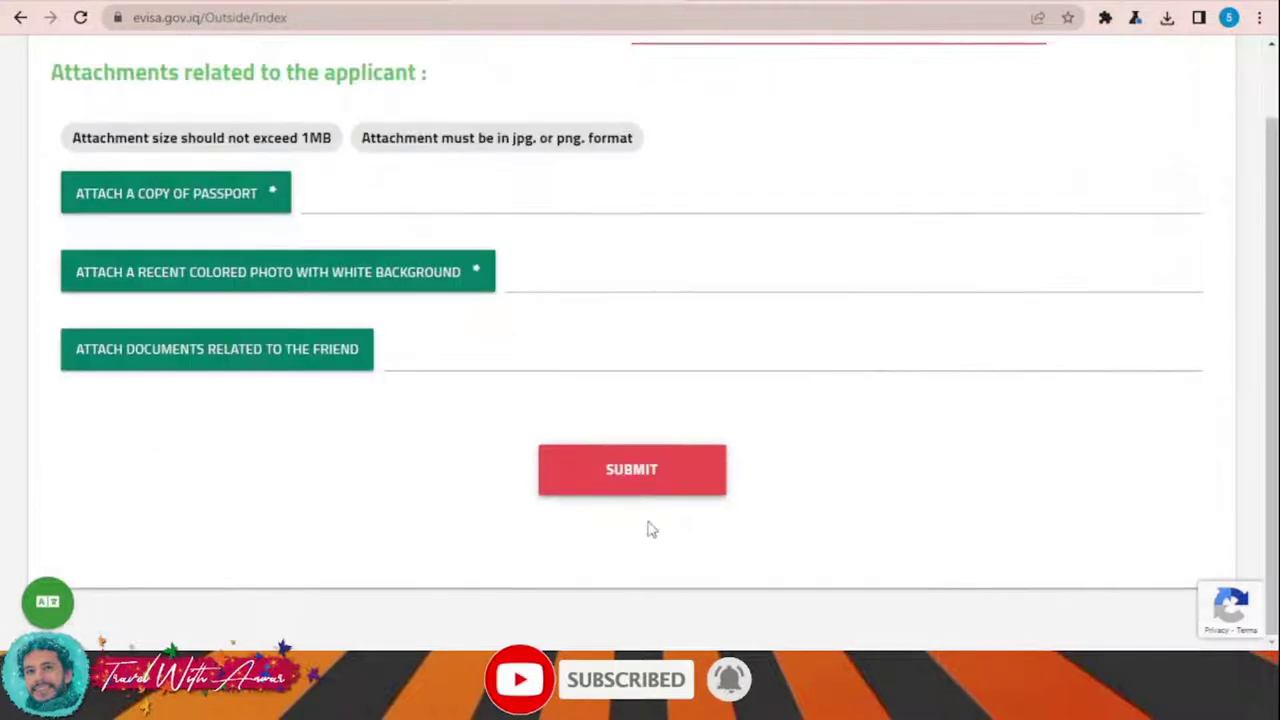
scroll(519, 473, "up", 1)
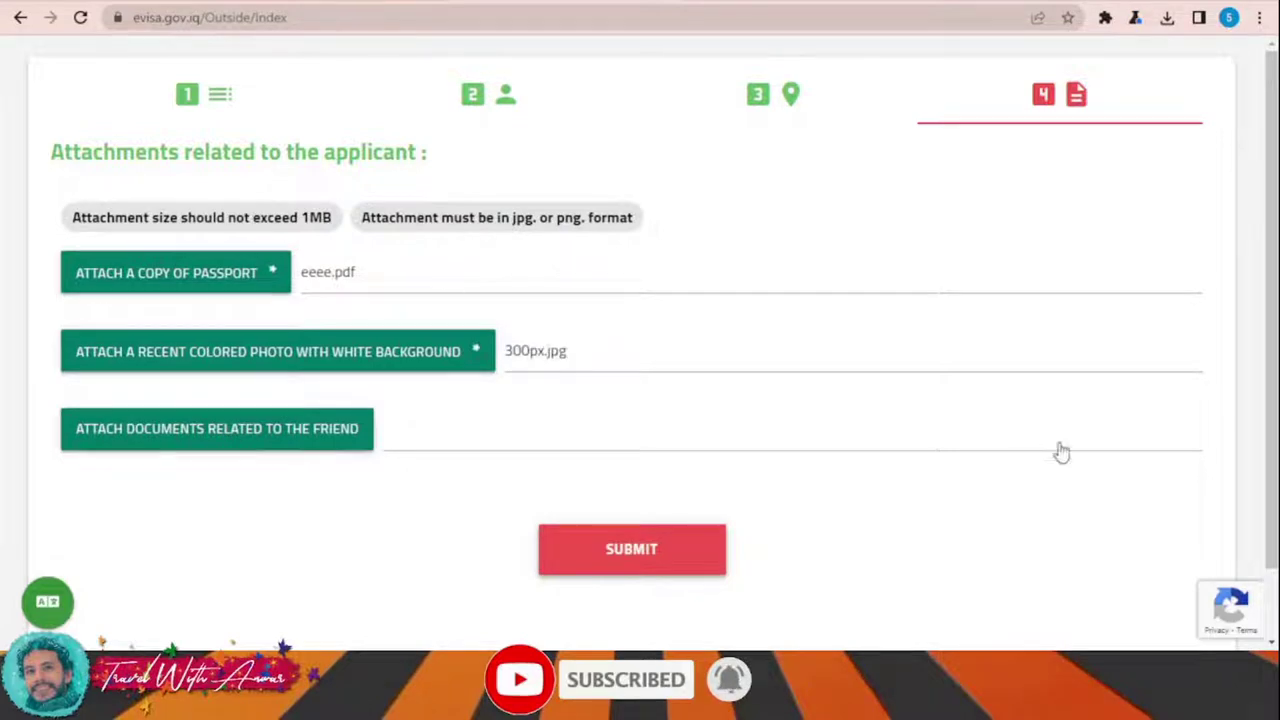
left_click(680, 548)
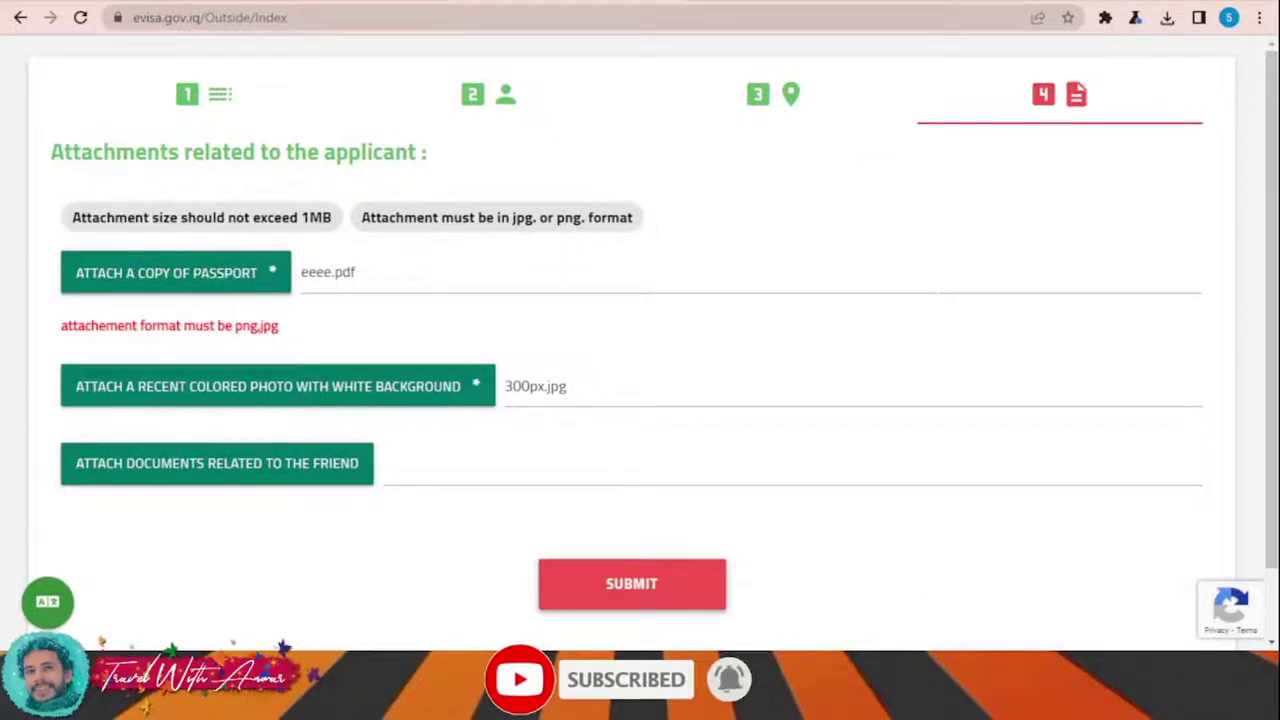
left_click(675, 576)
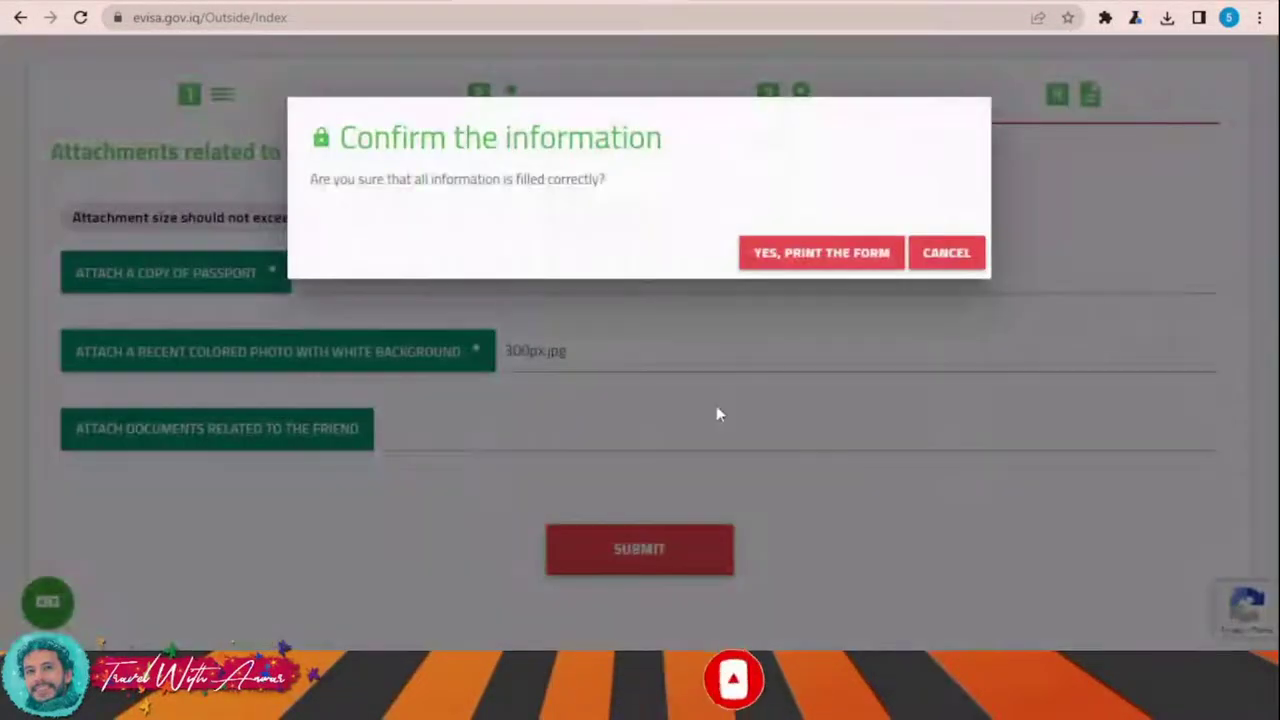
Step: Confirm the information to generate IGVAF_EN.pdf, then scroll through the printed e-visa form
left_click(815, 258)
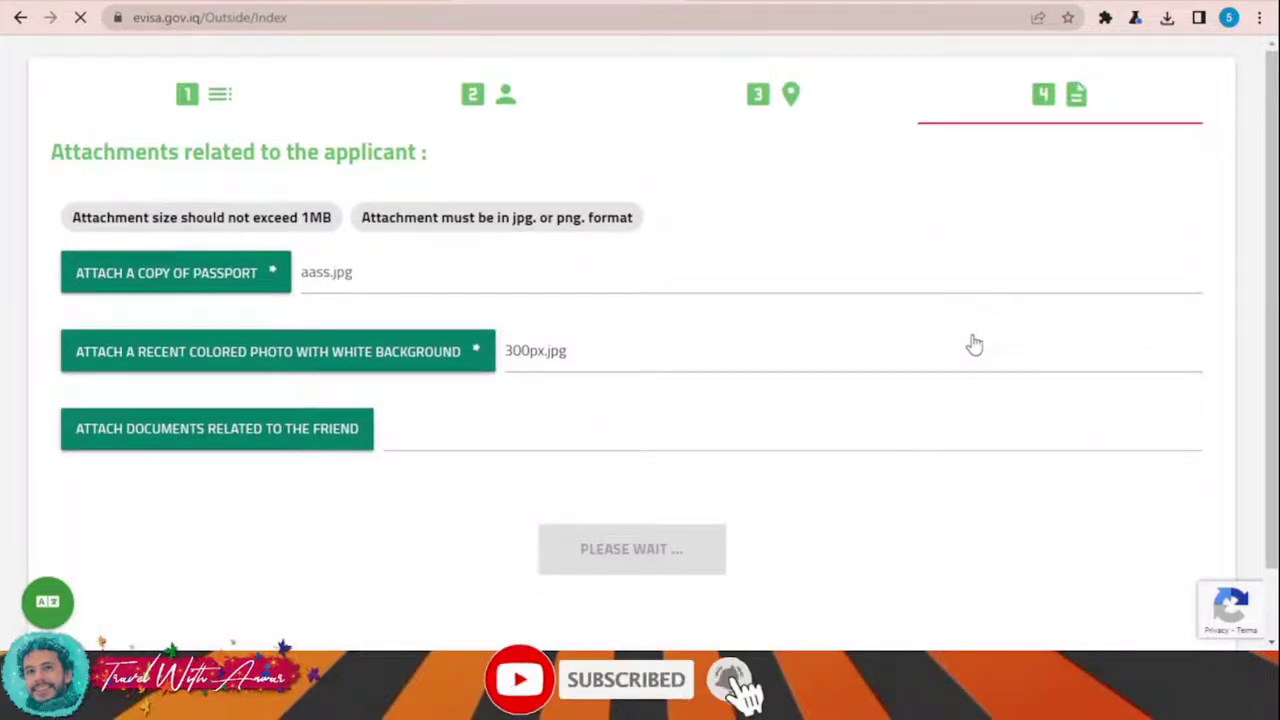
scroll(975, 345, "down", 2)
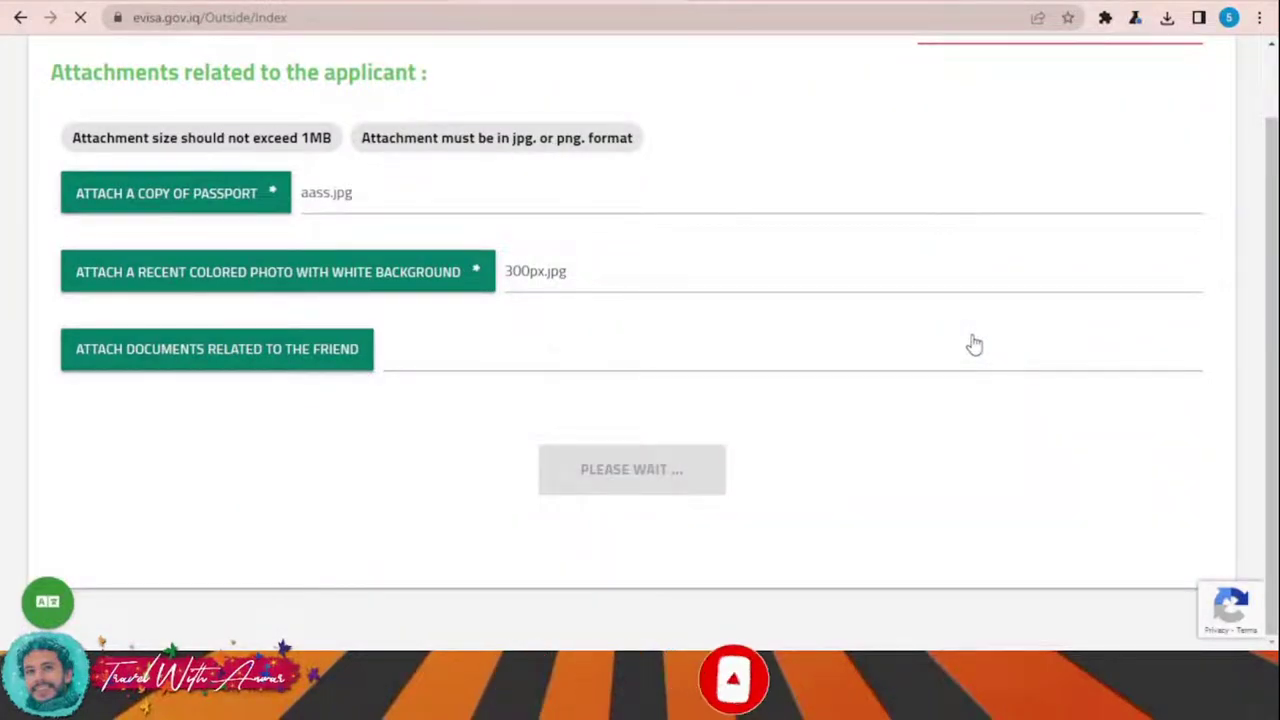
scroll(975, 345, "up", 2)
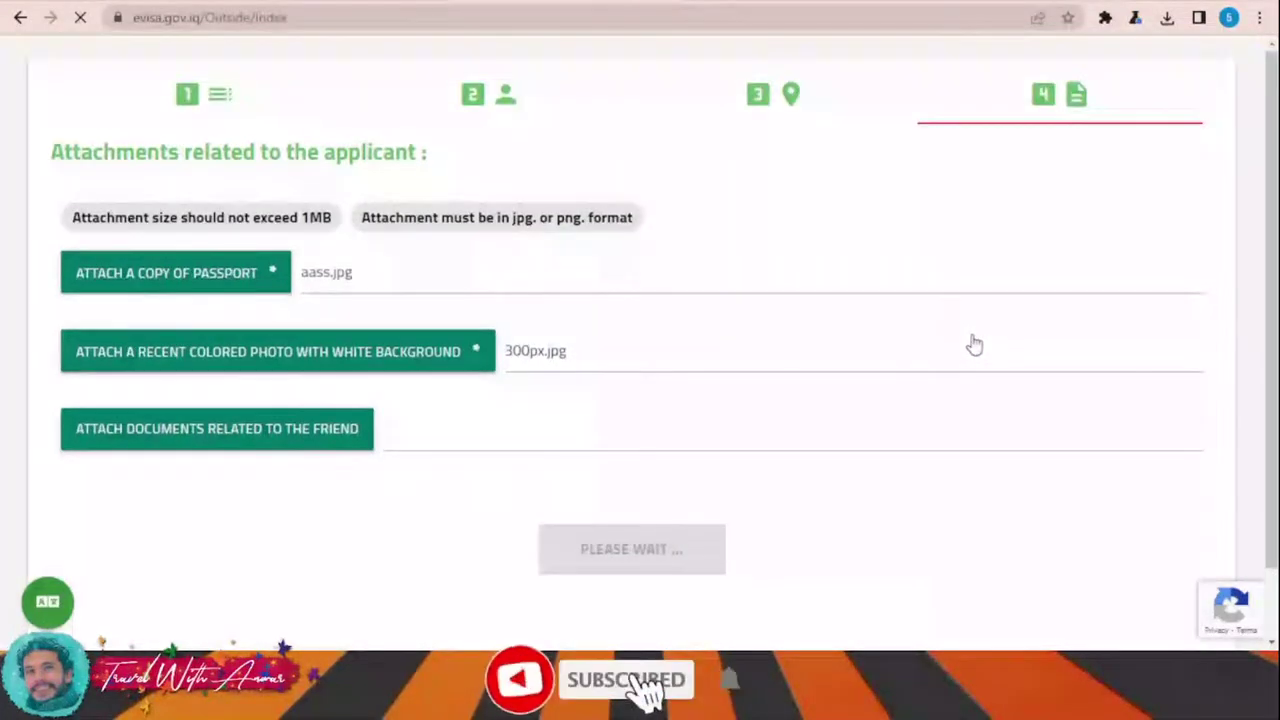
scroll(975, 345, "down", 2)
scroll(975, 345, "up", 2)
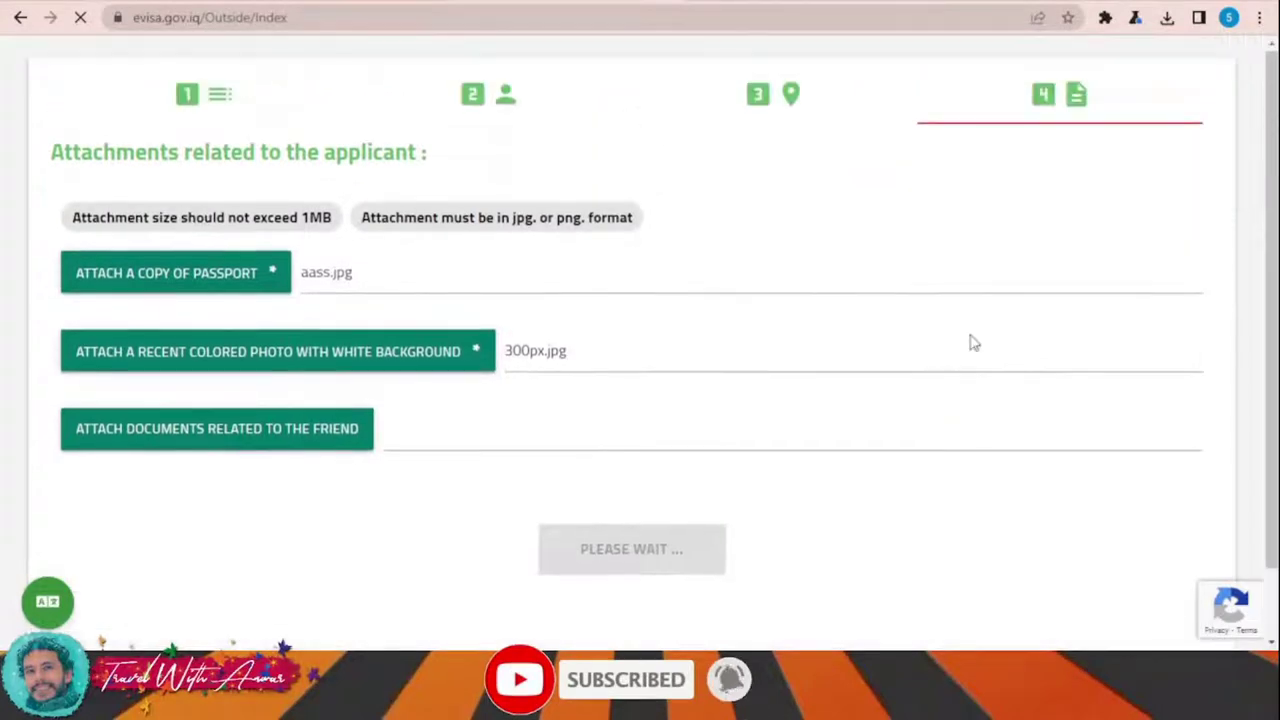
scroll(972, 344, "down", 2)
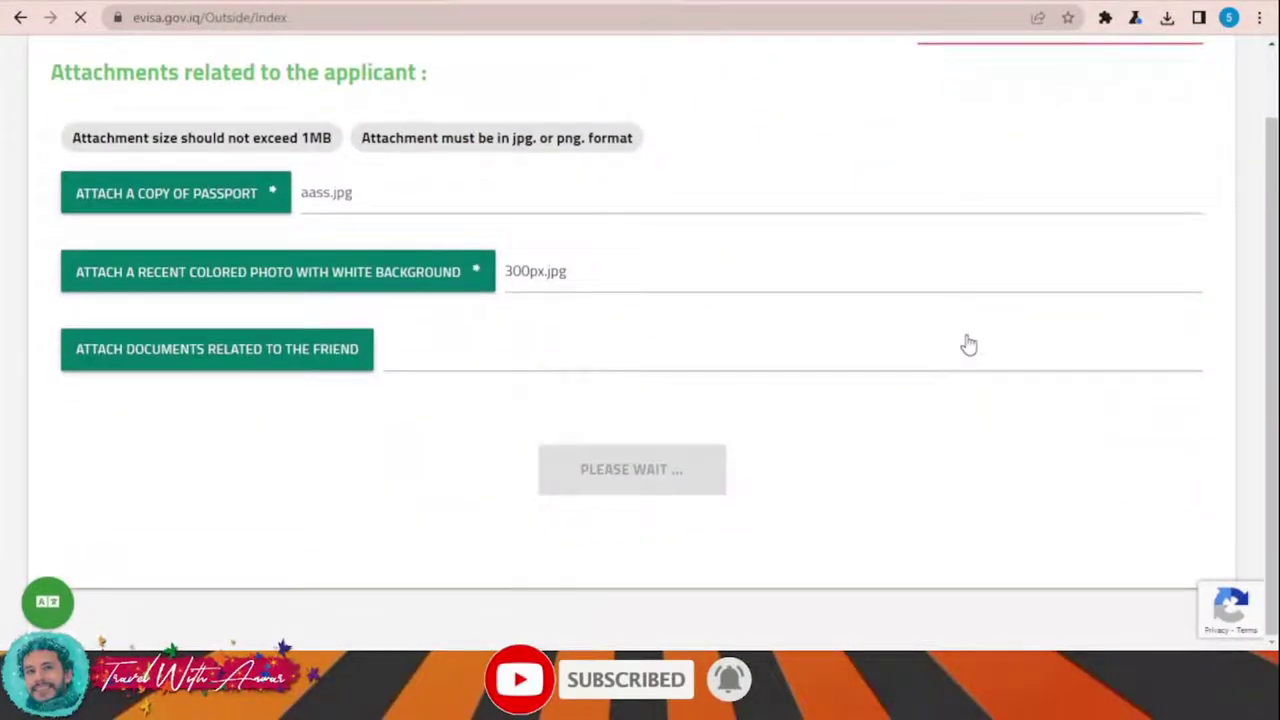
scroll(969, 344, "up", 2)
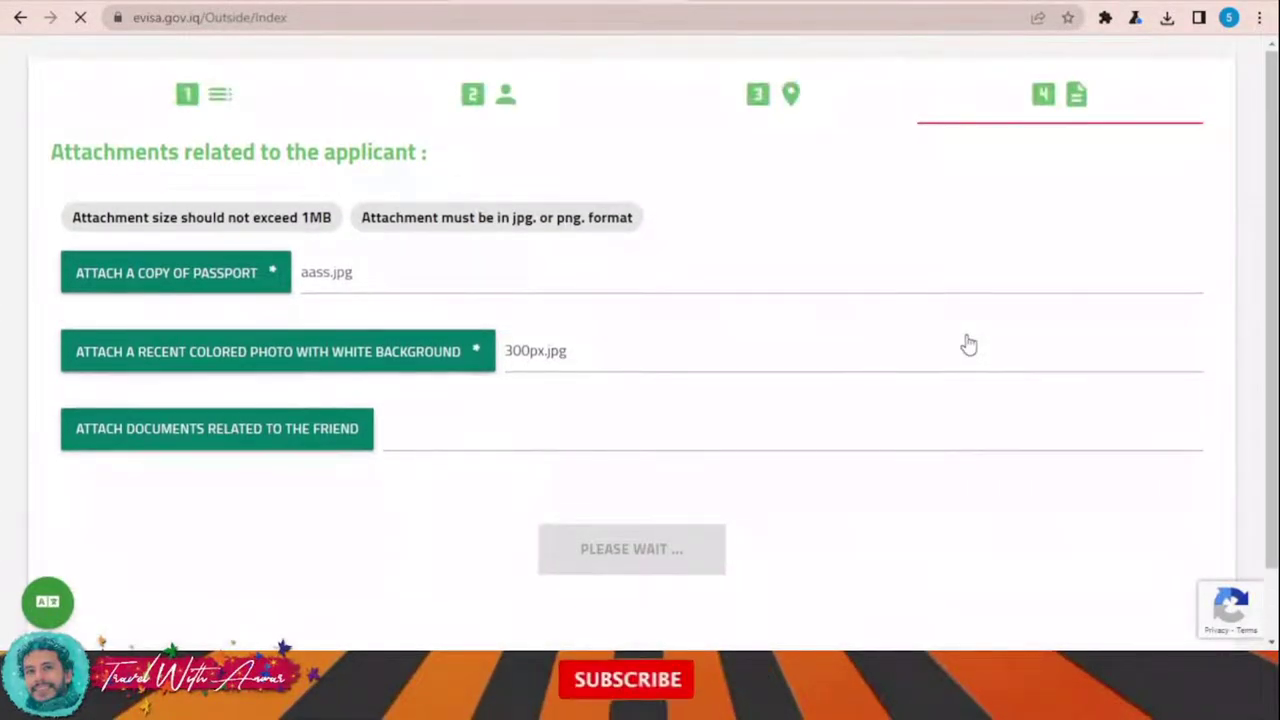
scroll(969, 344, "down", 2)
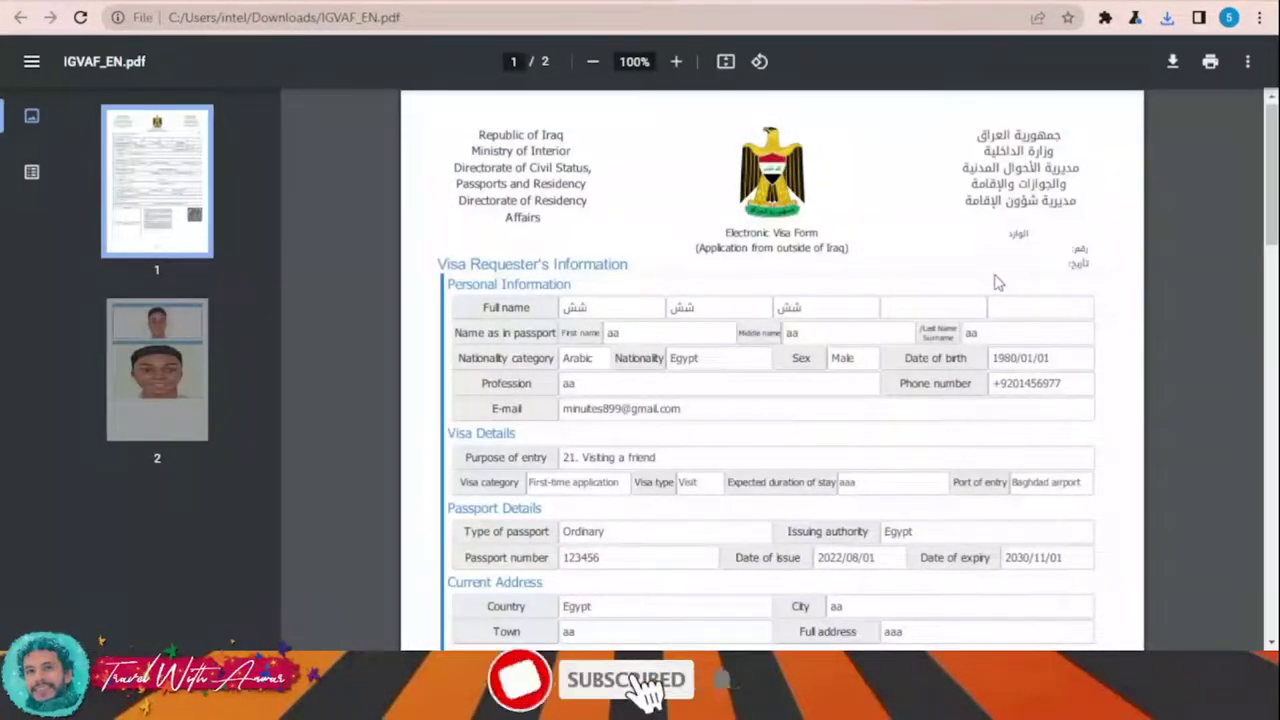
Step: Review both pages of IGVAF_EN.pdf, then close the viewer to return to the eVisa attachments page
scroll(995, 283, "down", 4)
scroll(995, 283, "up", 4)
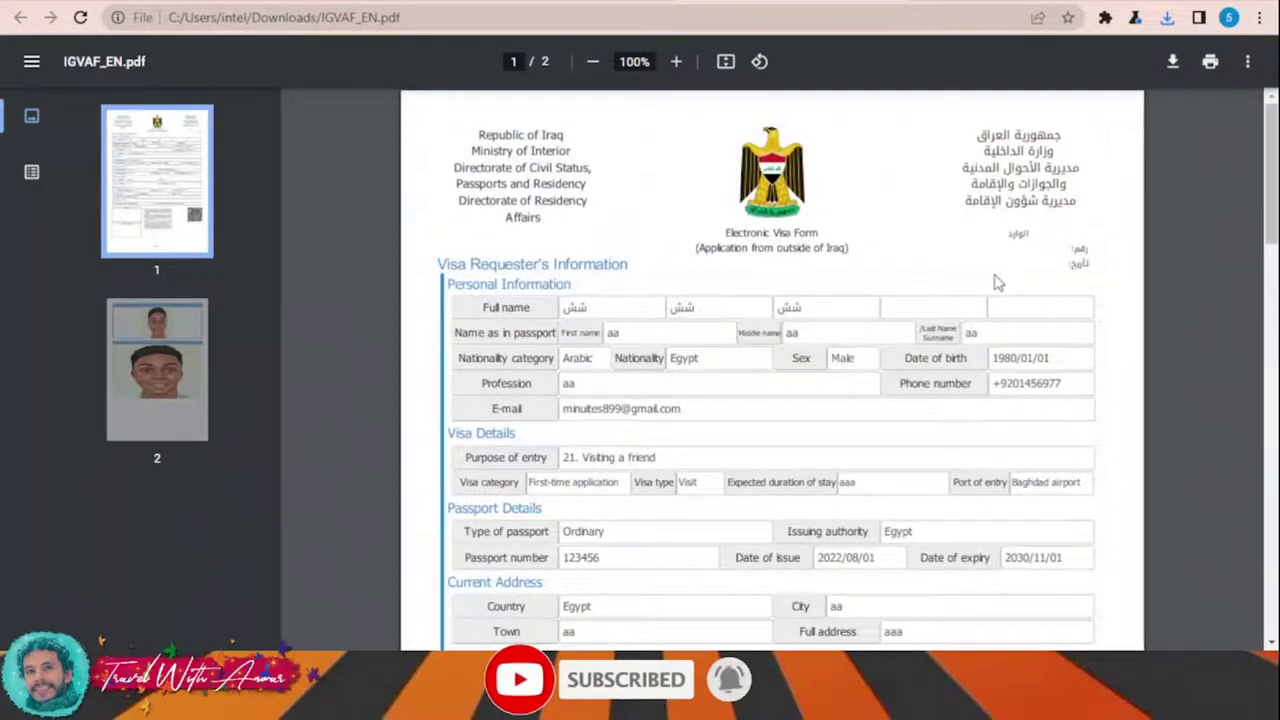
scroll(995, 283, "down", 16)
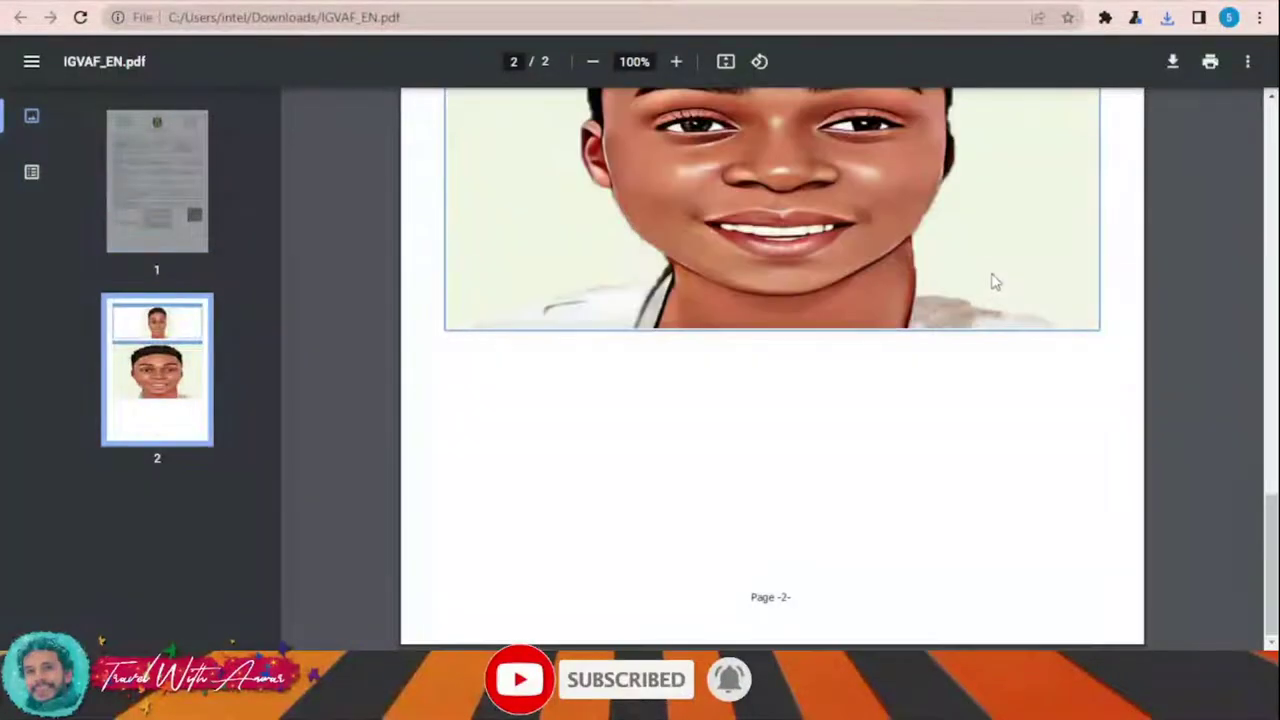
scroll(993, 283, "up", 16)
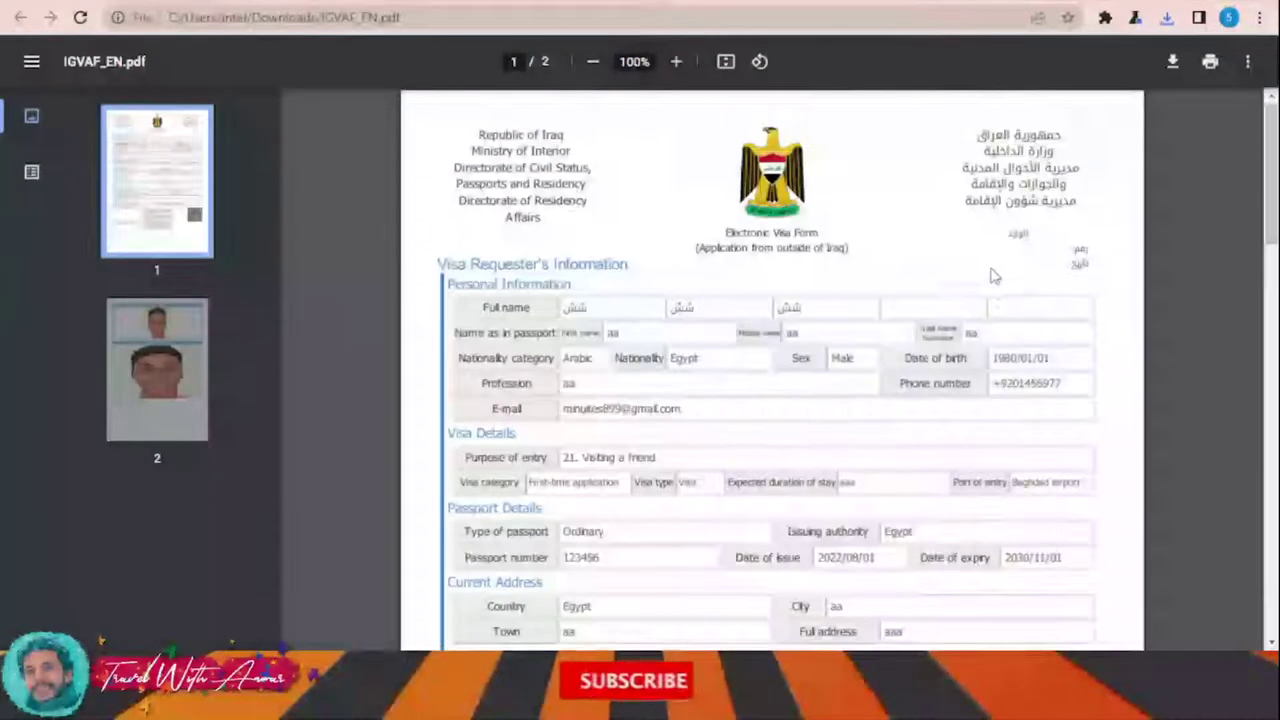
scroll(857, 302, "down", 16)
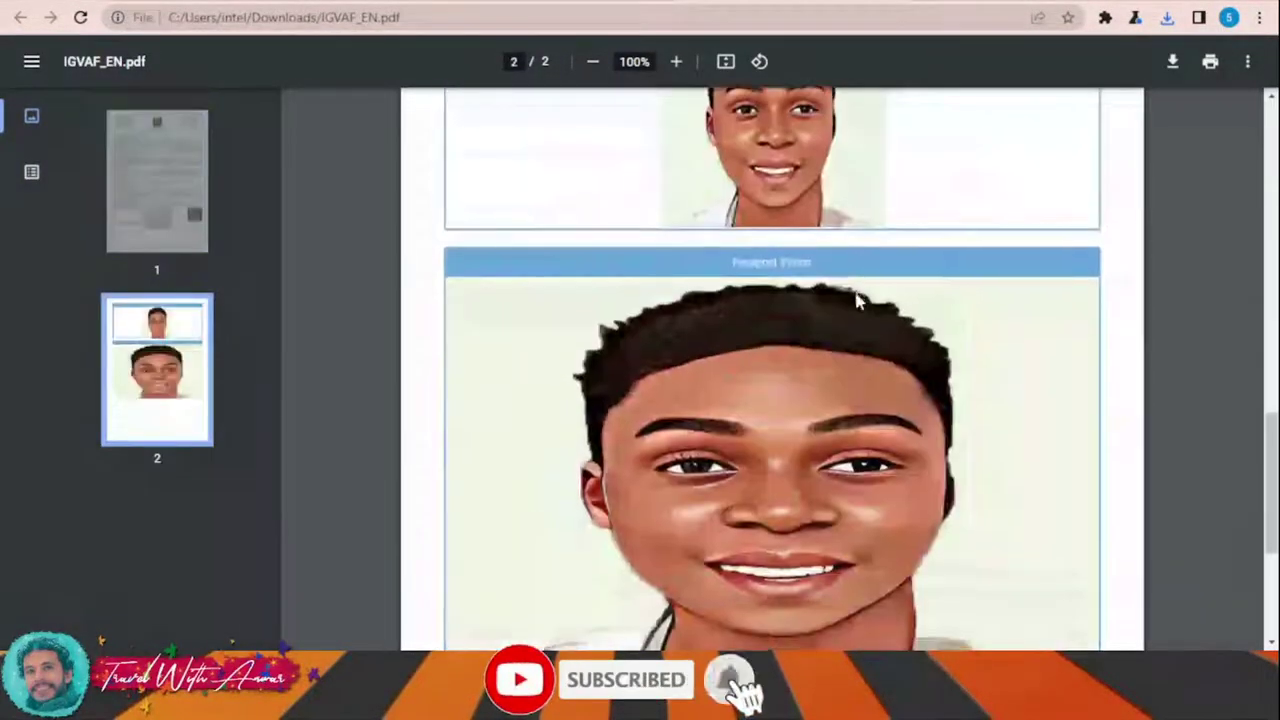
scroll(857, 302, "up", 16)
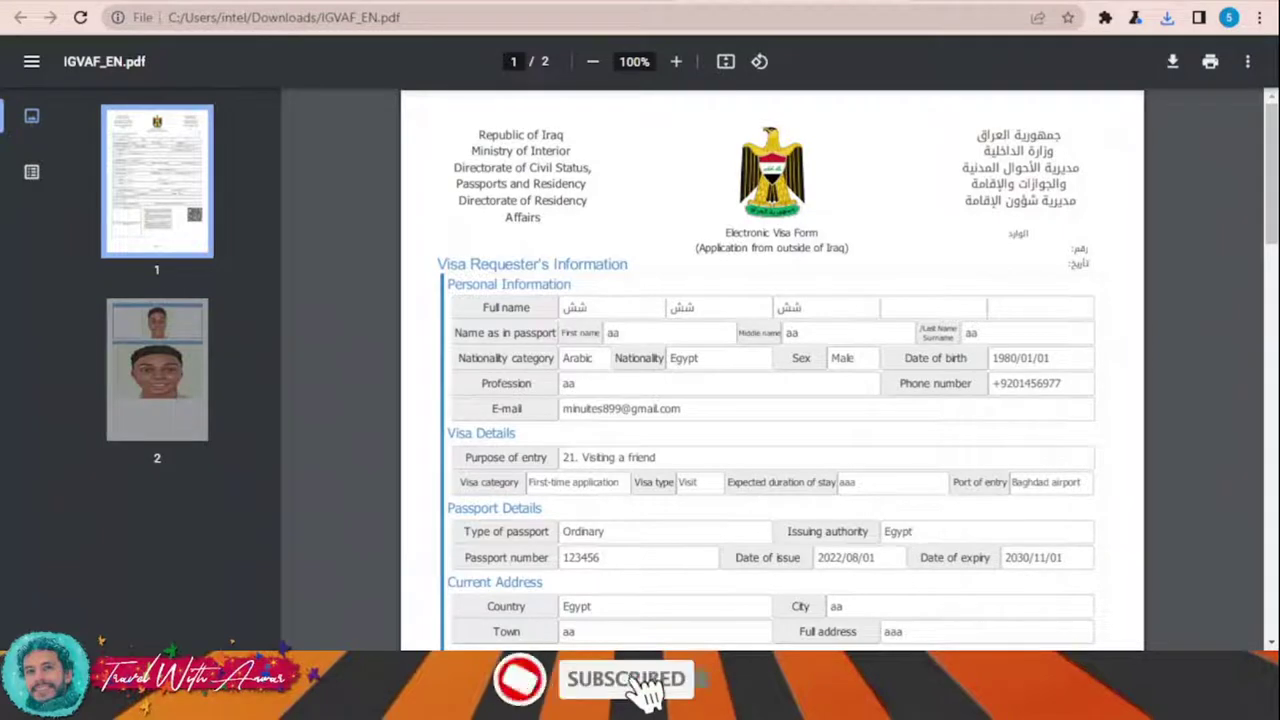
key("ctrl+w")
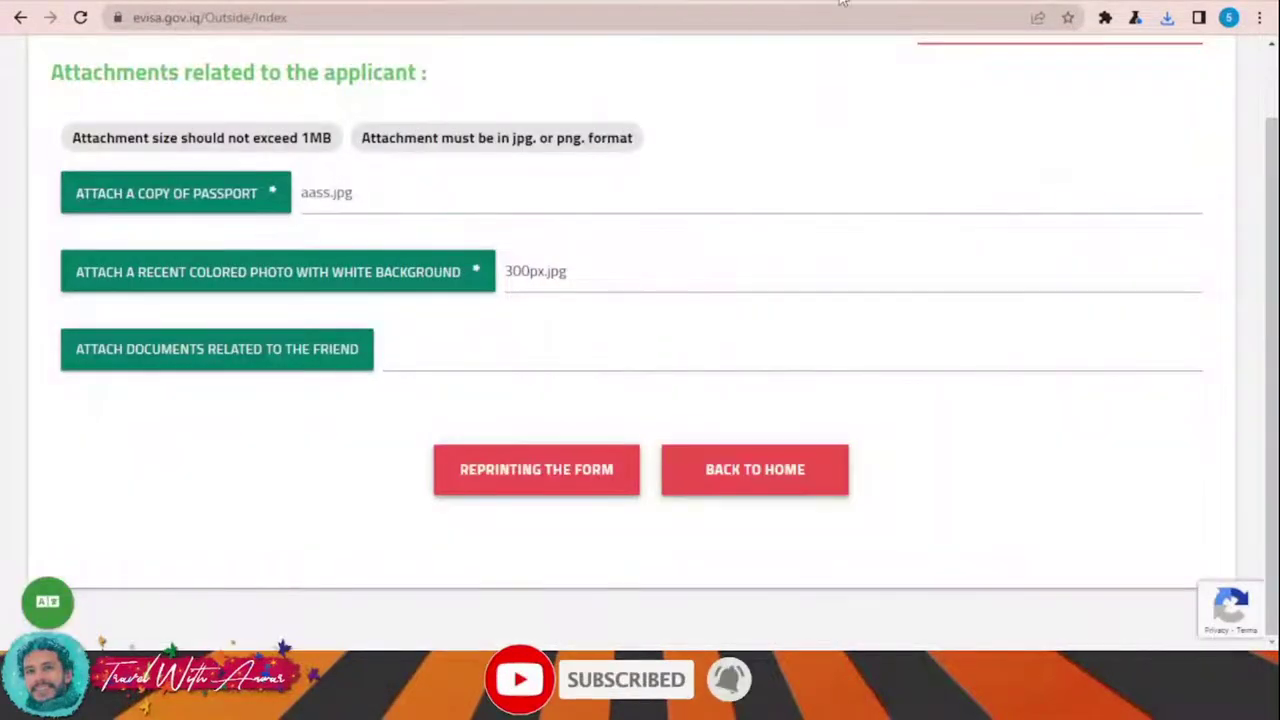
Step: Switch back to the tab with the printed e-visa form
left_click(843, 3)
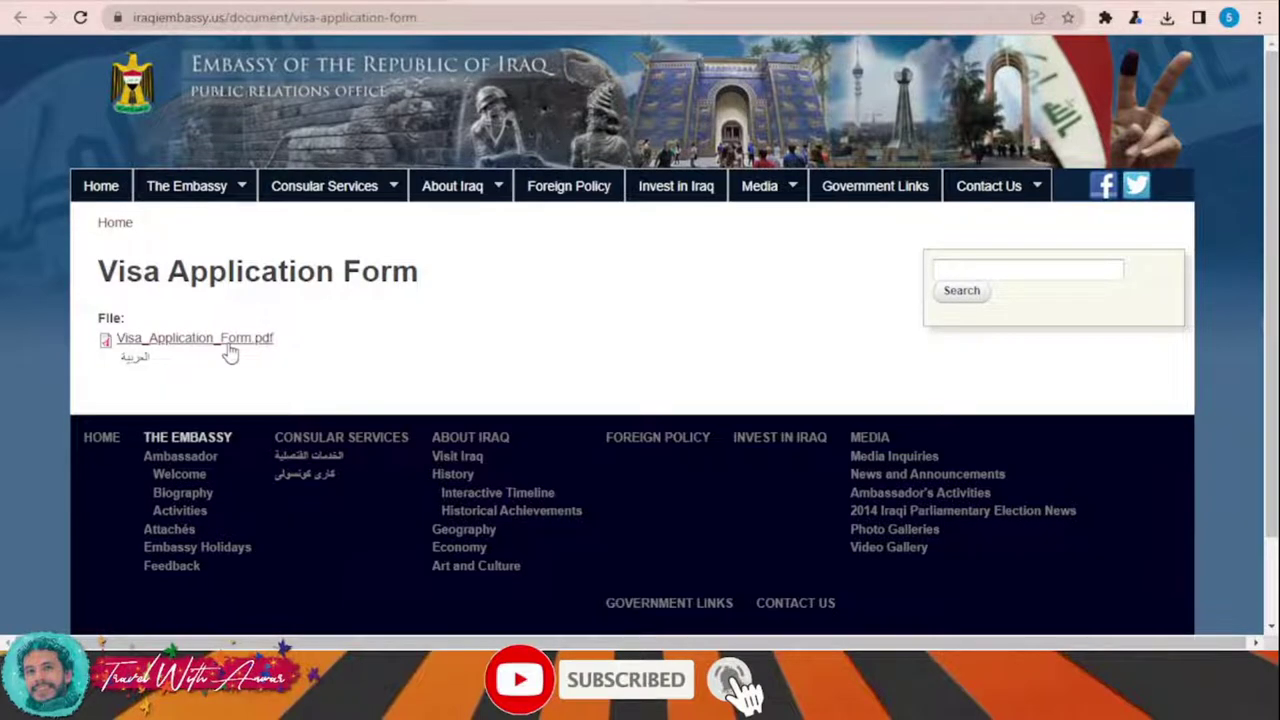
Step: Open Visa_Application_Form.pdf and scroll through both blank pages and back to the top
left_click(163, 340)
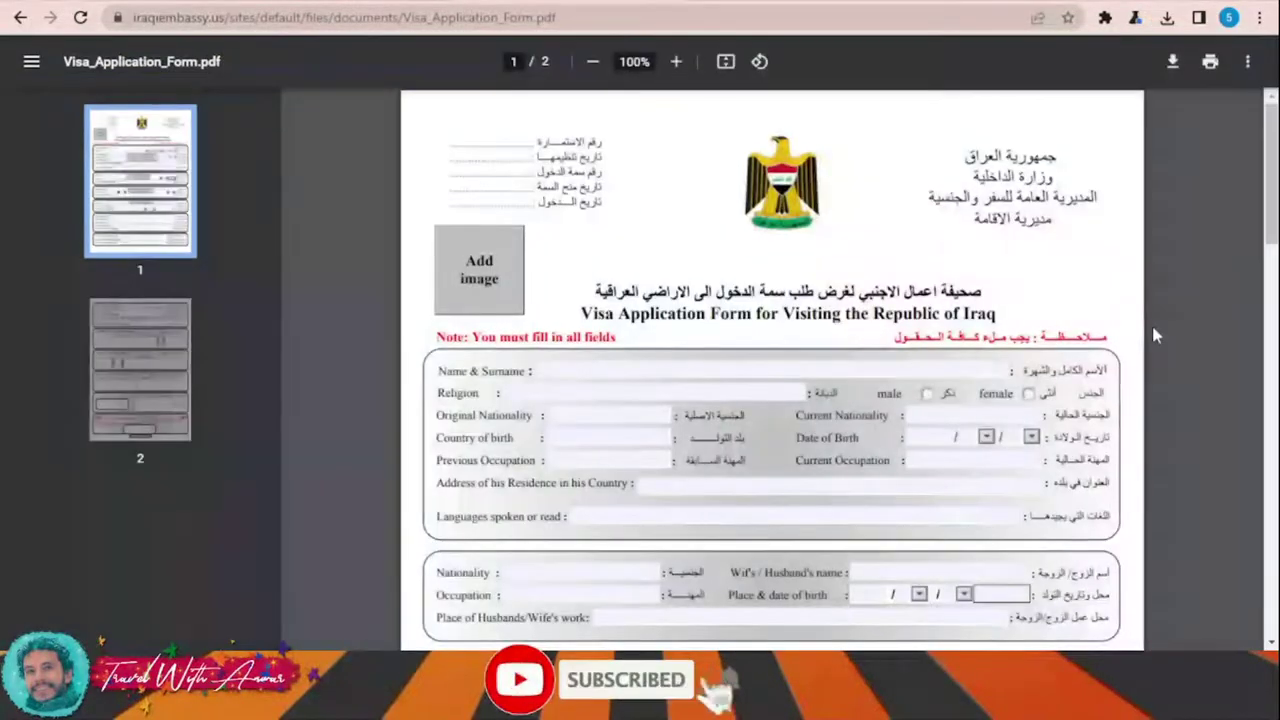
scroll(1152, 322, "down", 1)
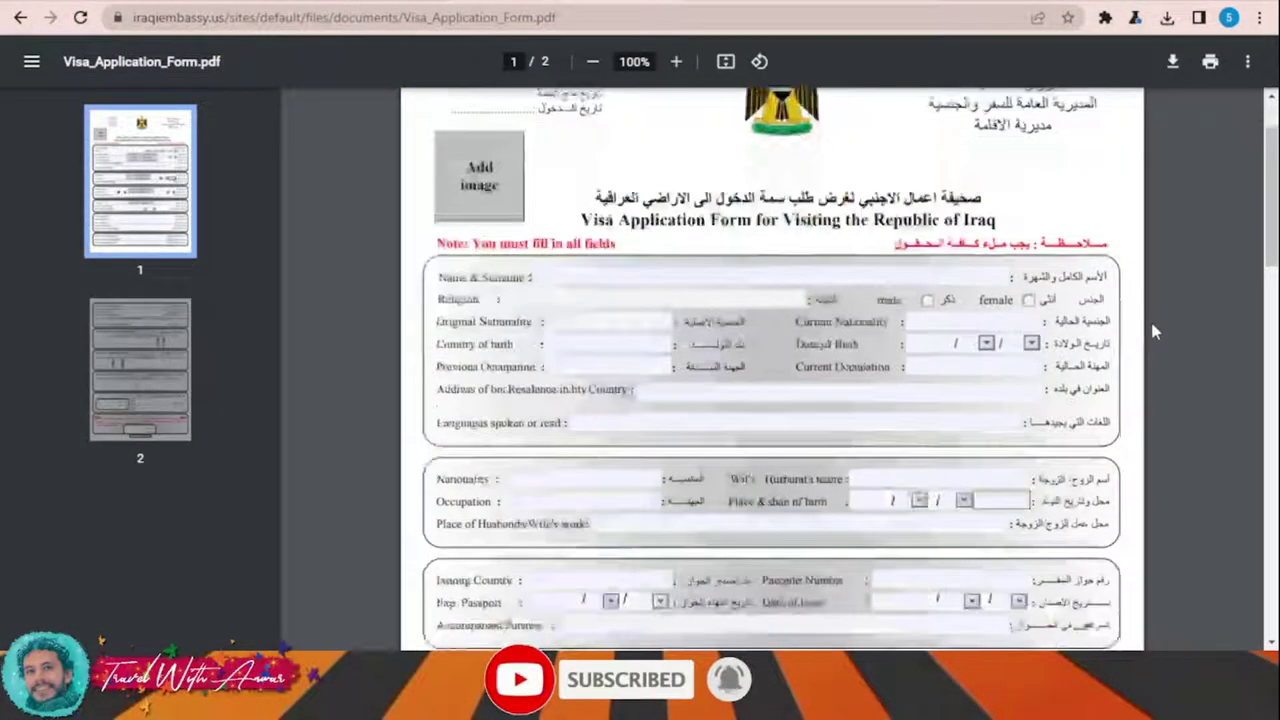
scroll(1142, 322, "up", 1)
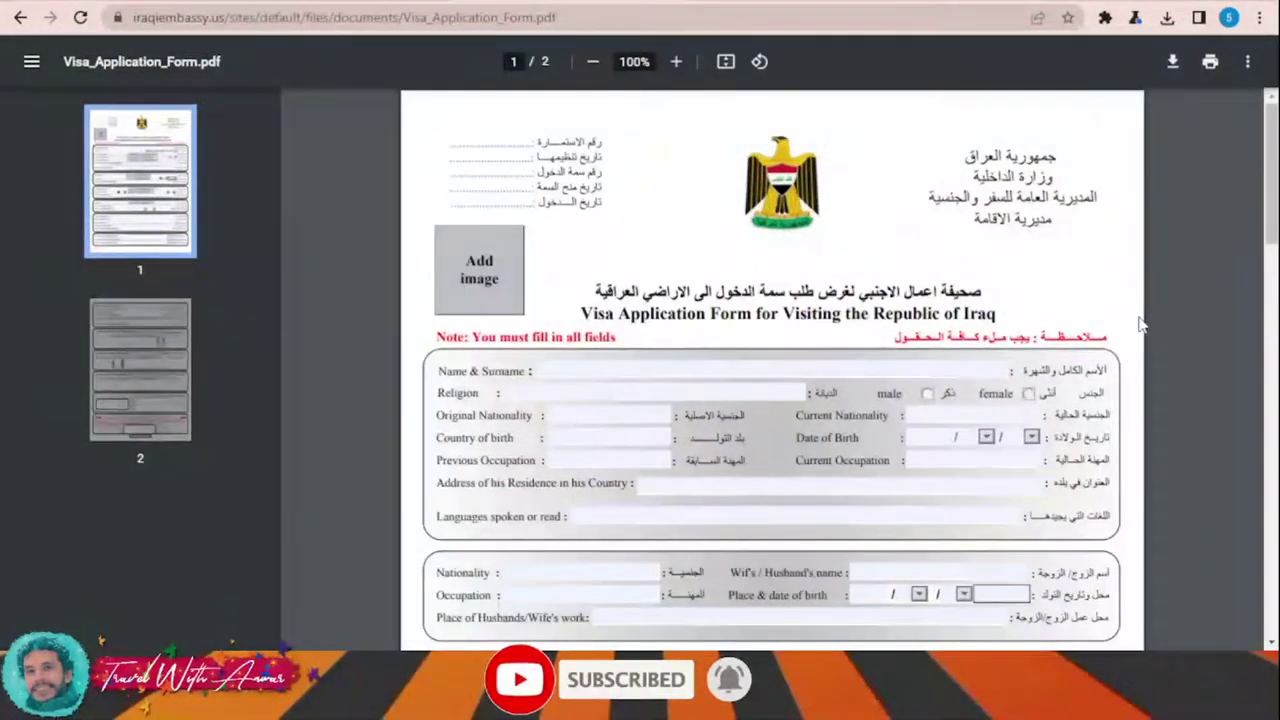
scroll(1142, 322, "down", 20)
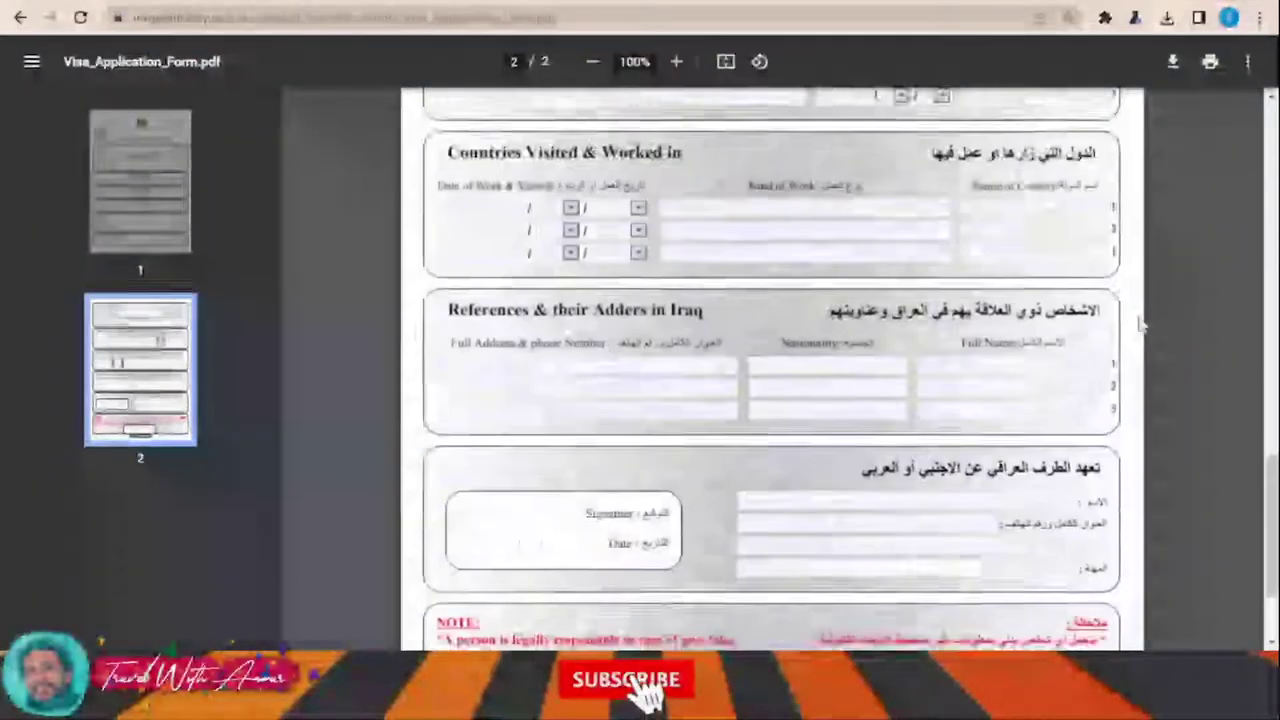
scroll(1142, 322, "up", 20)
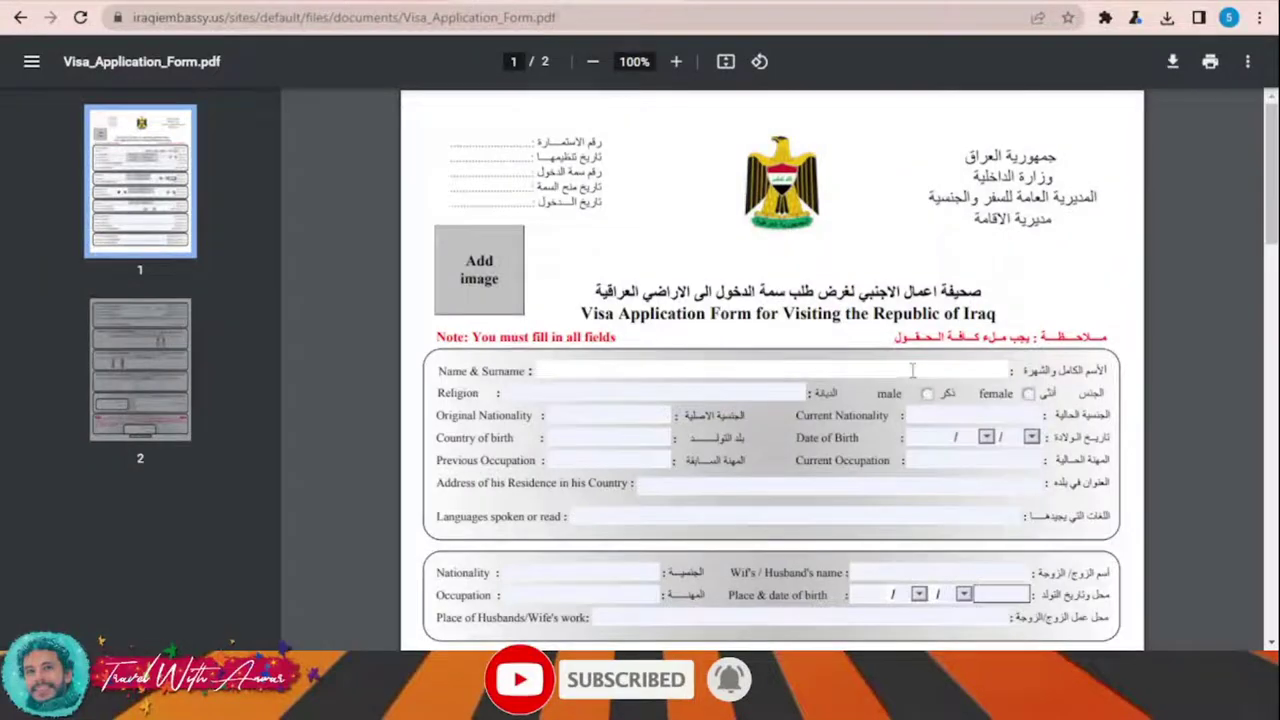
scroll(785, 374, "down", 2)
scroll(770, 382, "up", 2)
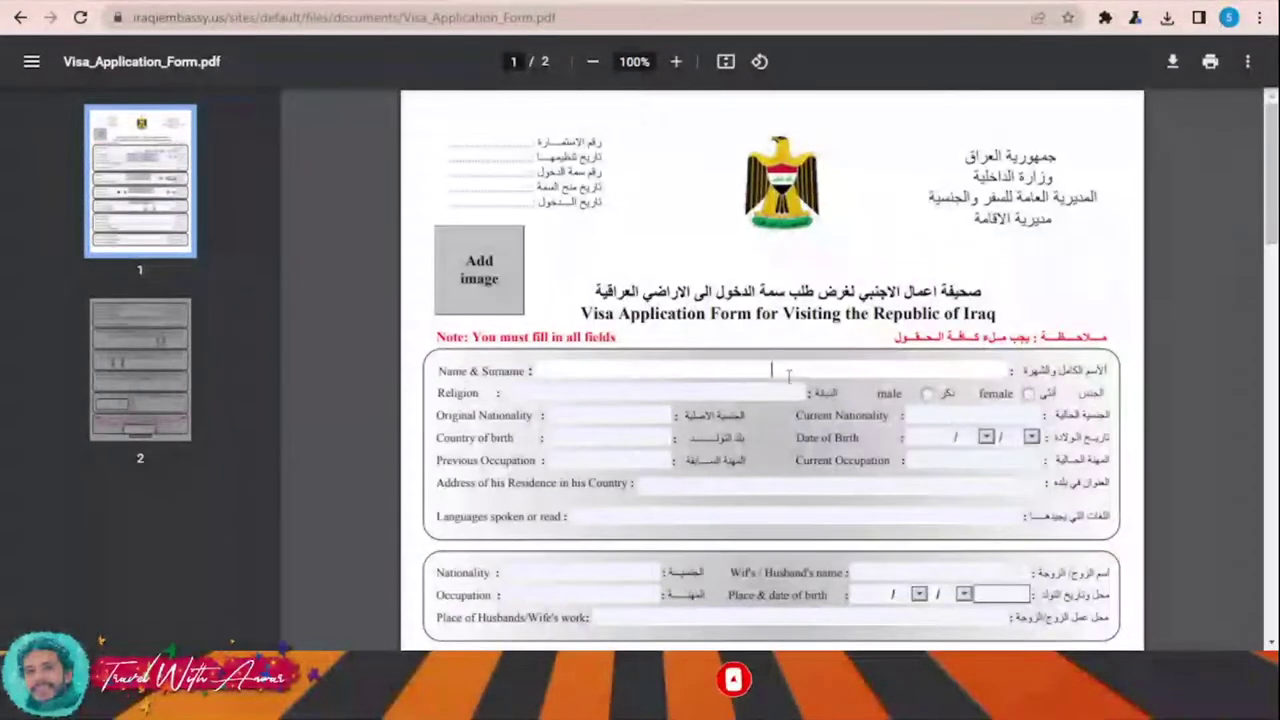
Step: Select male as the gender, click into the Religion field, and review both form pages
left_click(927, 393)
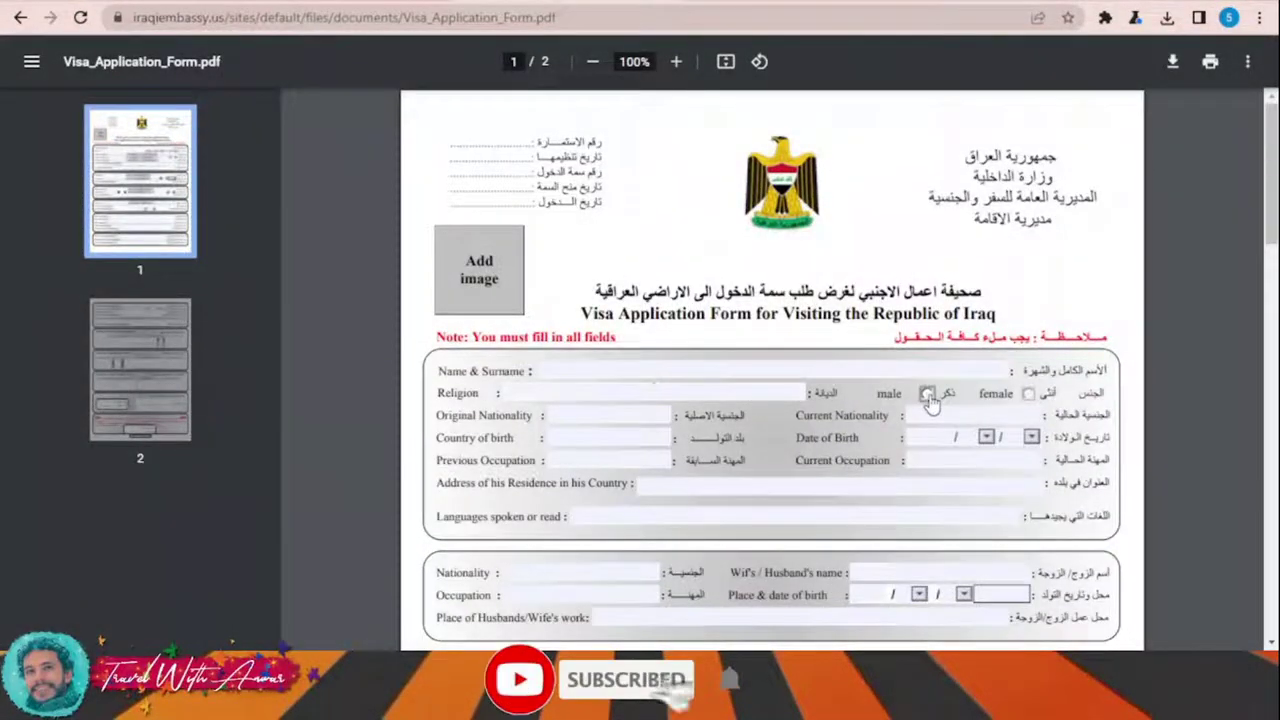
left_click(631, 396)
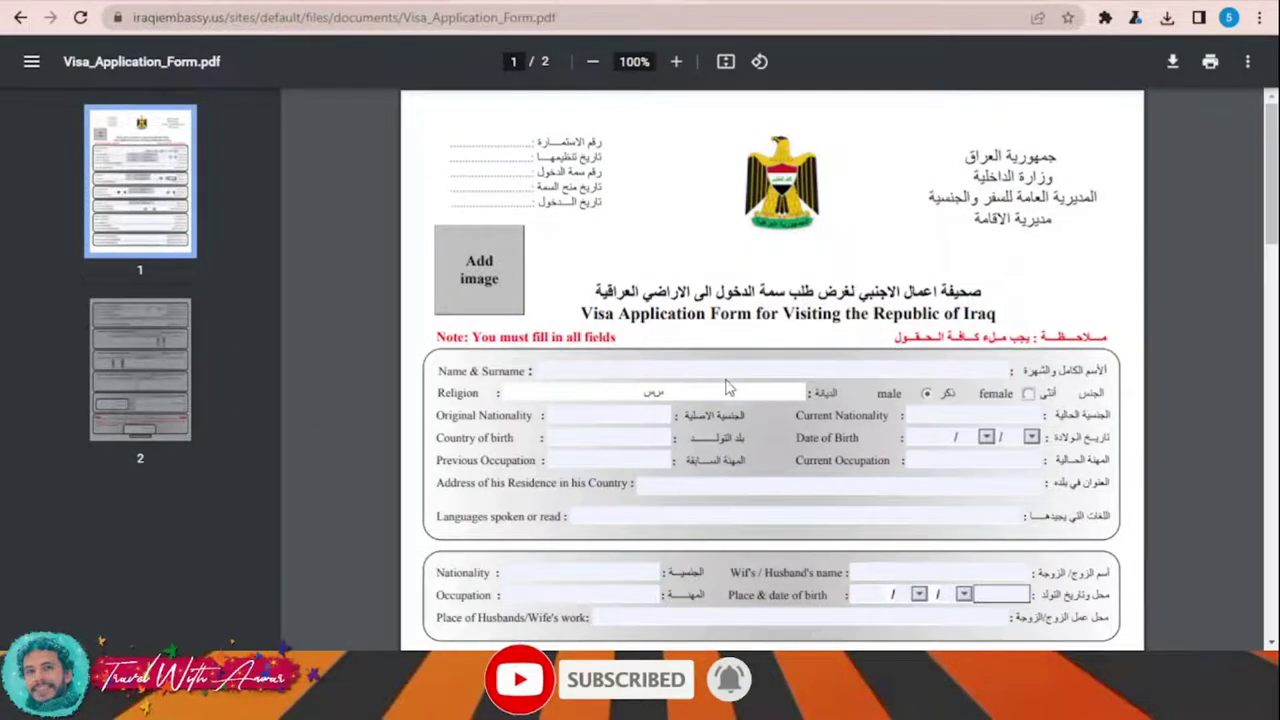
scroll(729, 388, "down", 2)
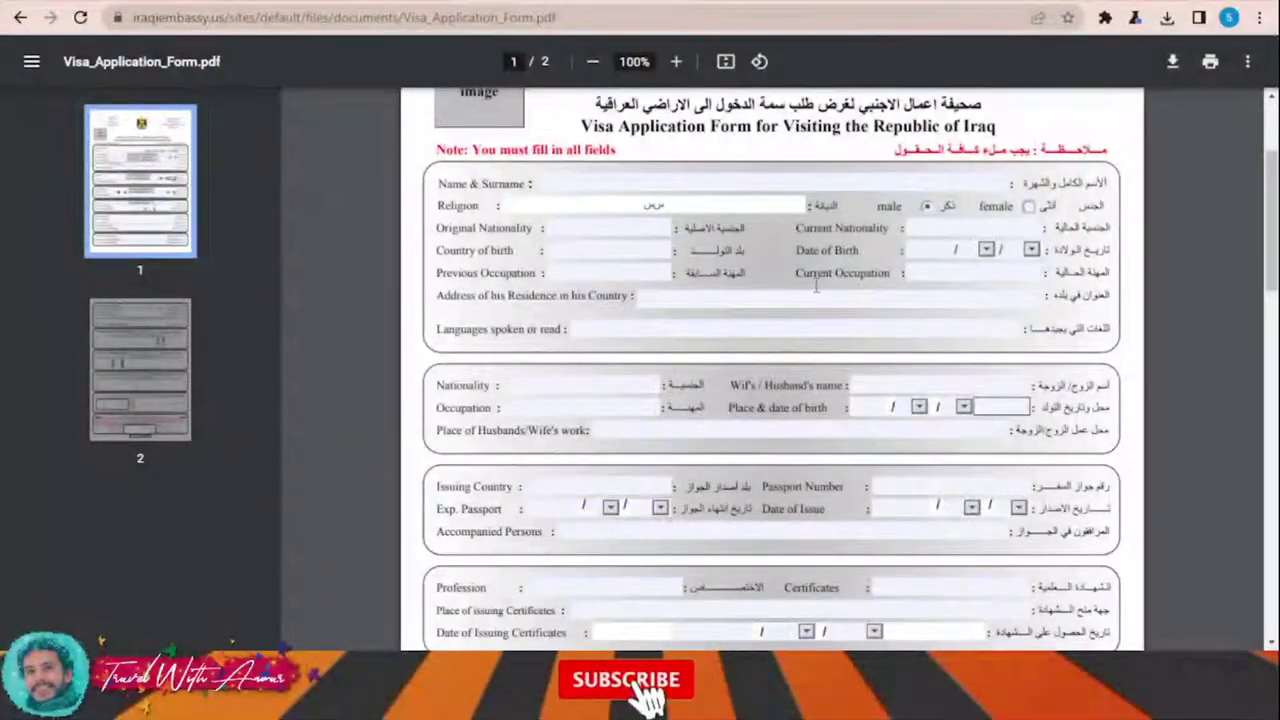
scroll(816, 285, "down", 2)
scroll(655, 334, "down", 1)
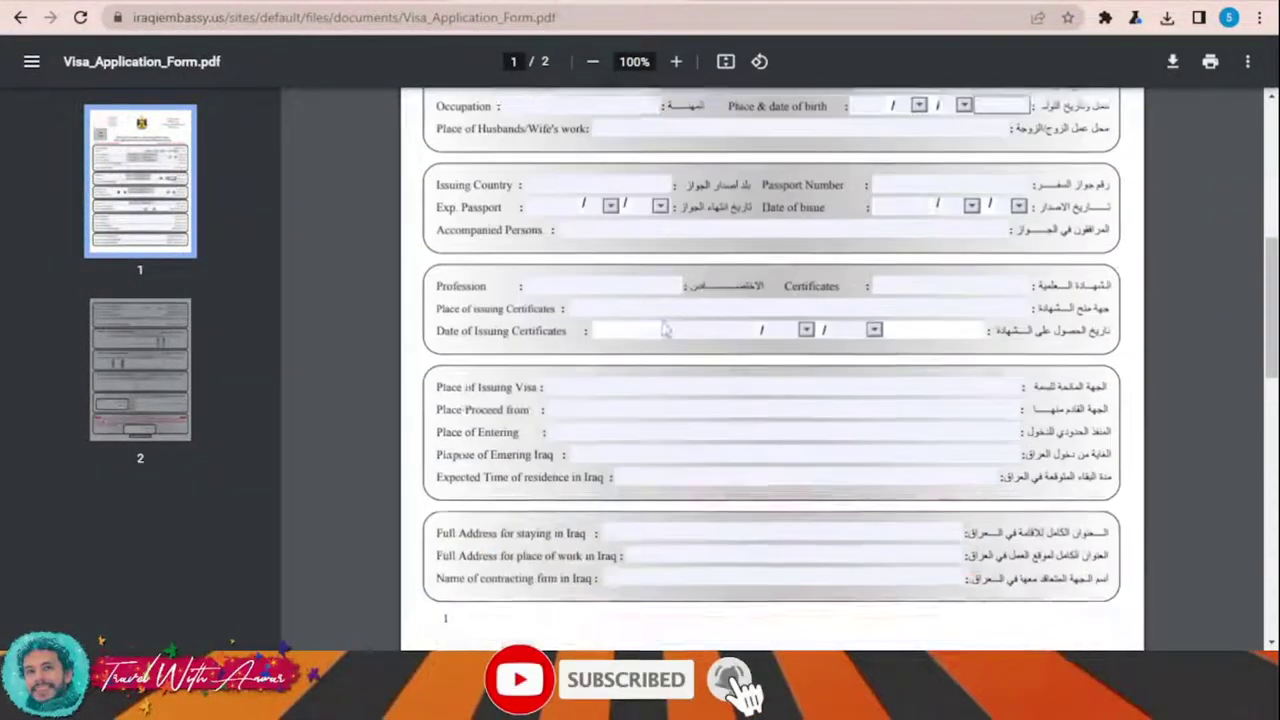
scroll(665, 330, "down", 1)
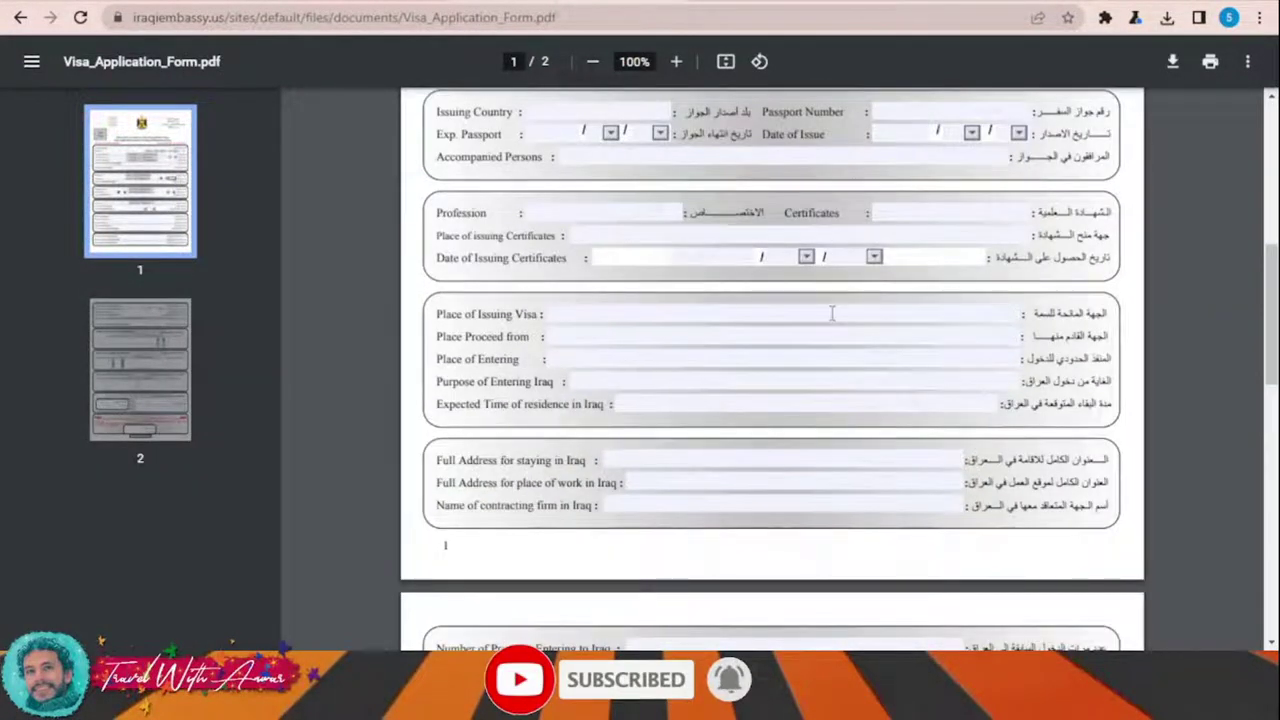
scroll(831, 313, "up", 1)
scroll(800, 305, "down", 4)
scroll(783, 300, "up", 2)
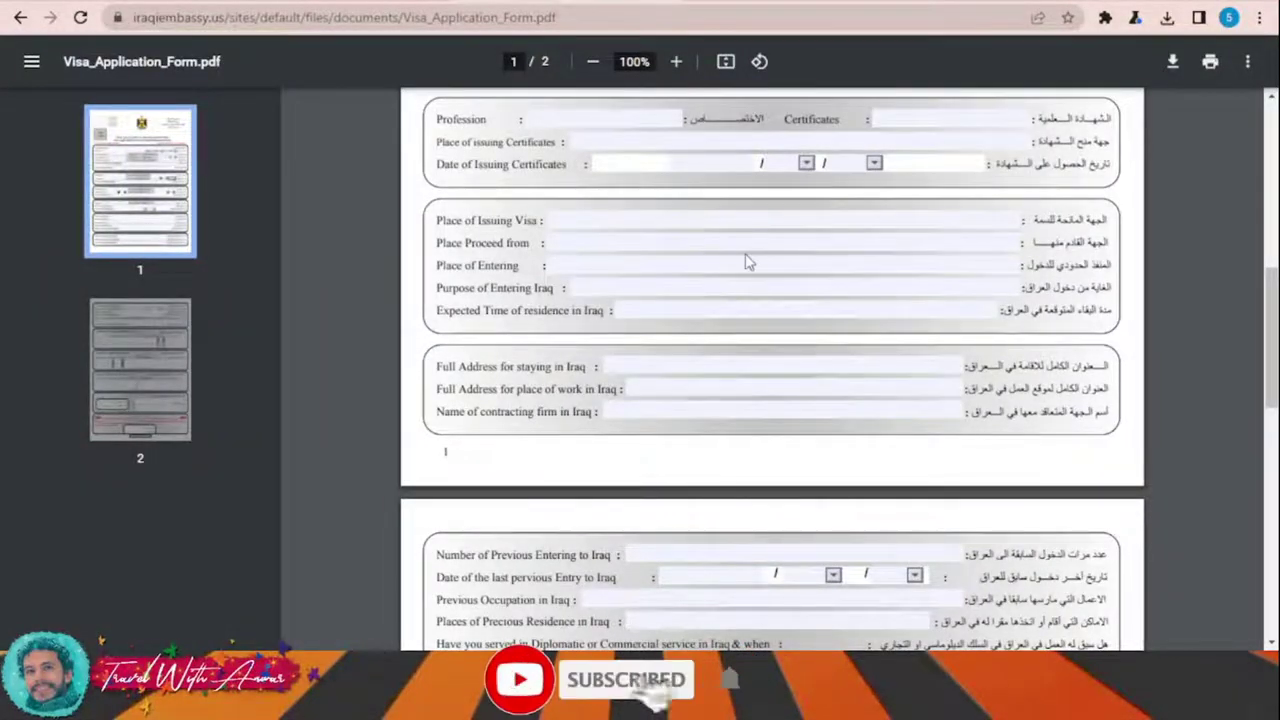
scroll(830, 300, "down", 10)
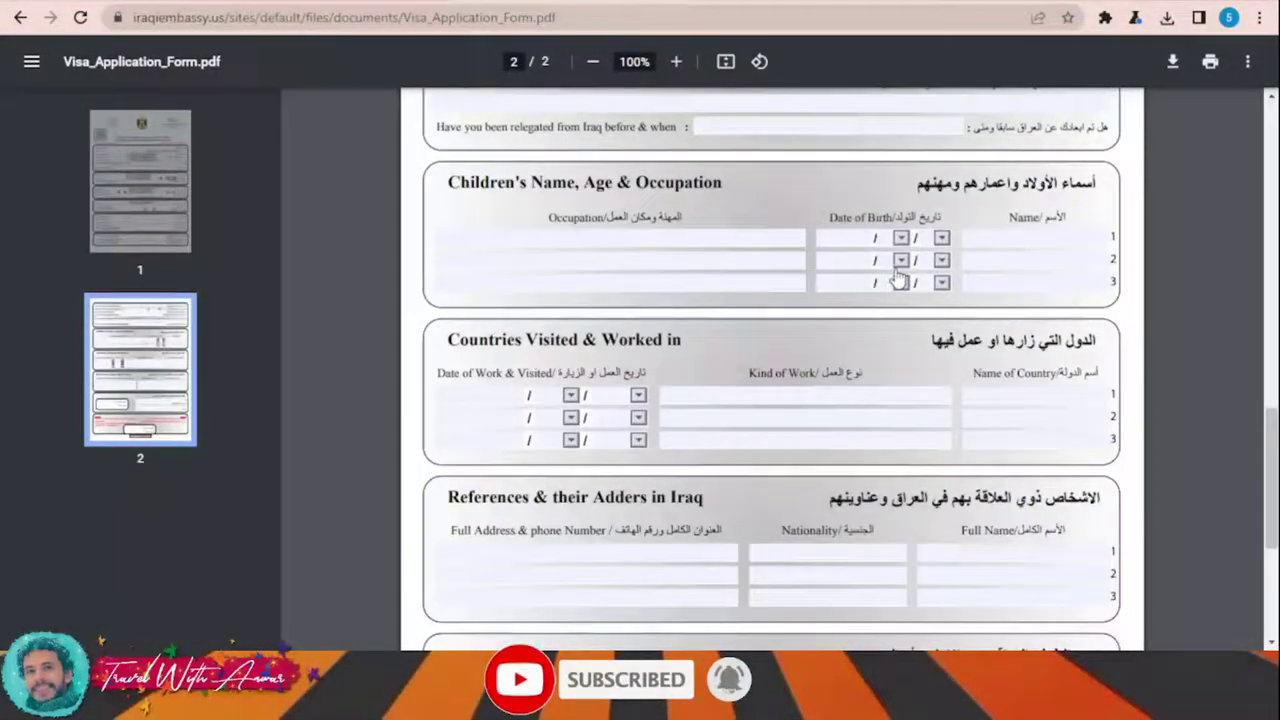
scroll(912, 366, "up", 10)
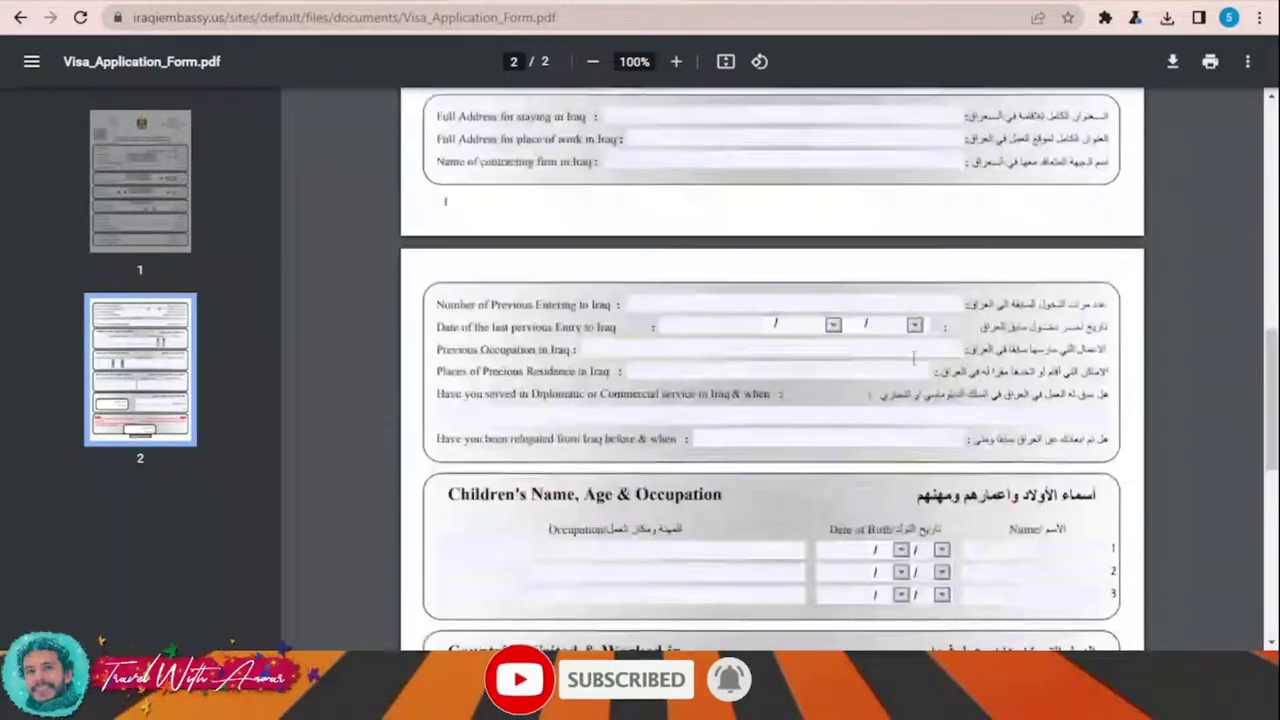
scroll(722, 272, "down", 3)
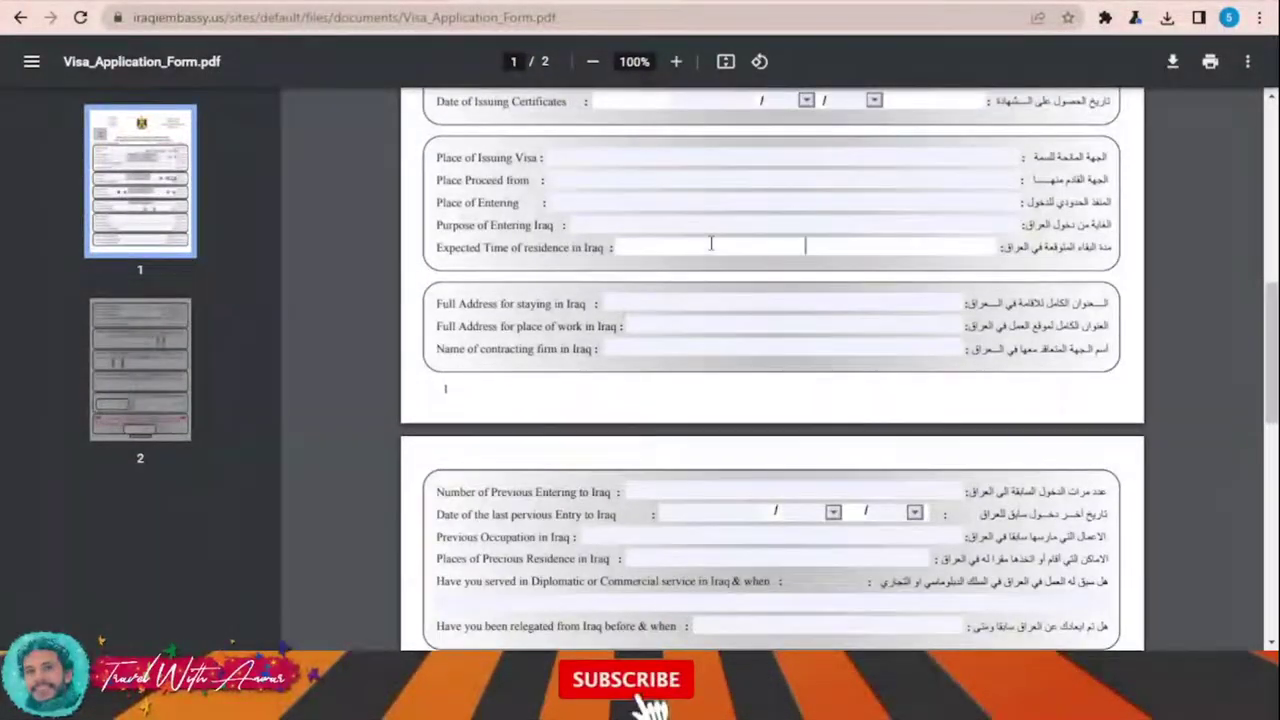
scroll(862, 283, "down", 8)
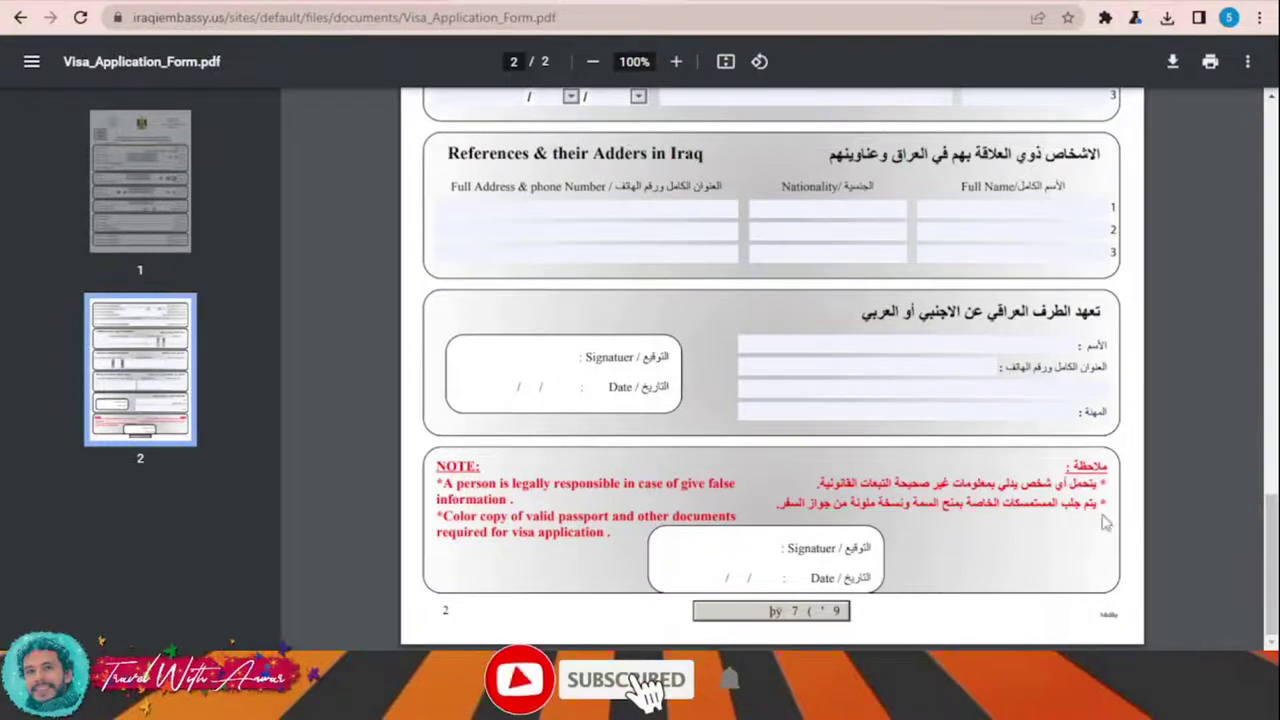
scroll(1195, 379, "up", 1)
scroll(1193, 377, "up", 15)
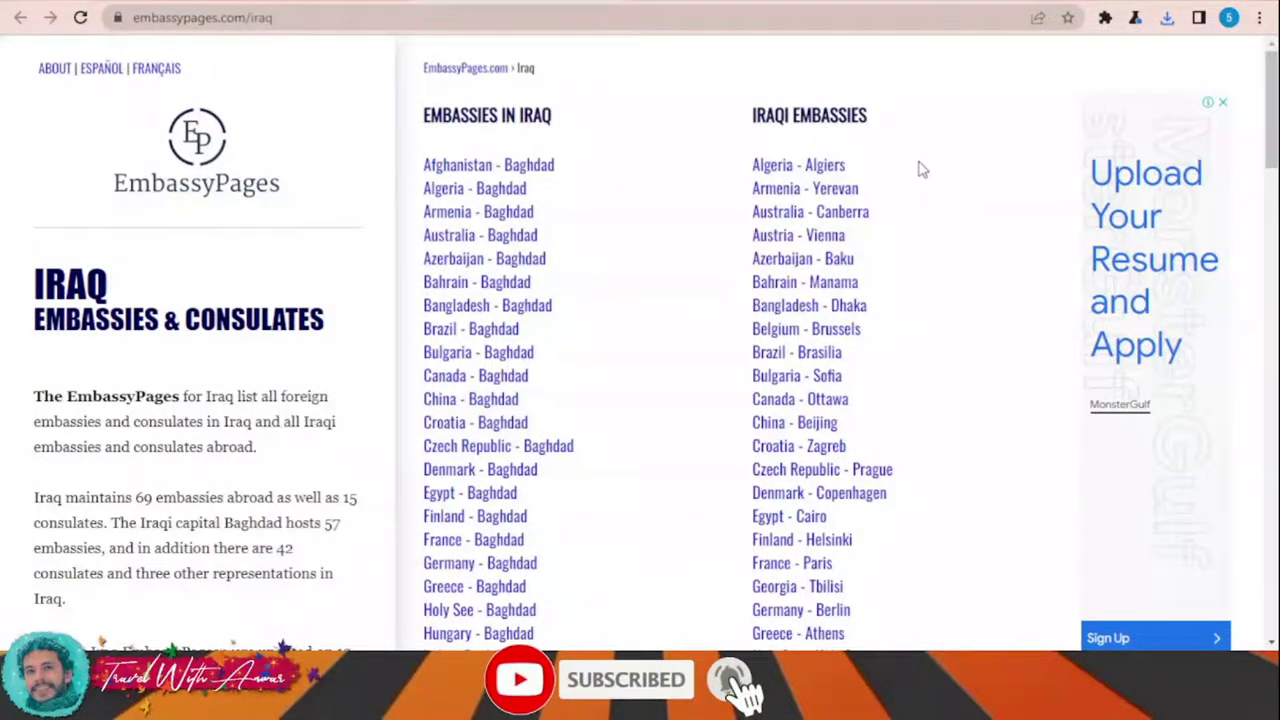
Step: Scroll the Cairo Iraqi Embassy page to its address, phone, fax, email and website details
scroll(922, 170, "down", 15)
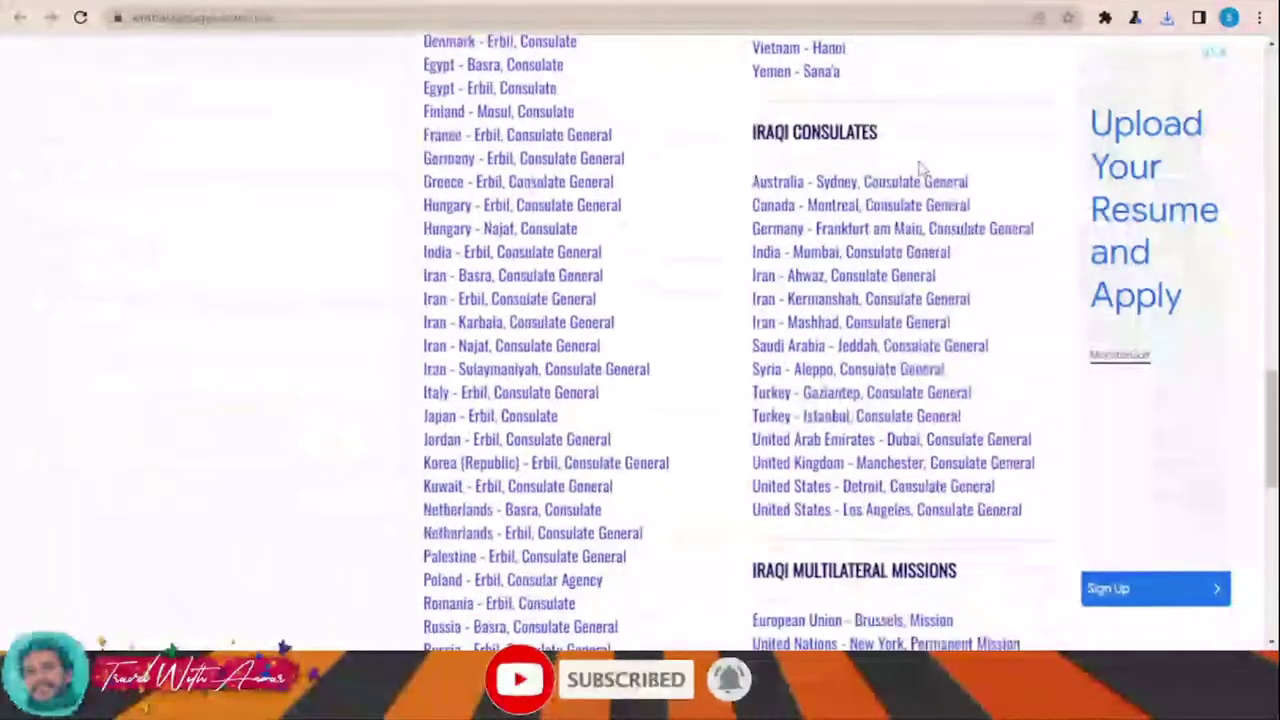
scroll(922, 170, "down", 3)
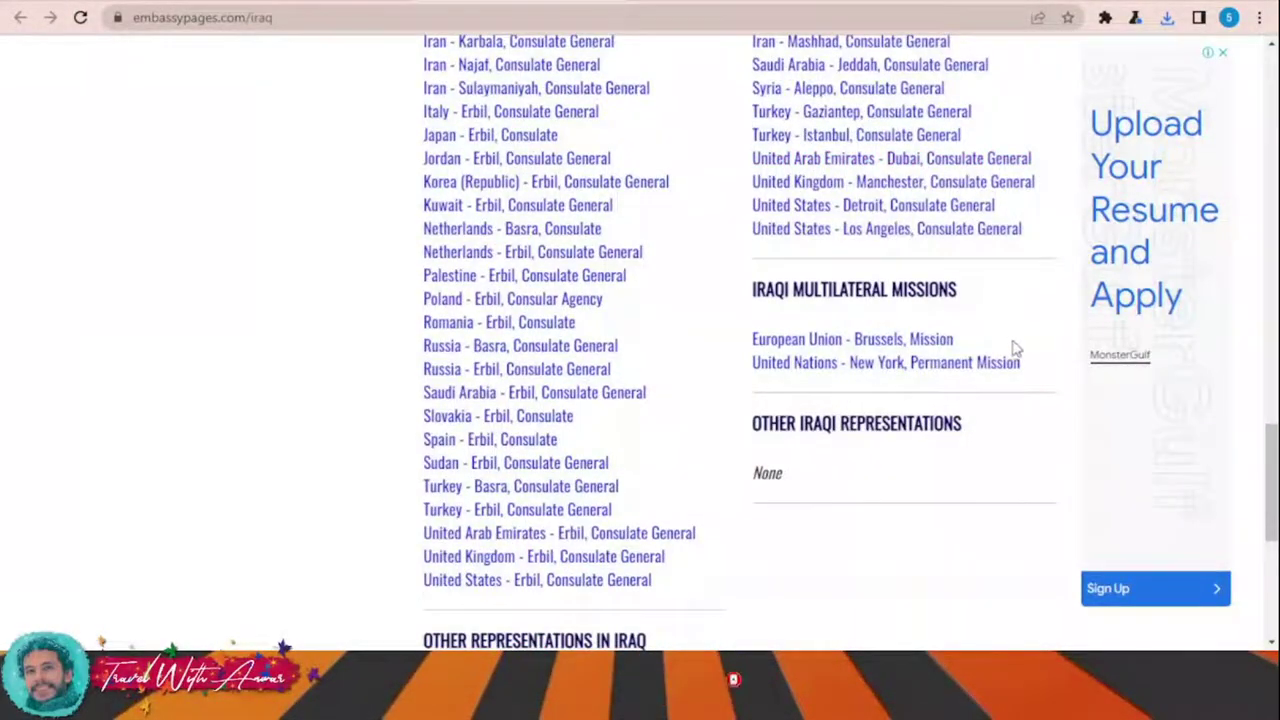
scroll(1009, 286, "up", 20)
scroll(987, 290, "up", 3)
scroll(987, 289, "down", 5)
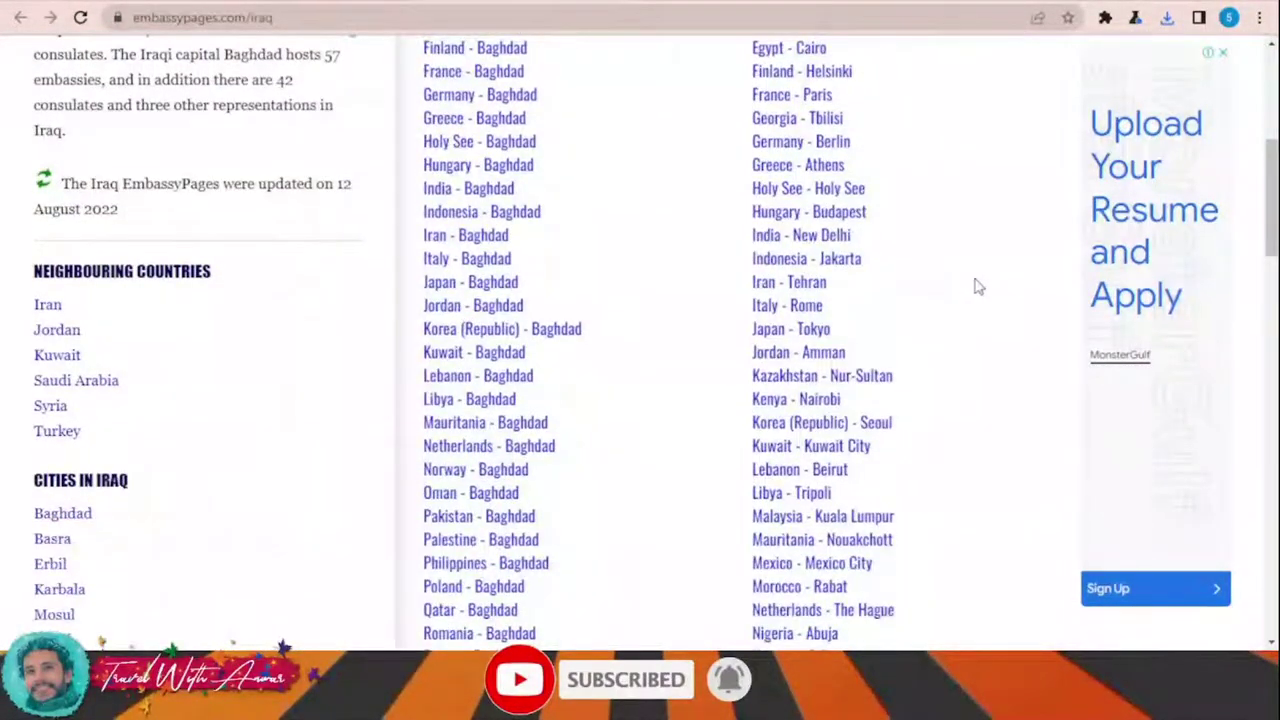
scroll(898, 246, "up", 1)
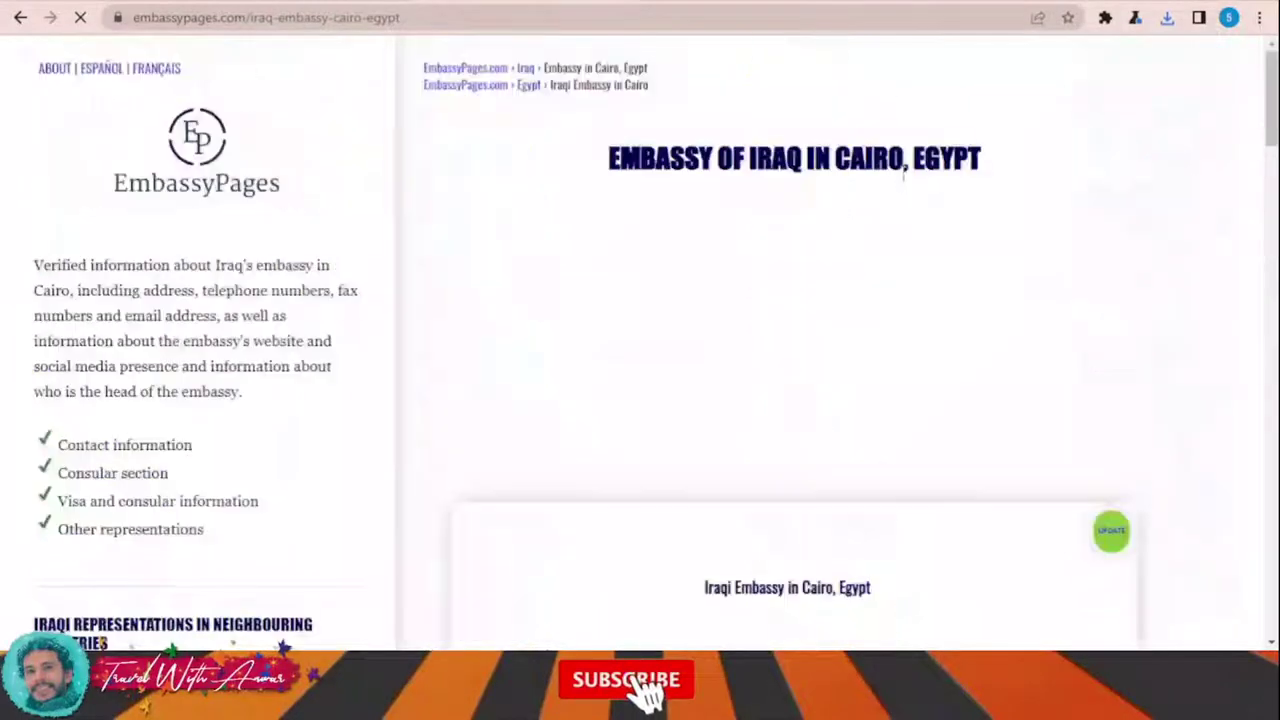
scroll(884, 304, "down", 3)
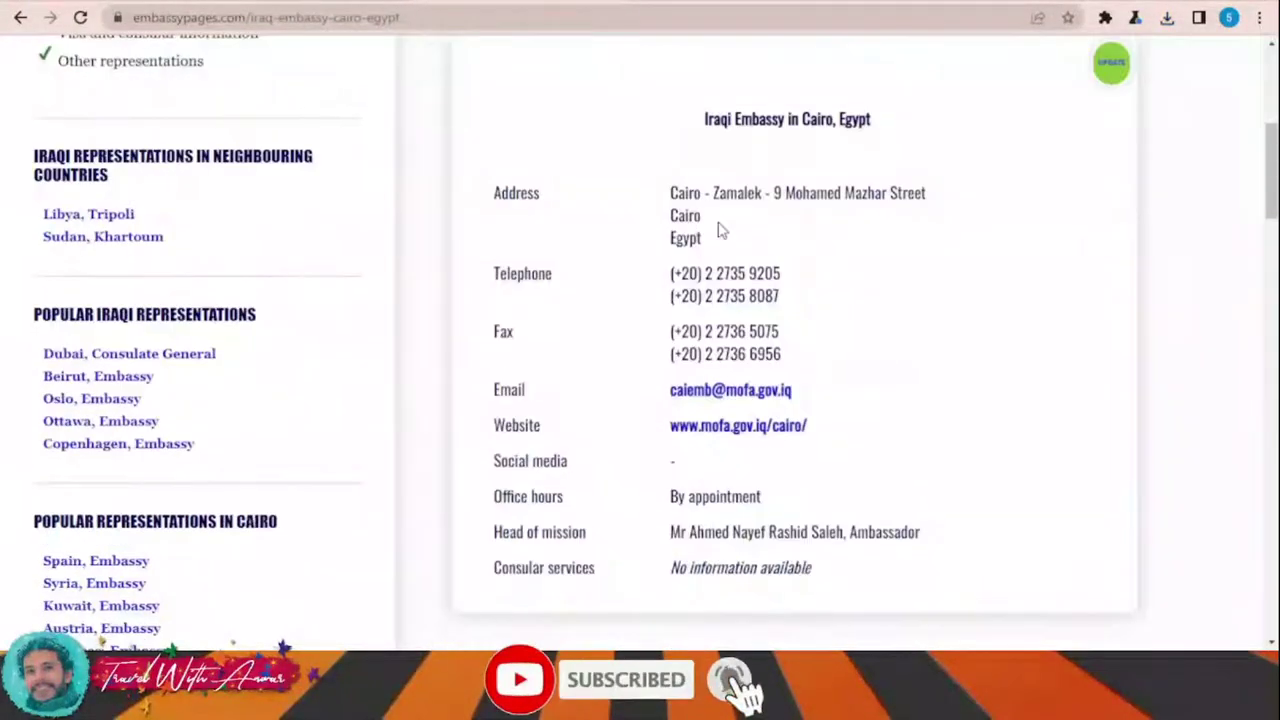
scroll(880, 340, "down", 2)
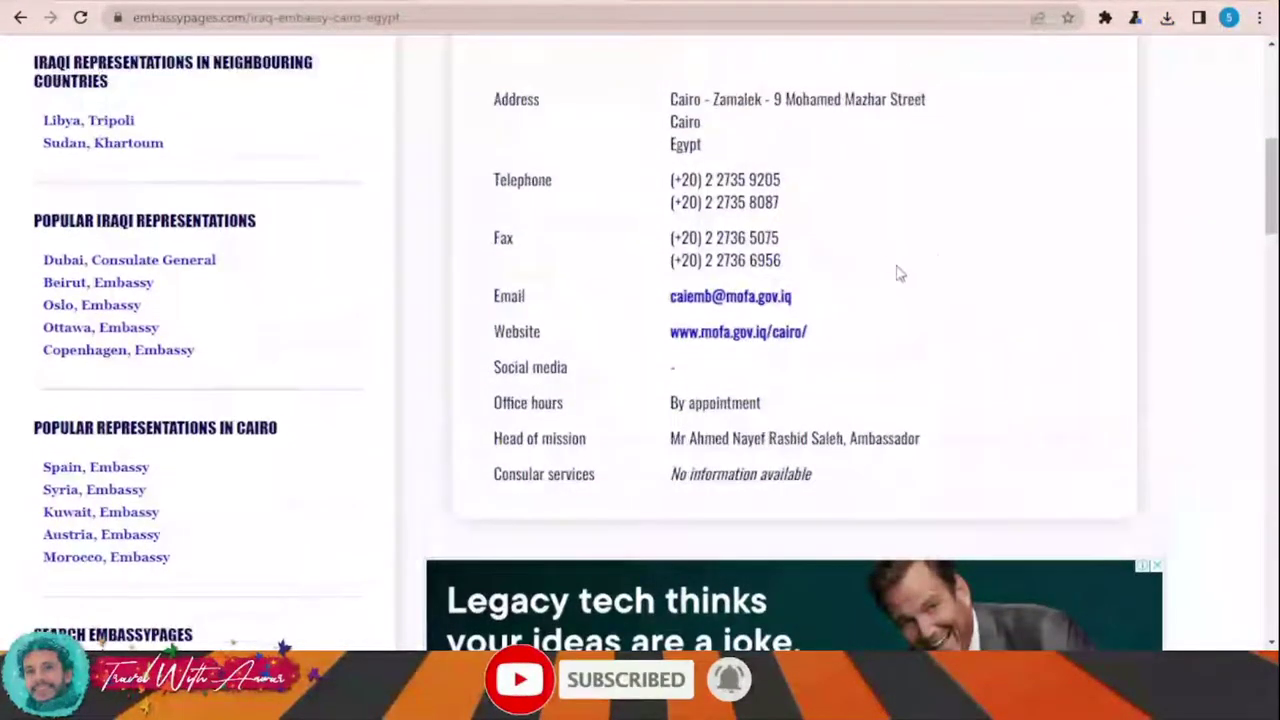
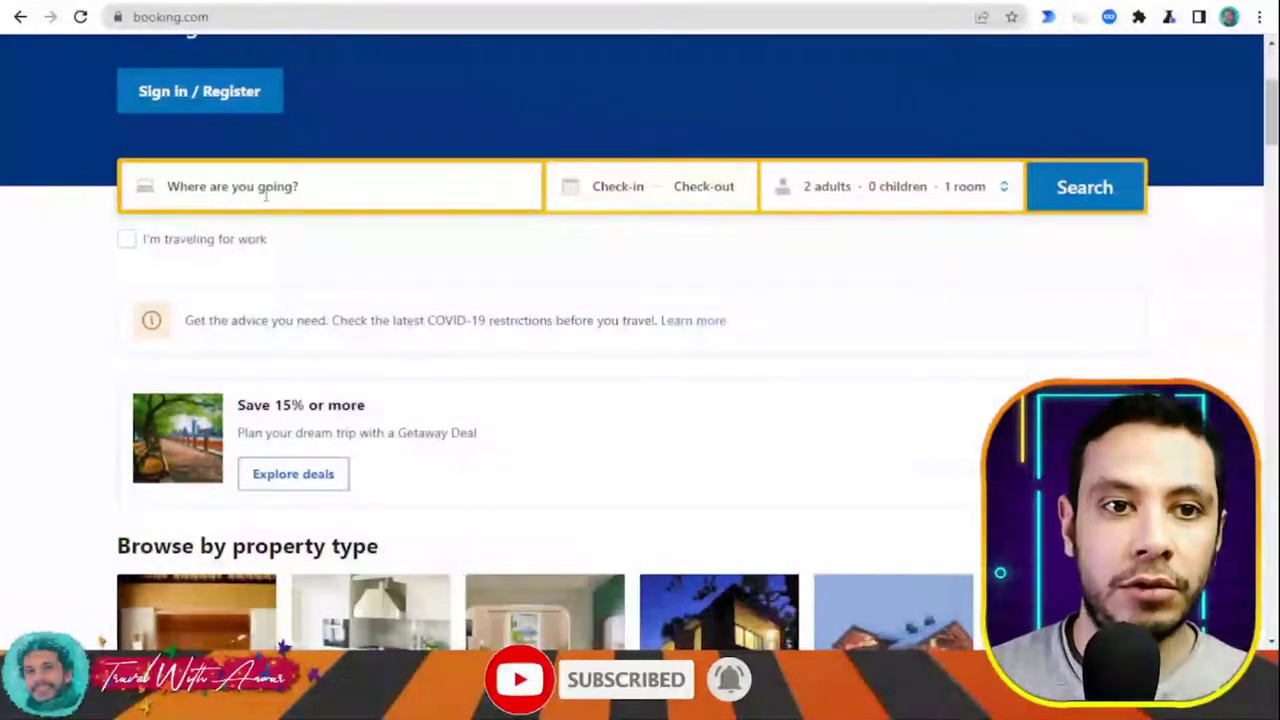
Step: Set the destination to Athens, Attica, Greece with check-in May 23 and check-out June 3, 2022
left_click(265, 196)
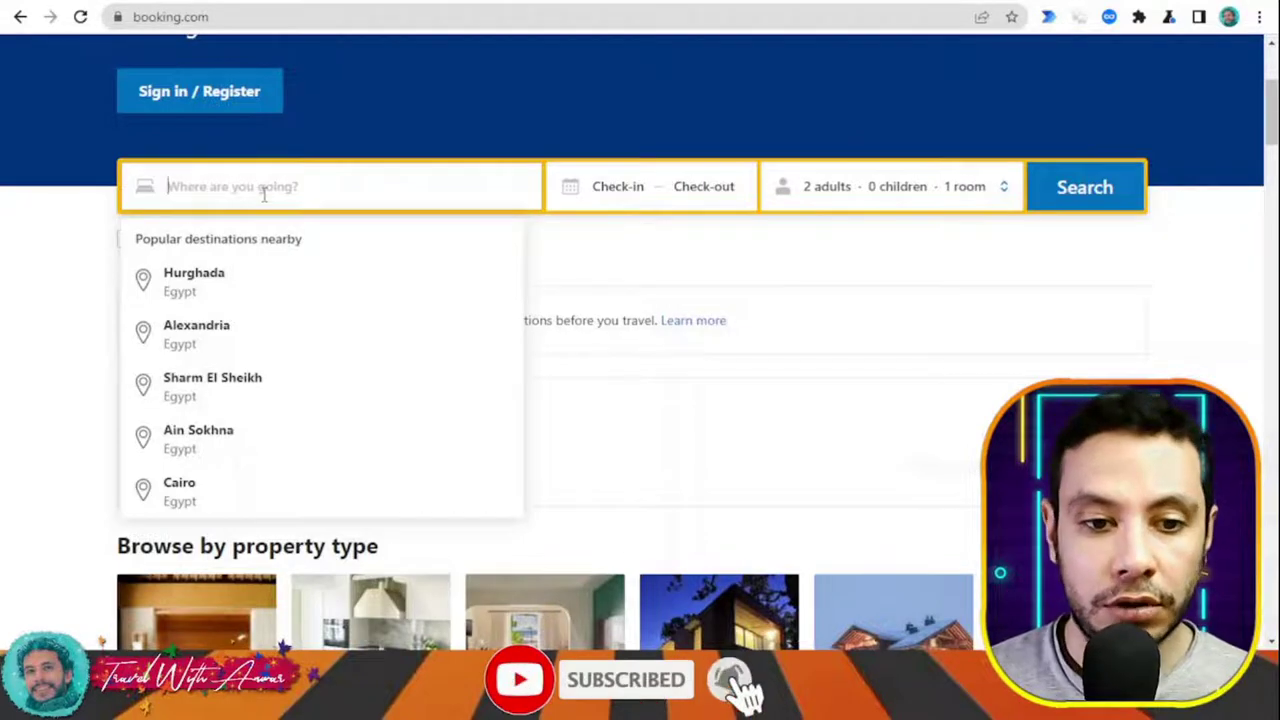
type("a")
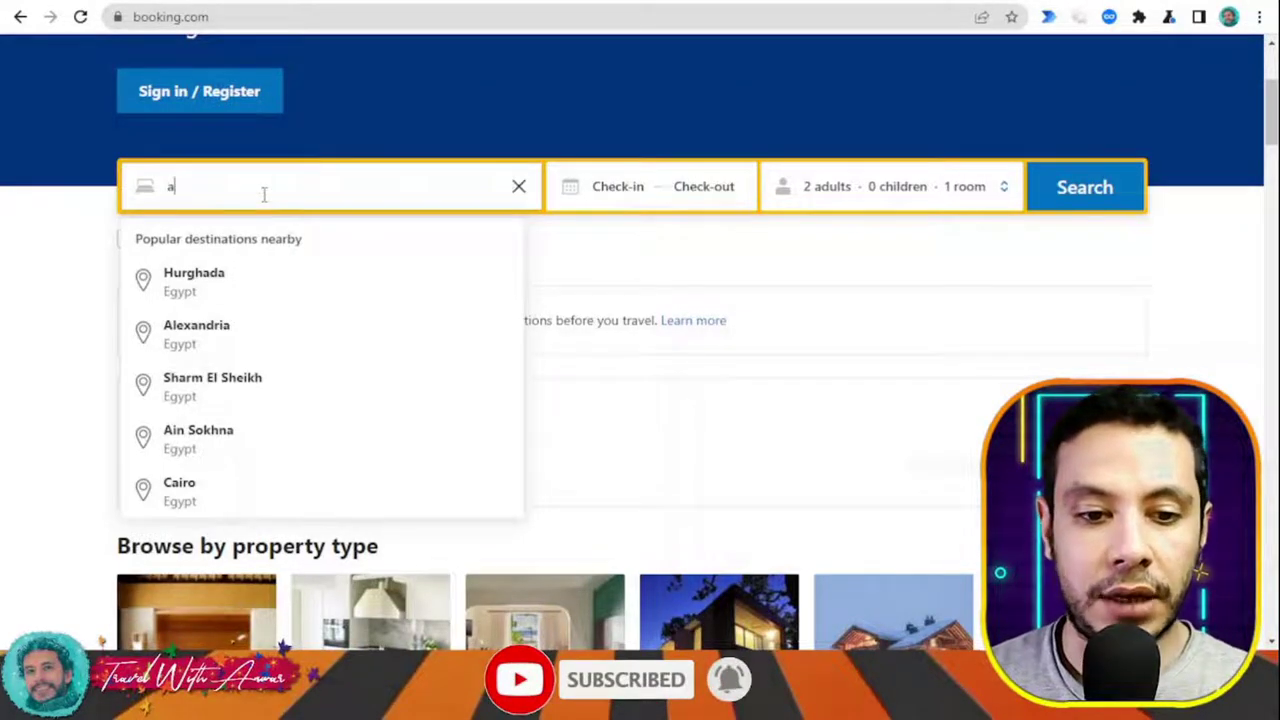
type("th")
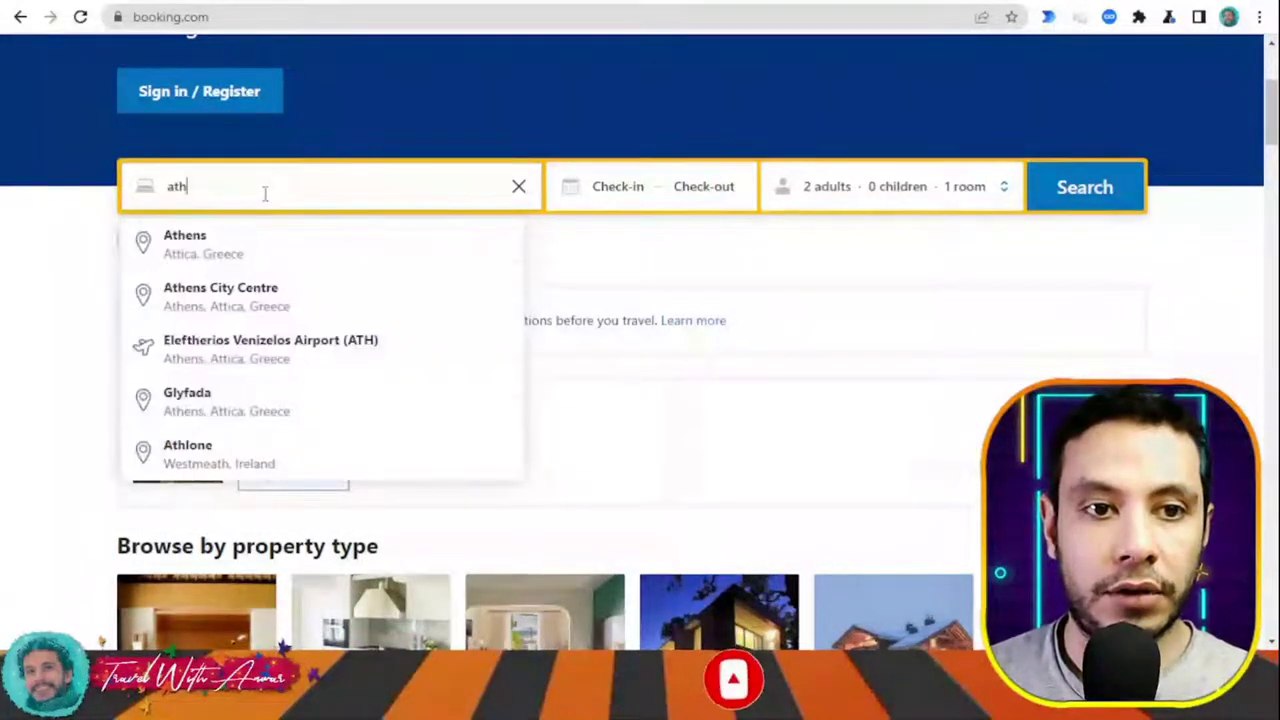
left_click(257, 248)
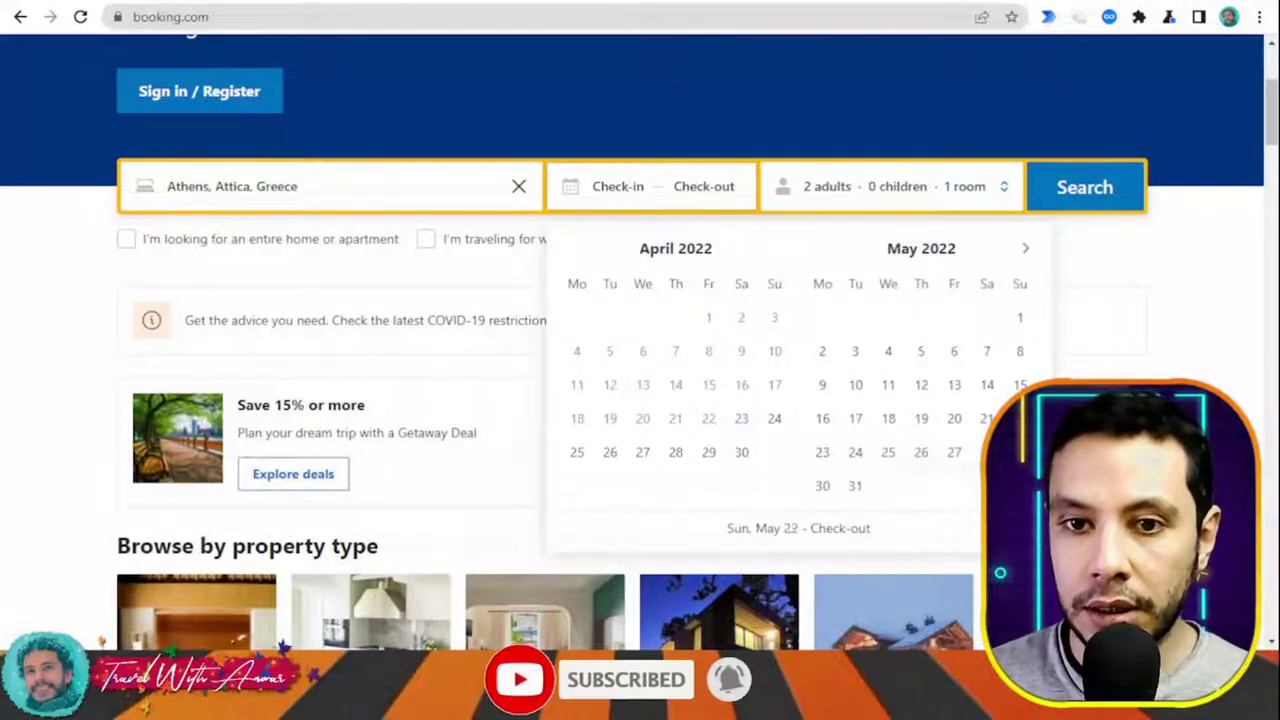
left_click(822, 455)
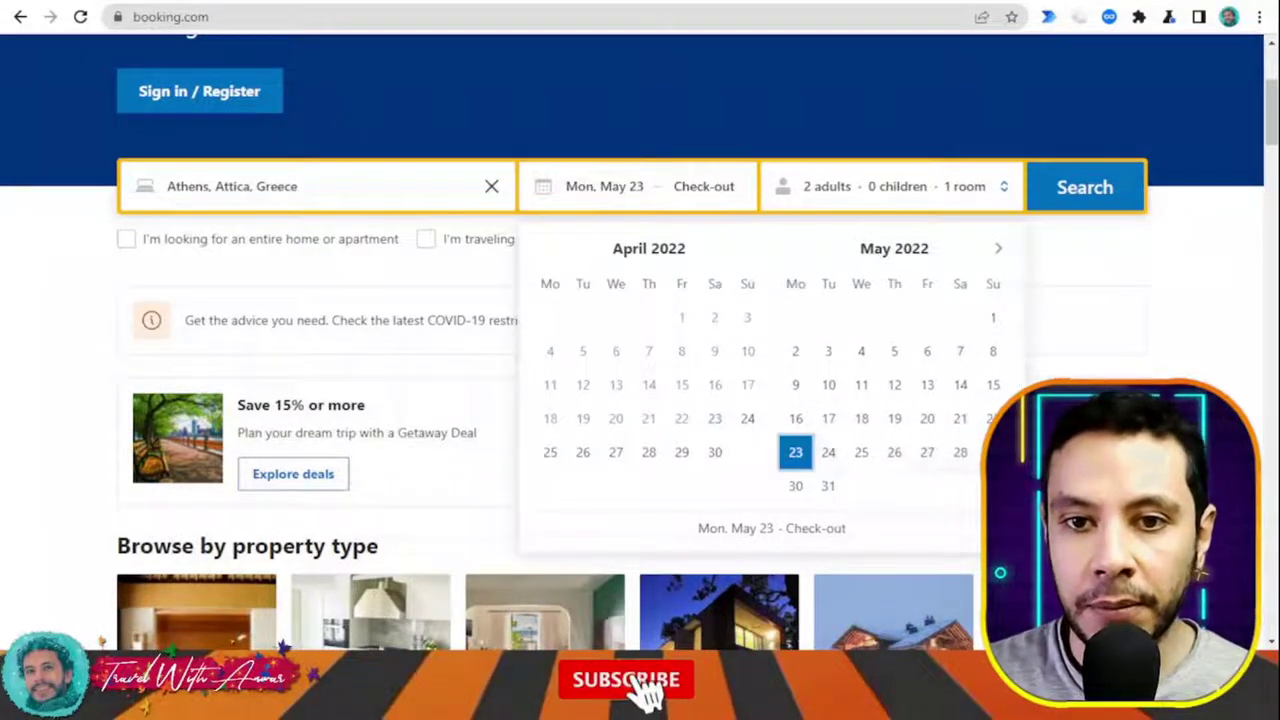
left_click(998, 250)
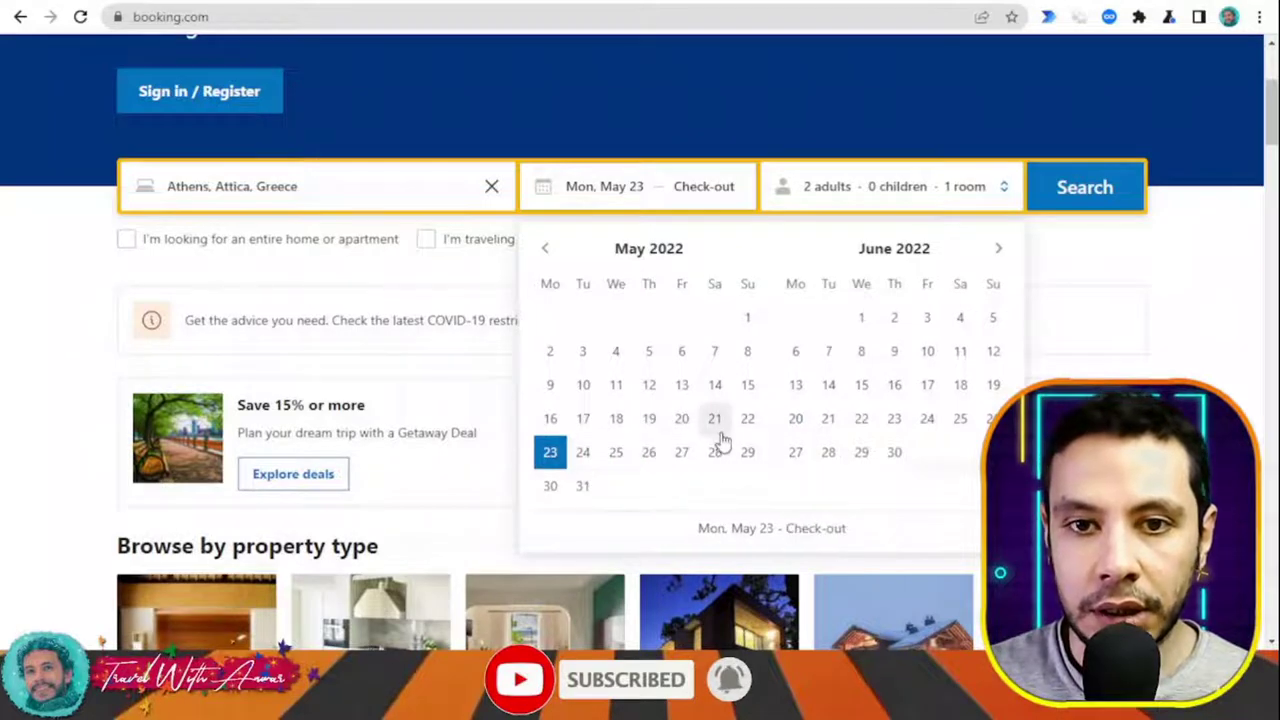
left_click(926, 320)
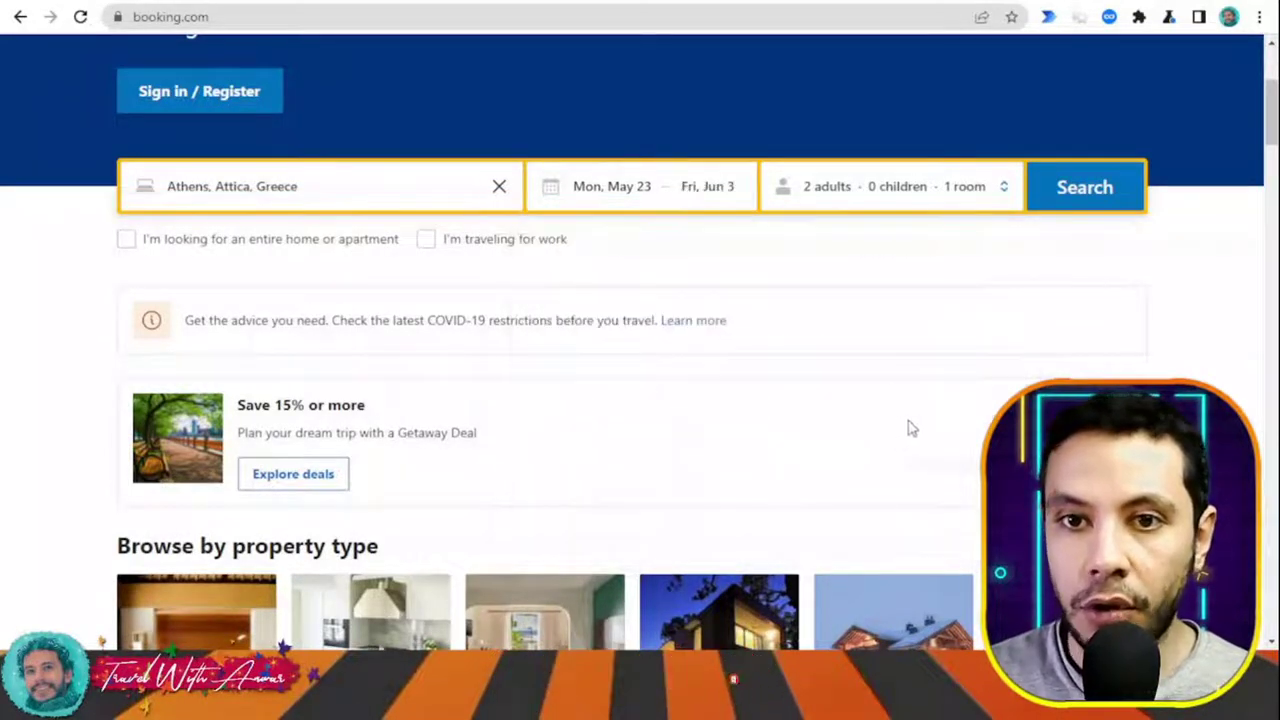
Step: Reduce the guests to 1 adult in 1 room and run the search
left_click(845, 200)
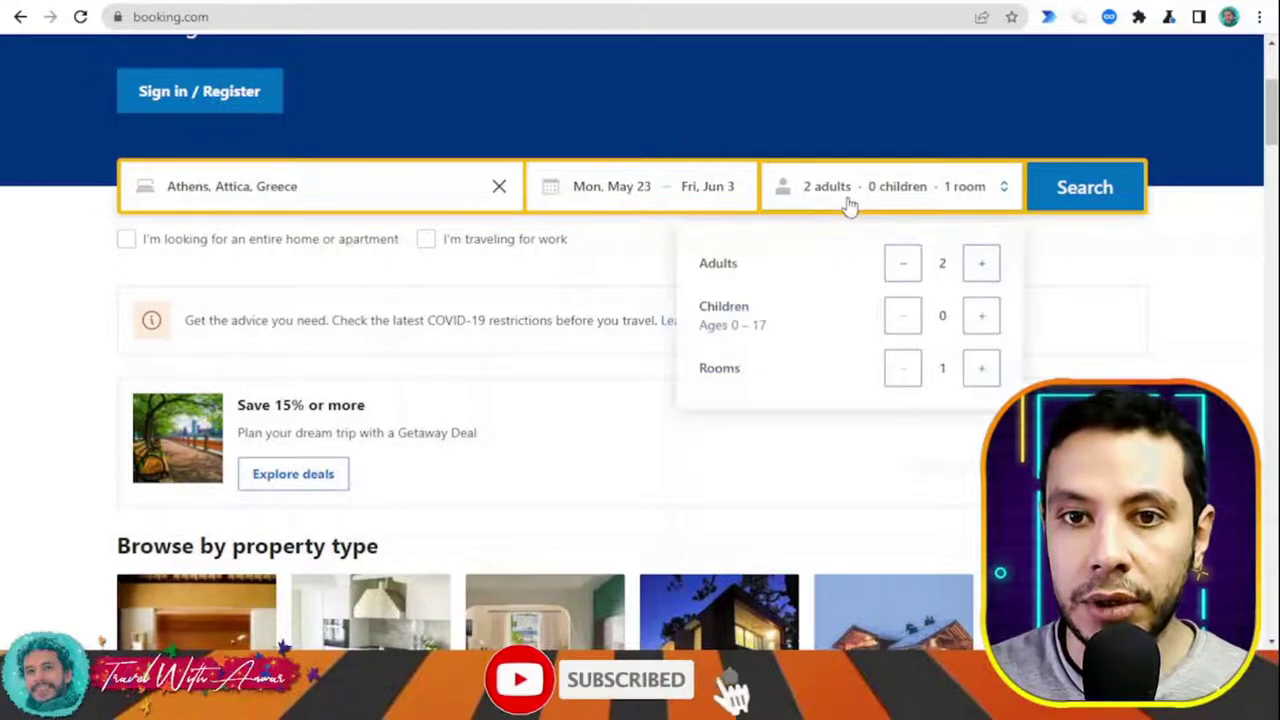
left_click(903, 266)
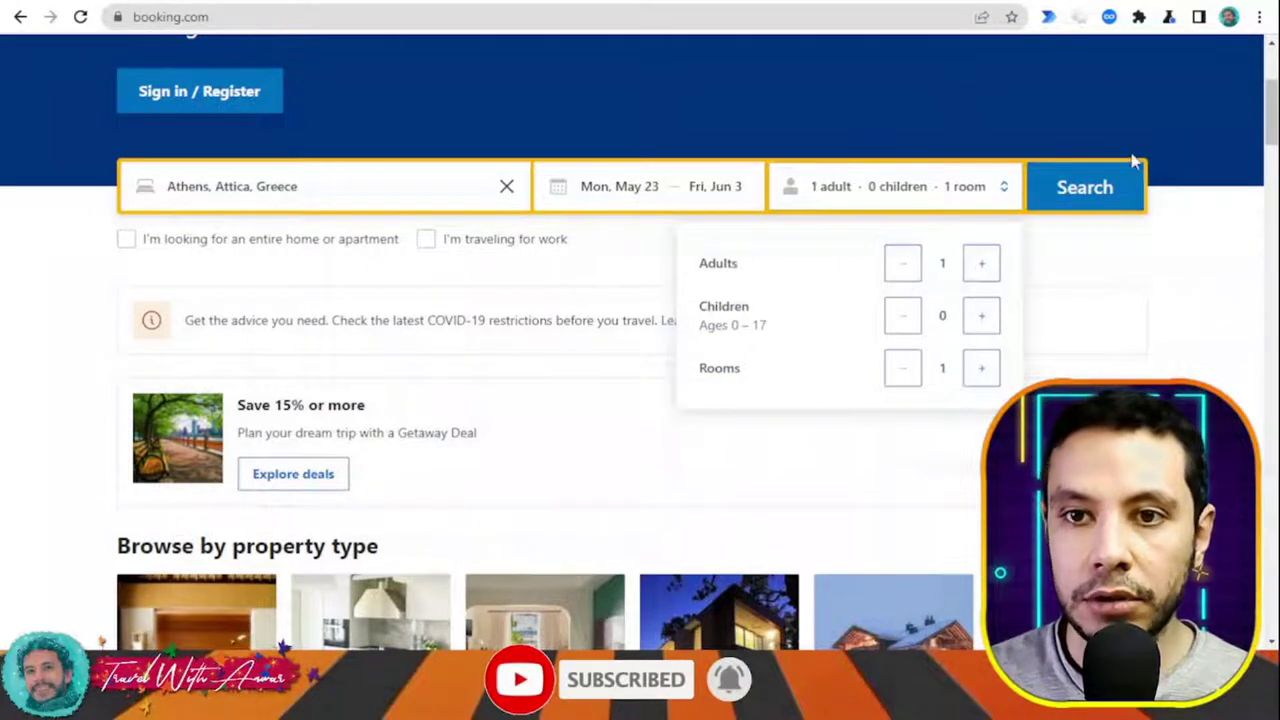
left_click(1103, 189)
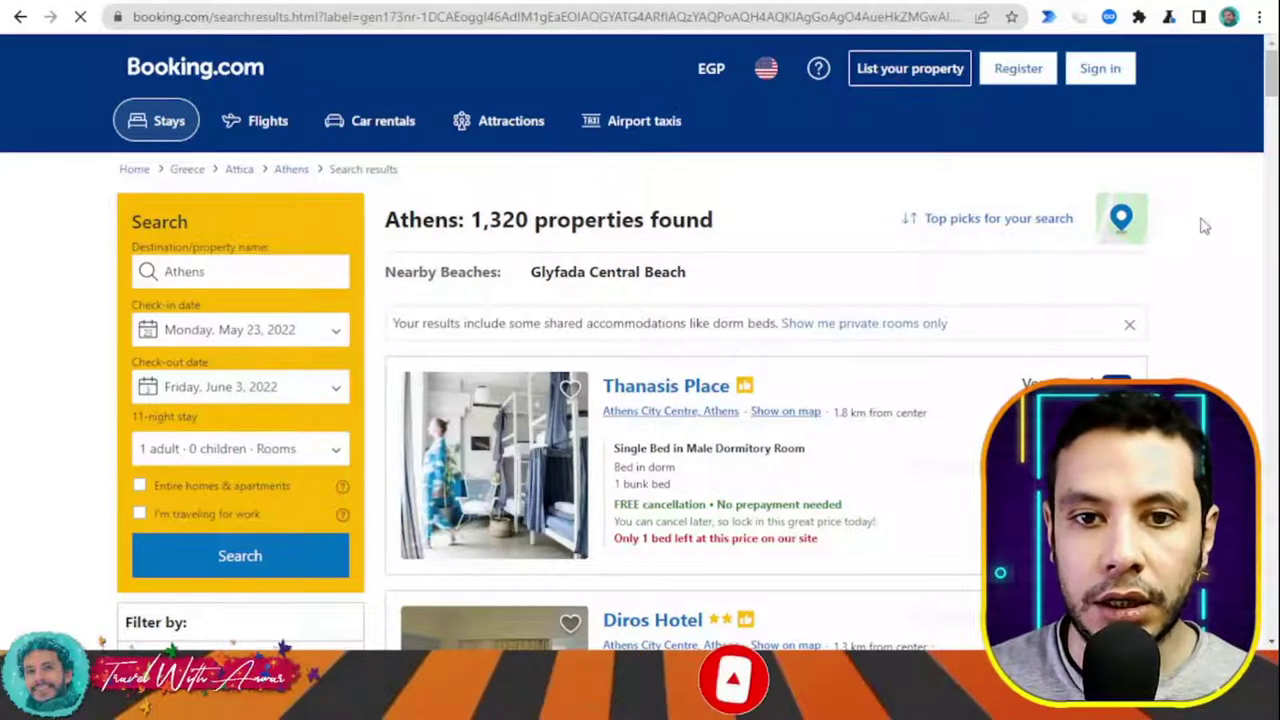
Step: Switch the results currency from EGP to U.S. Dollar (USD)
scroll(1210, 222, "down", 2)
scroll(1222, 218, "down", 3)
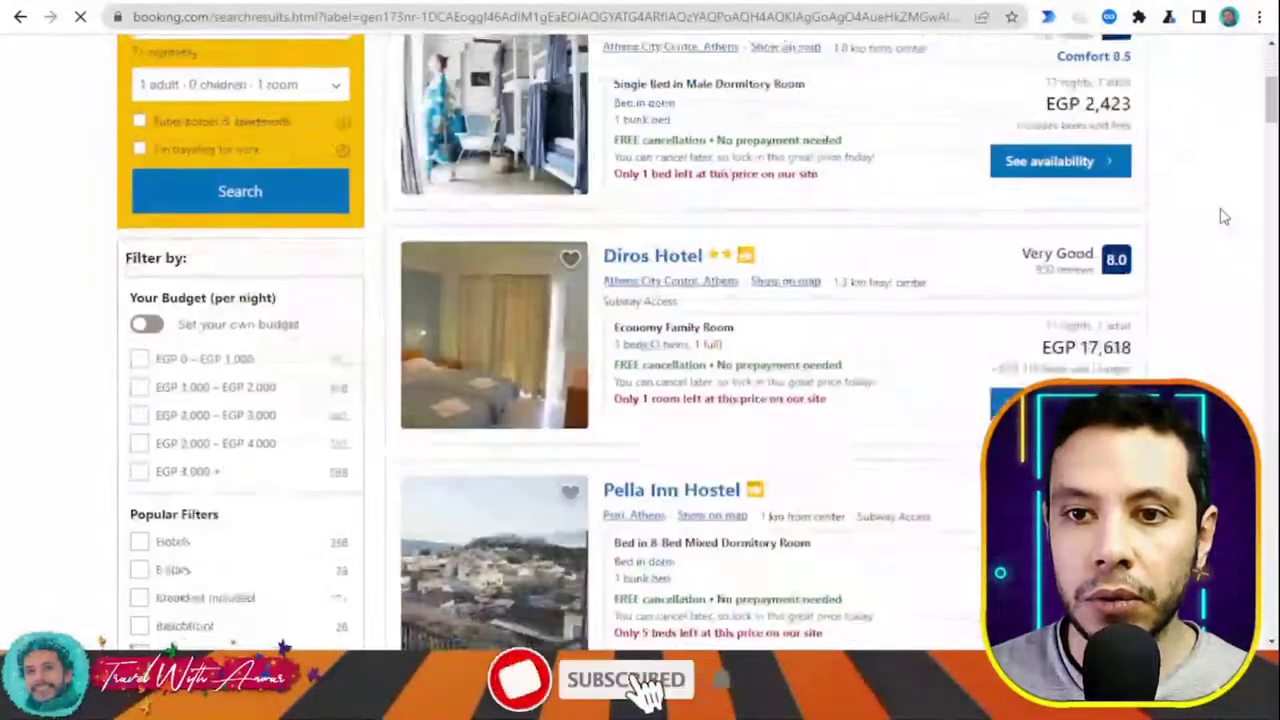
scroll(1226, 217, "up", 5)
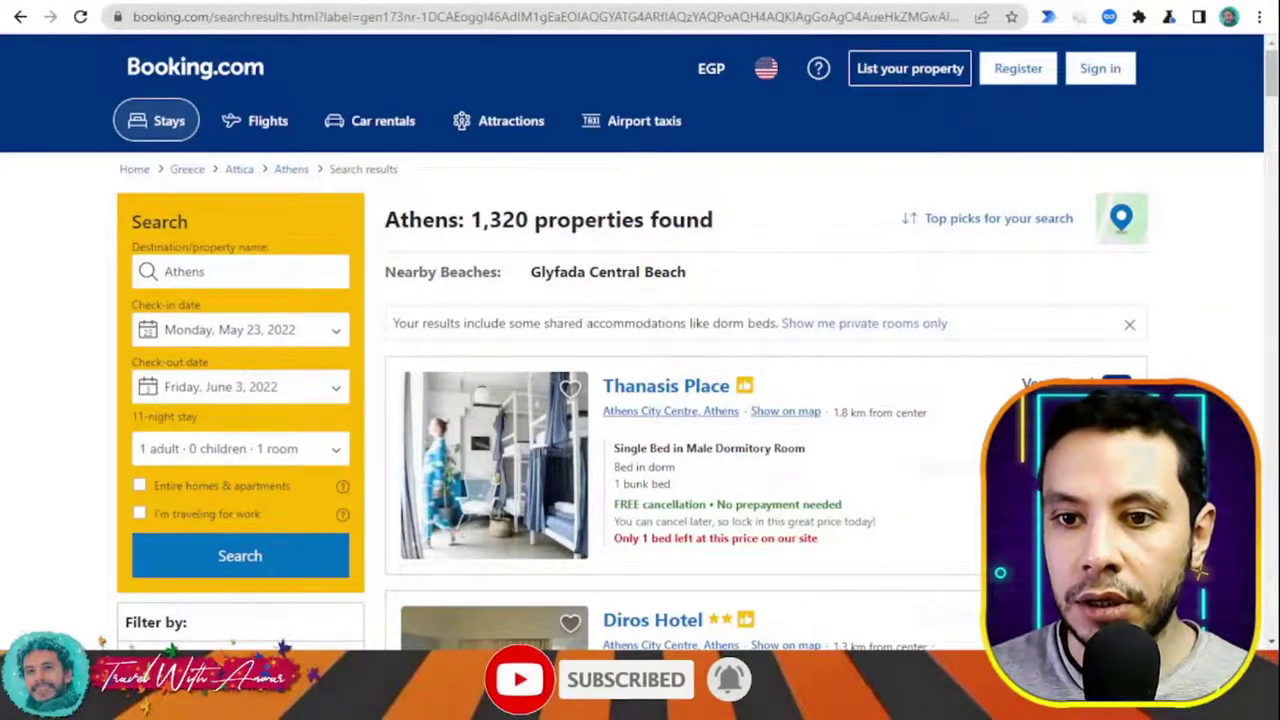
left_click(716, 82)
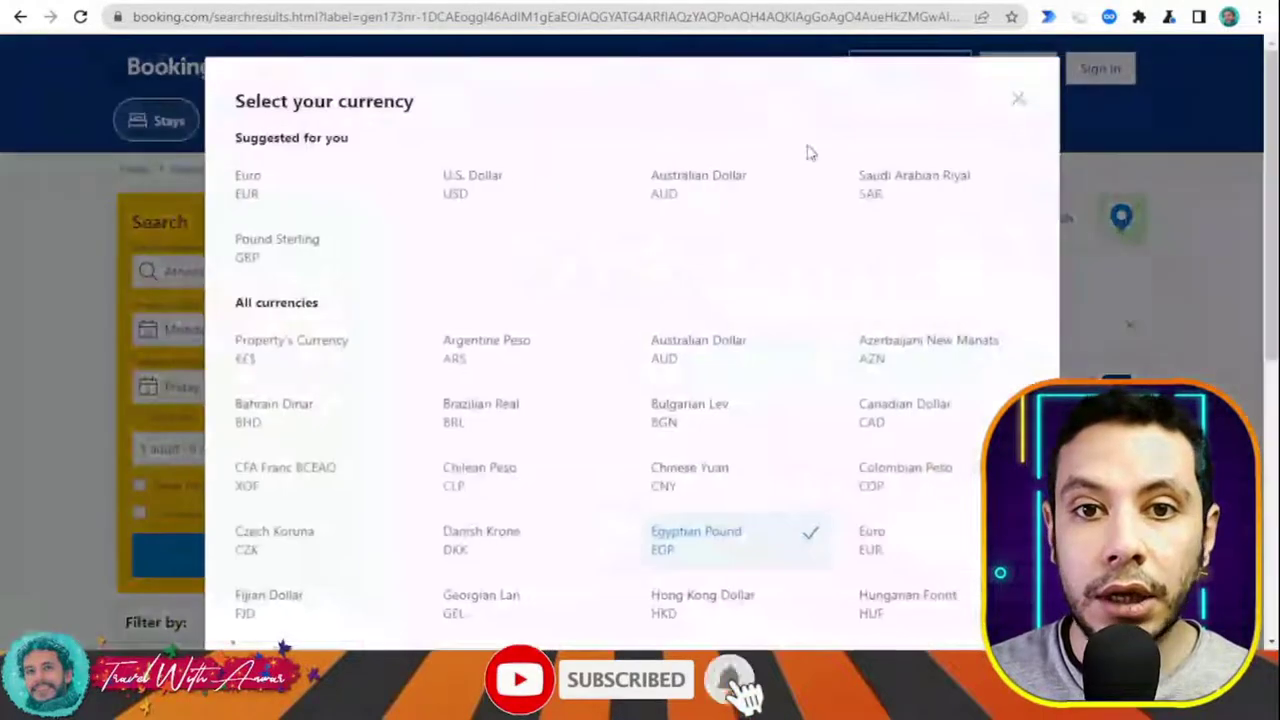
left_click(491, 199)
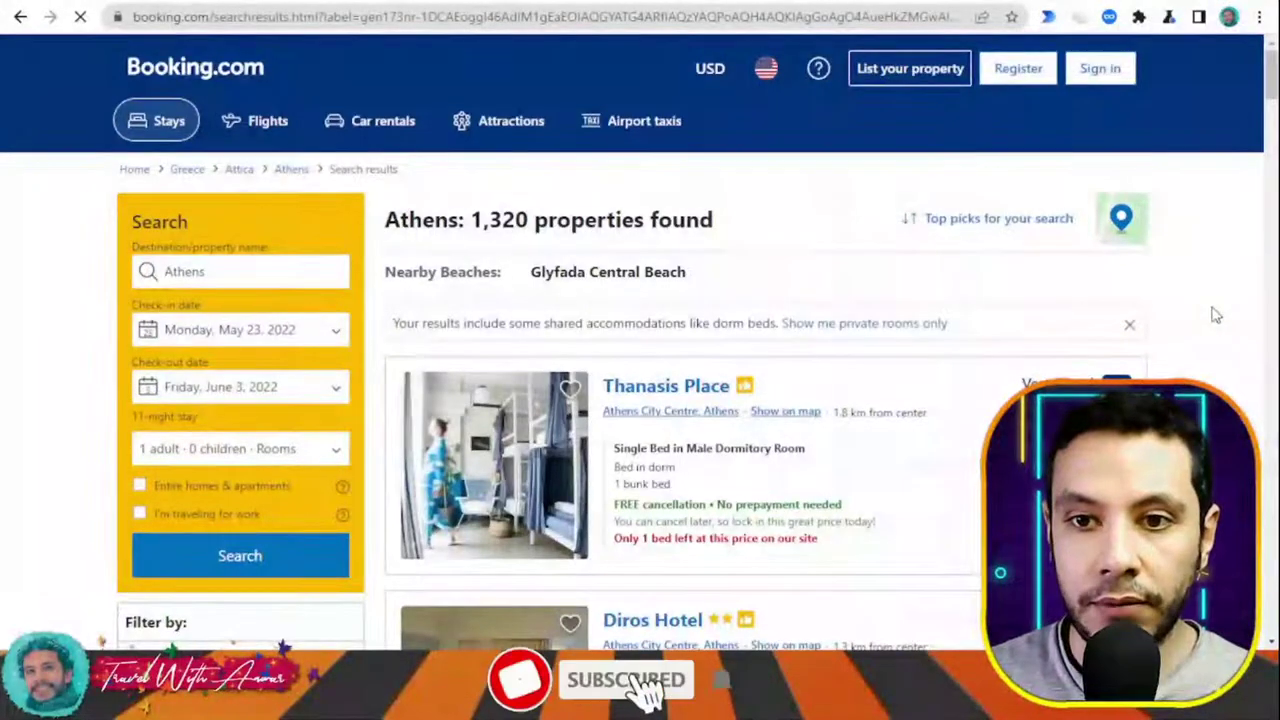
Step: Browse the USD results, briefly open Thanasis Place, then return to the Athens list
scroll(1210, 330, "down", 2)
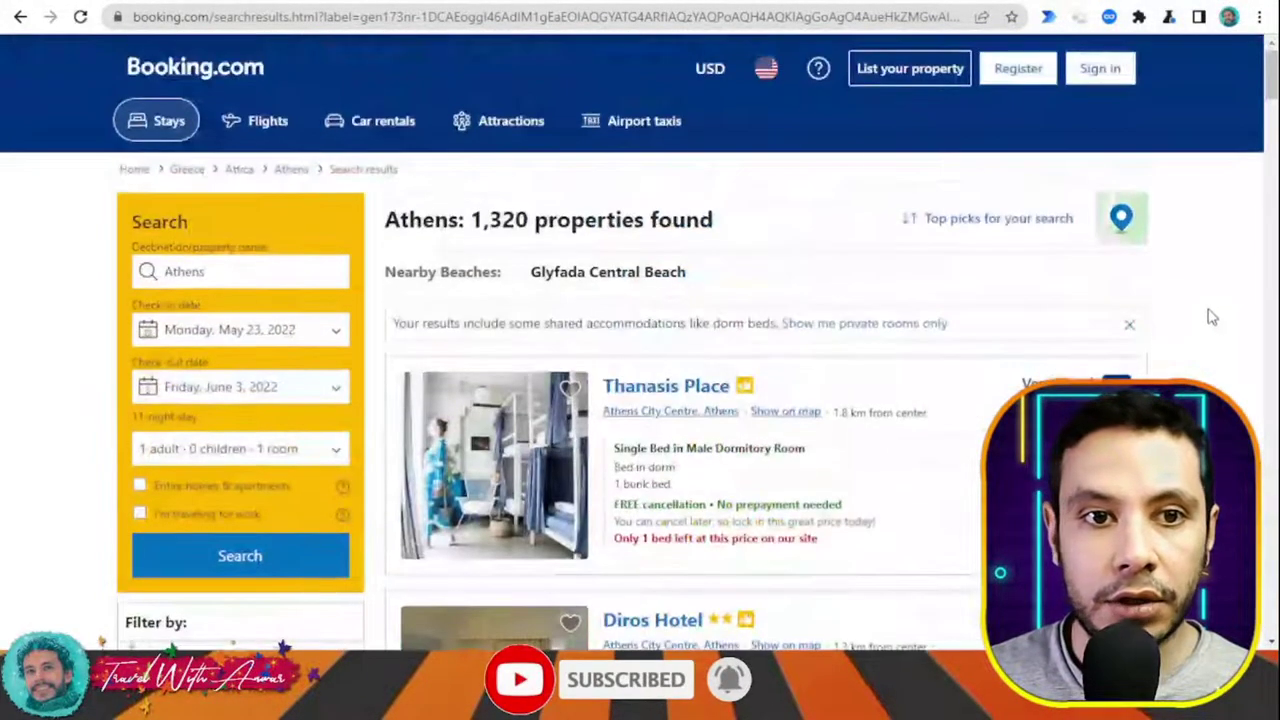
scroll(1208, 316, "down", 1)
scroll(1128, 292, "down", 1)
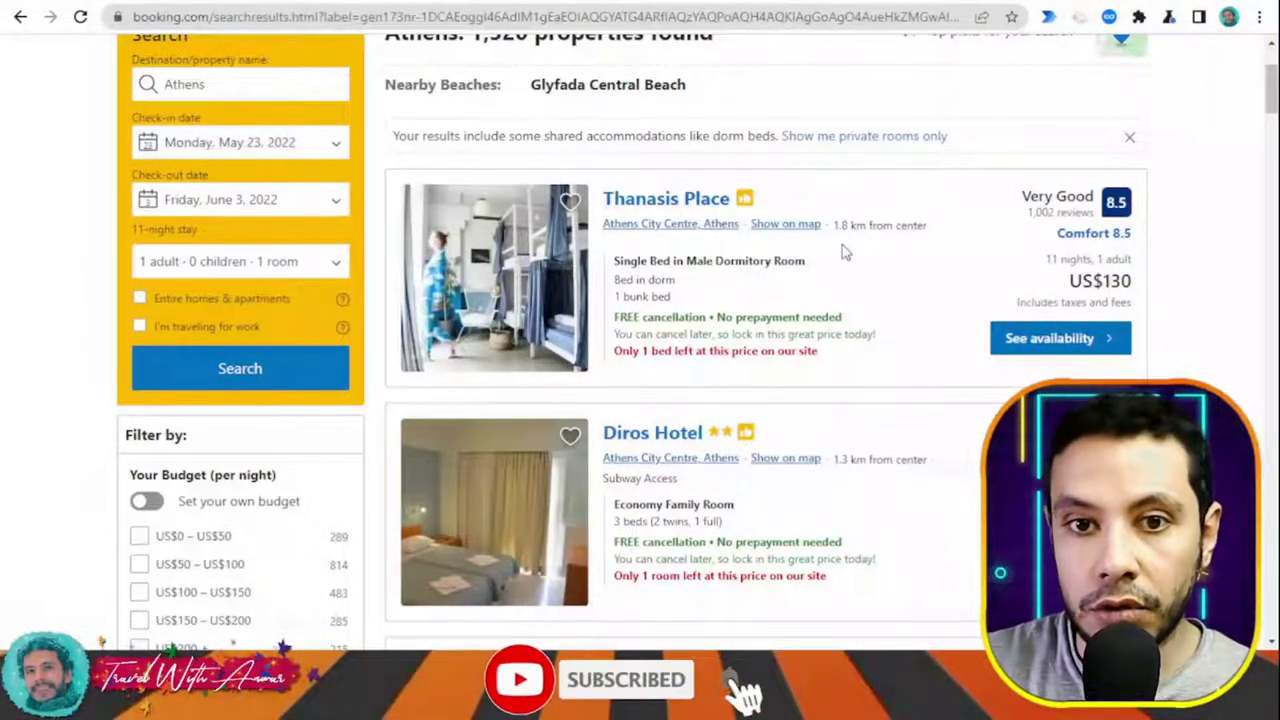
mouse_move(884, 222)
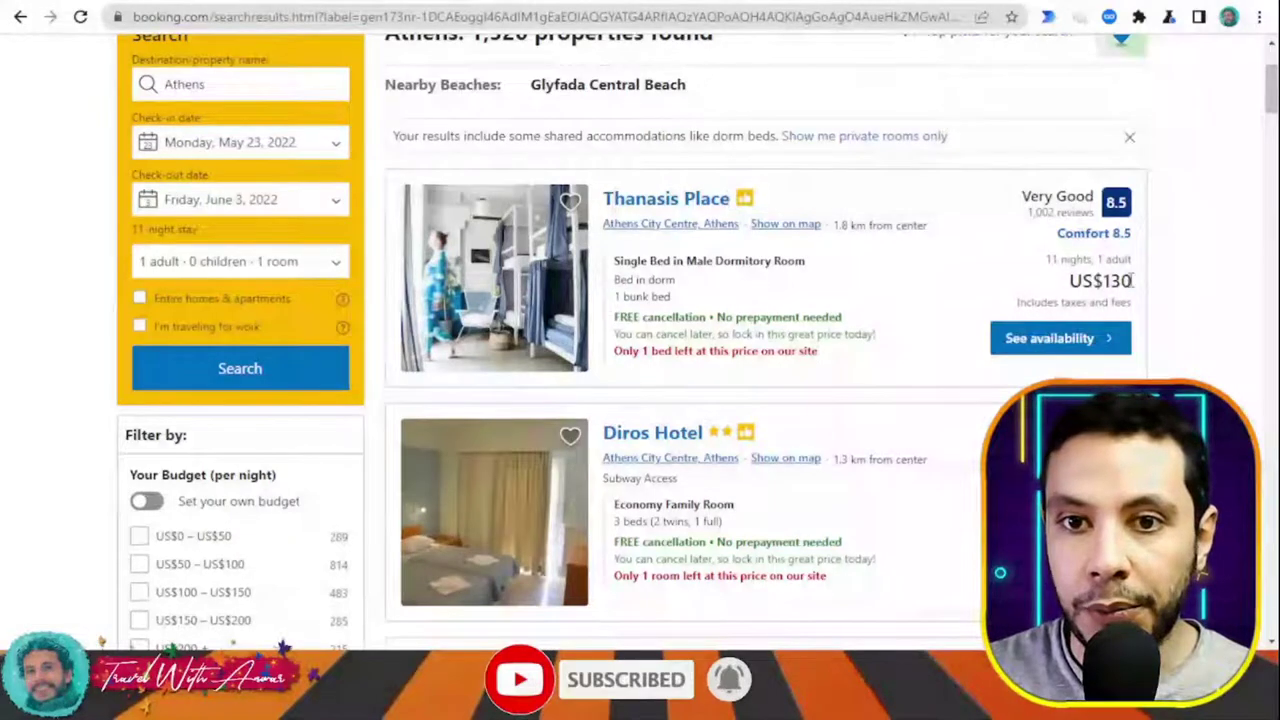
left_click_drag(1045, 260, 1062, 261)
left_click(1068, 263)
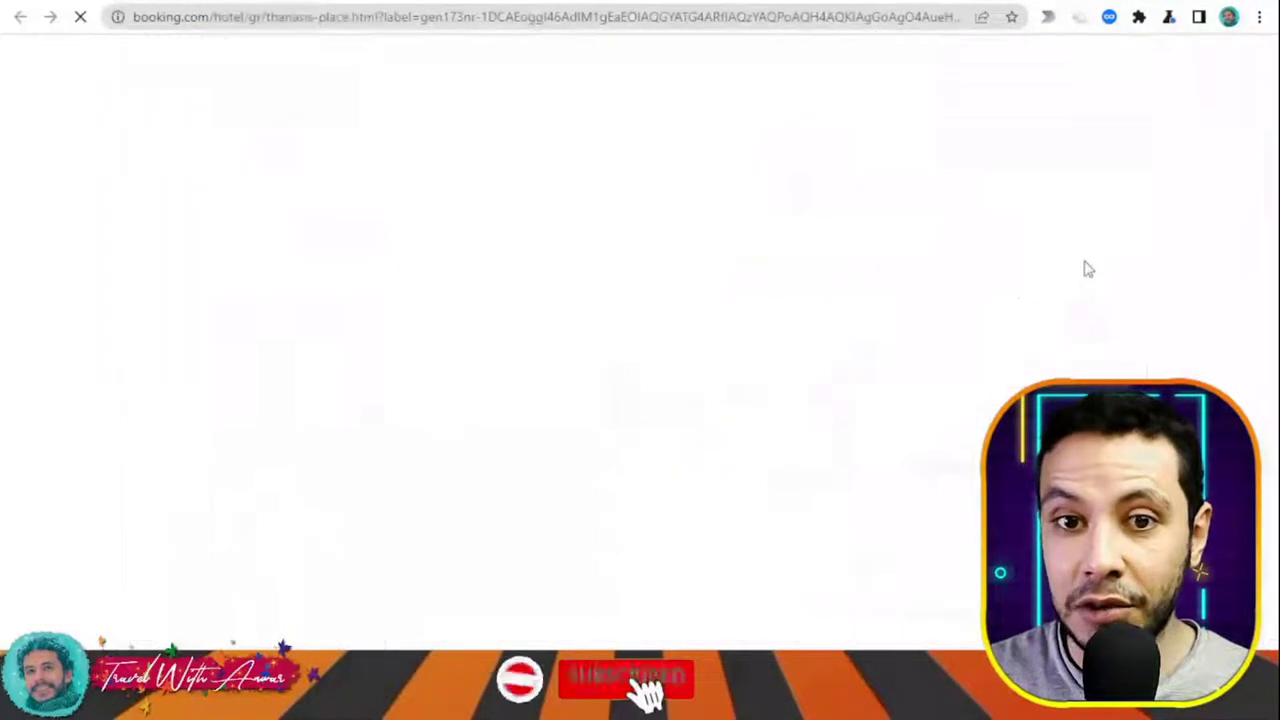
key("alt+Left")
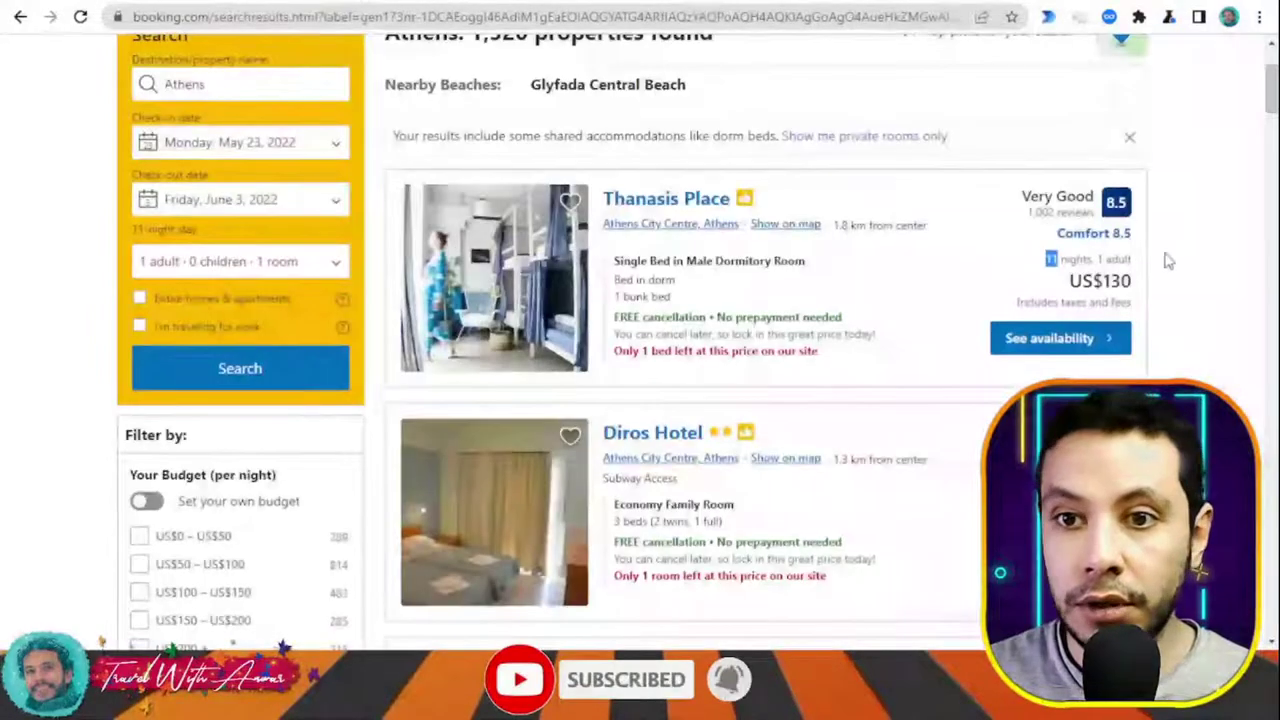
scroll(1227, 222, "down", 4)
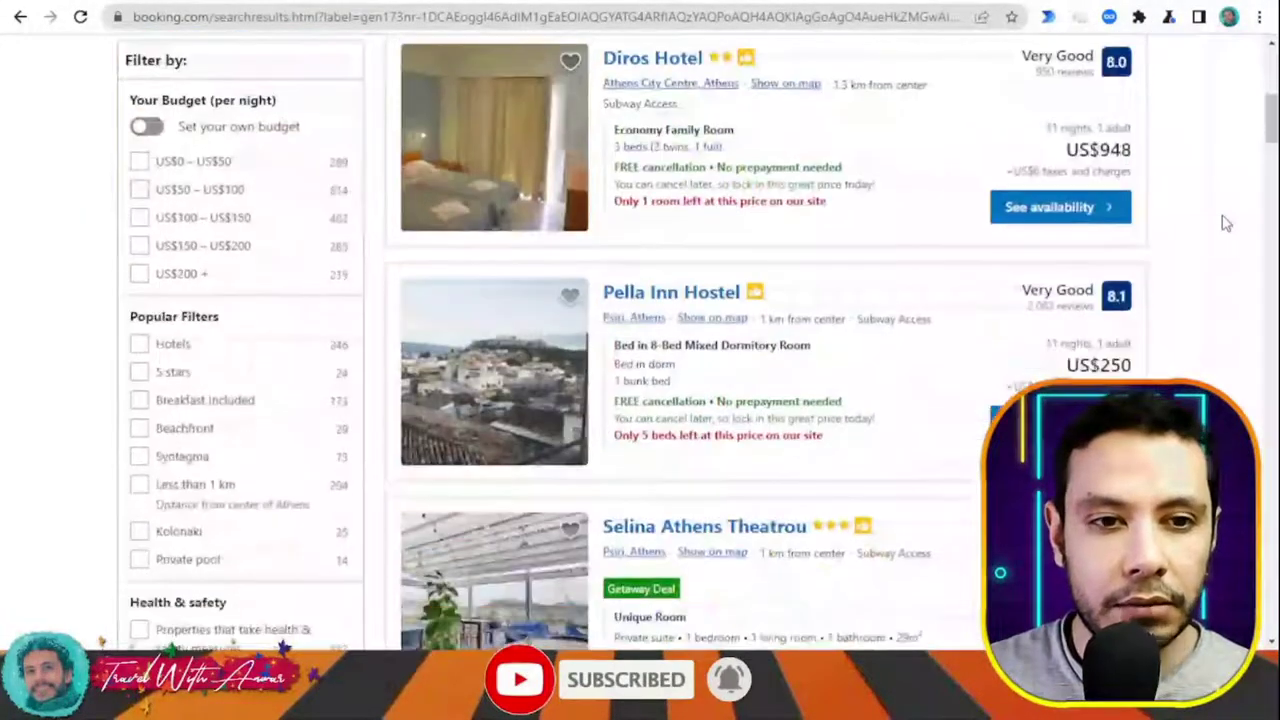
scroll(1227, 222, "up", 5)
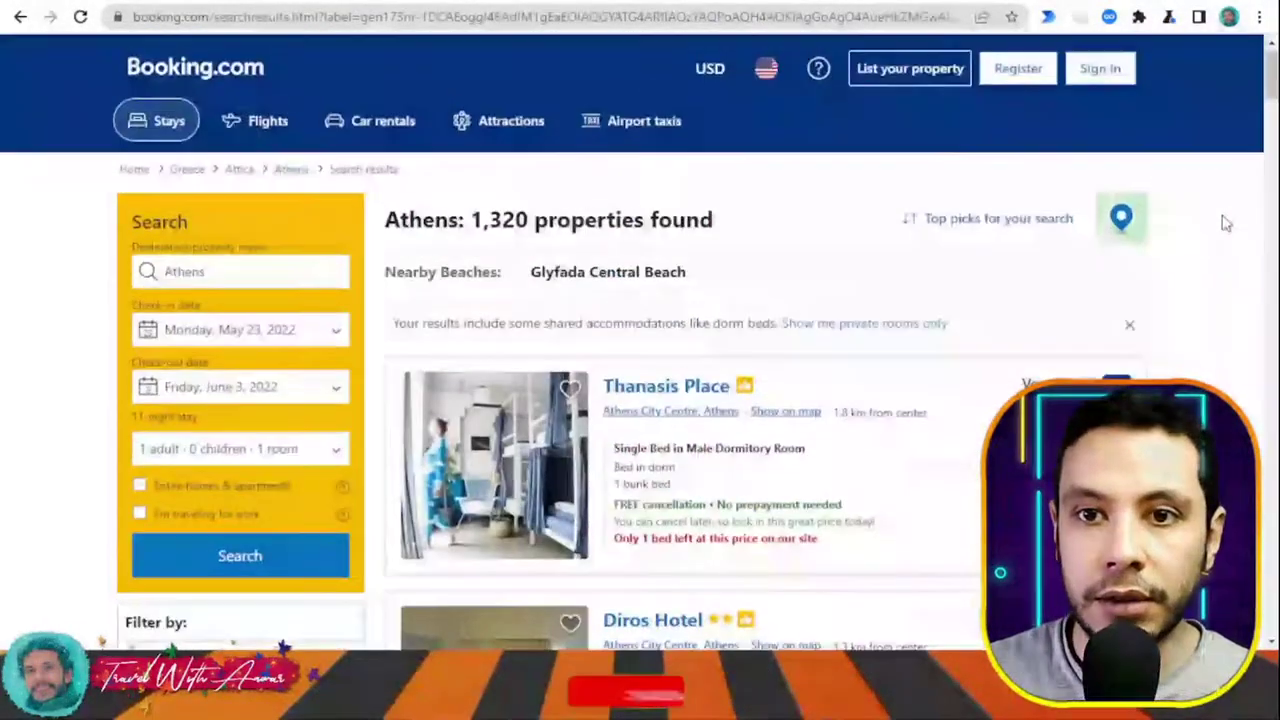
left_click(960, 222)
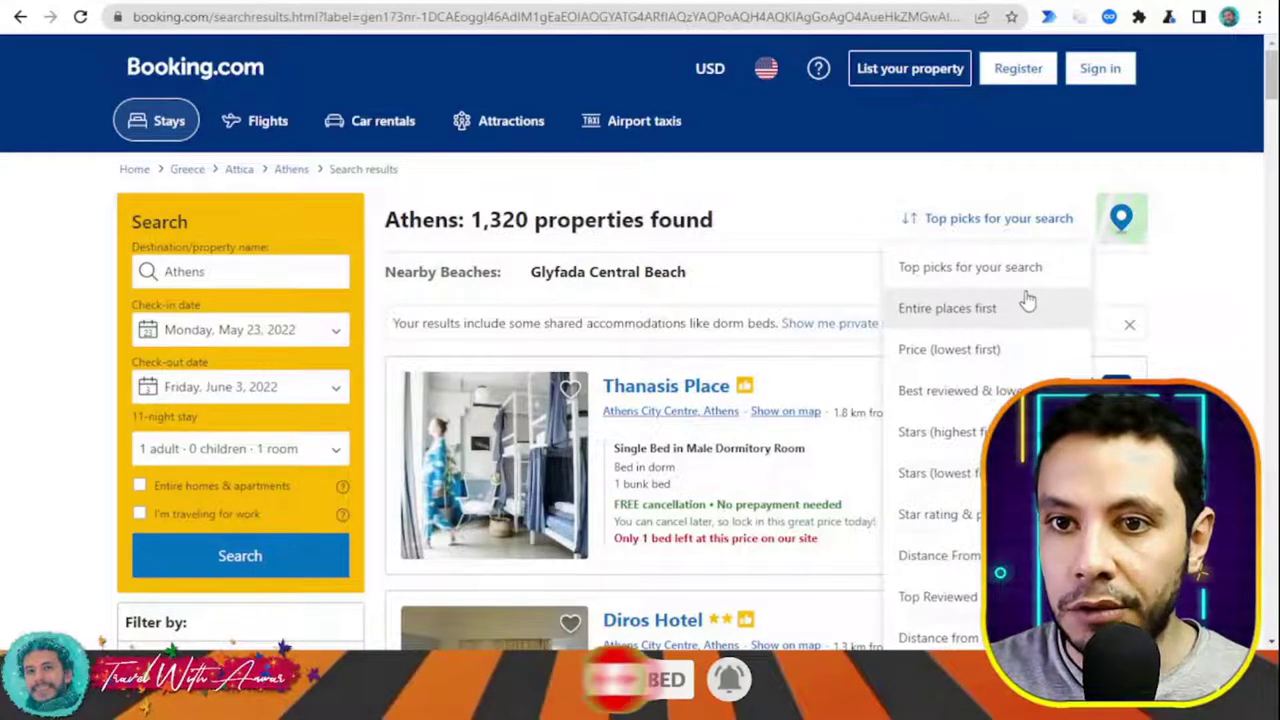
scroll(940, 385, "down", 1)
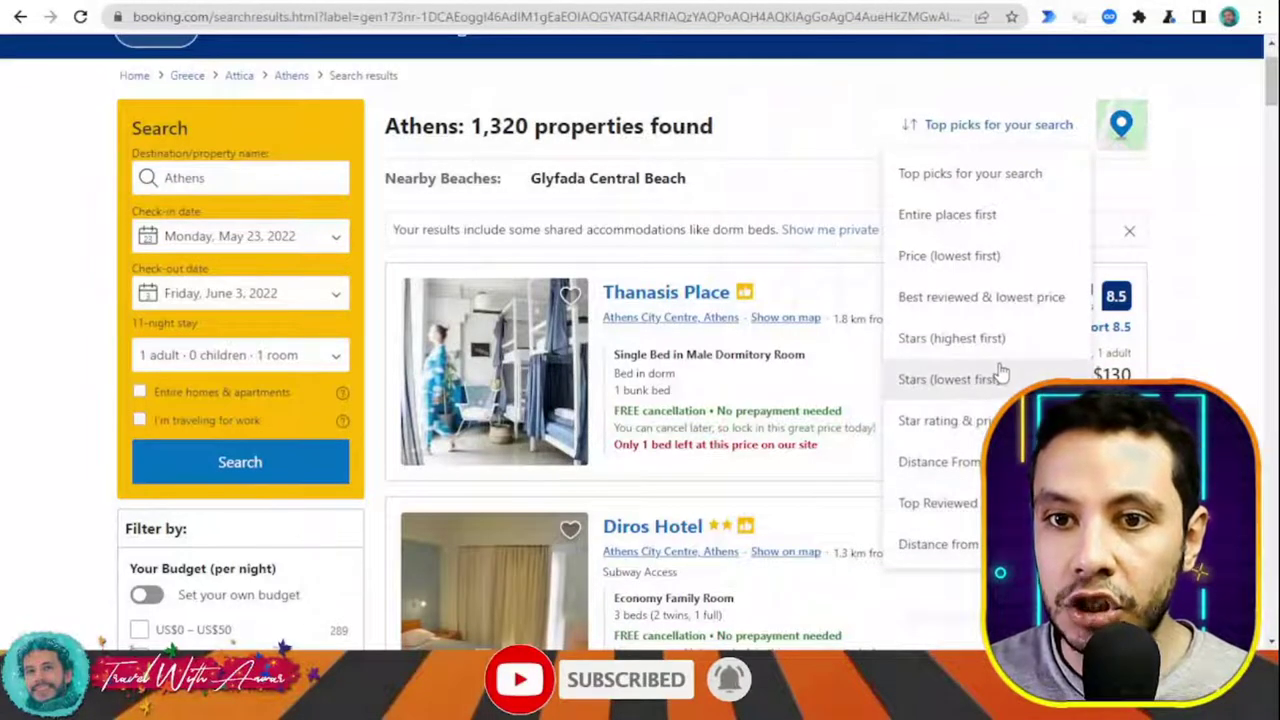
left_click(960, 258)
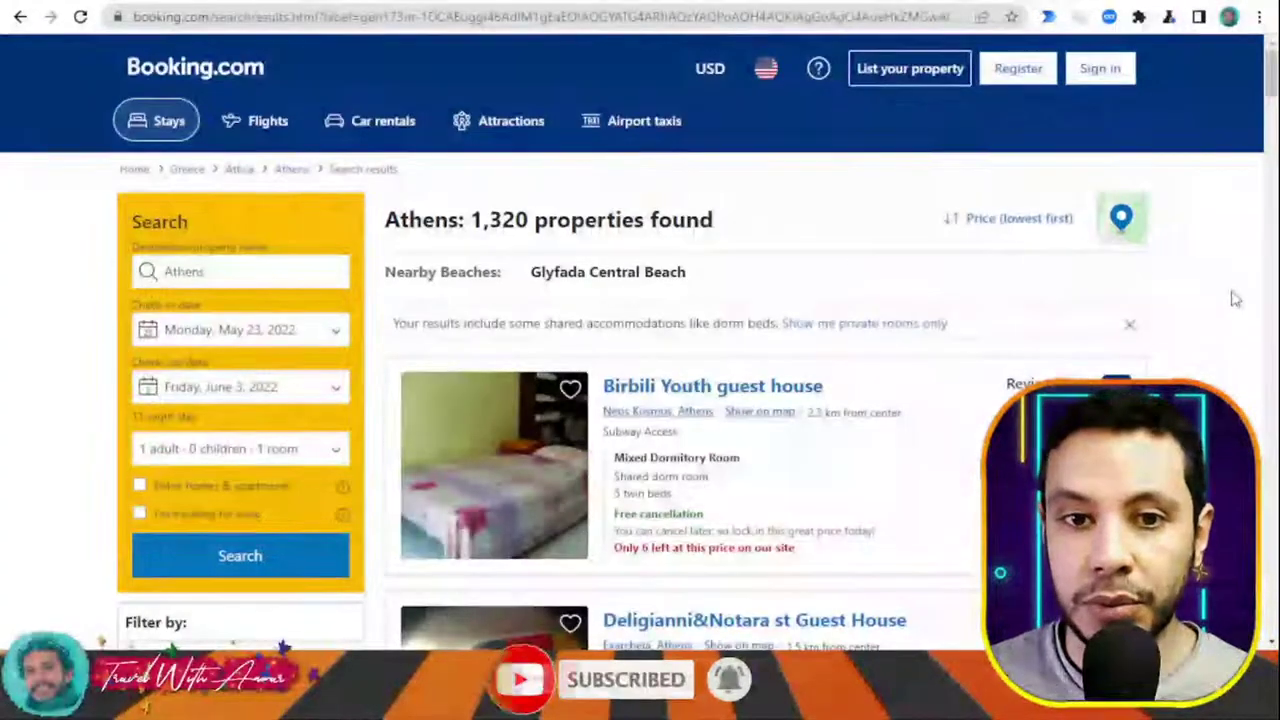
scroll(1235, 299, "down", 2)
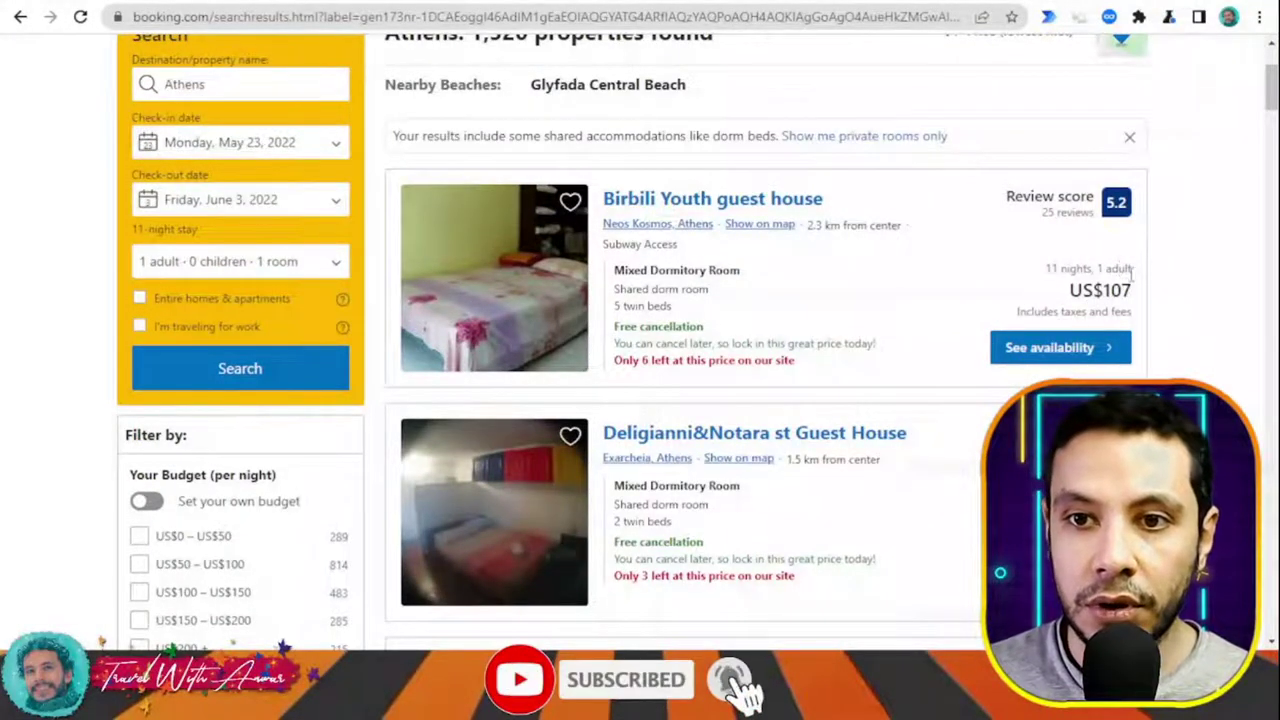
scroll(1137, 285, "down", 1)
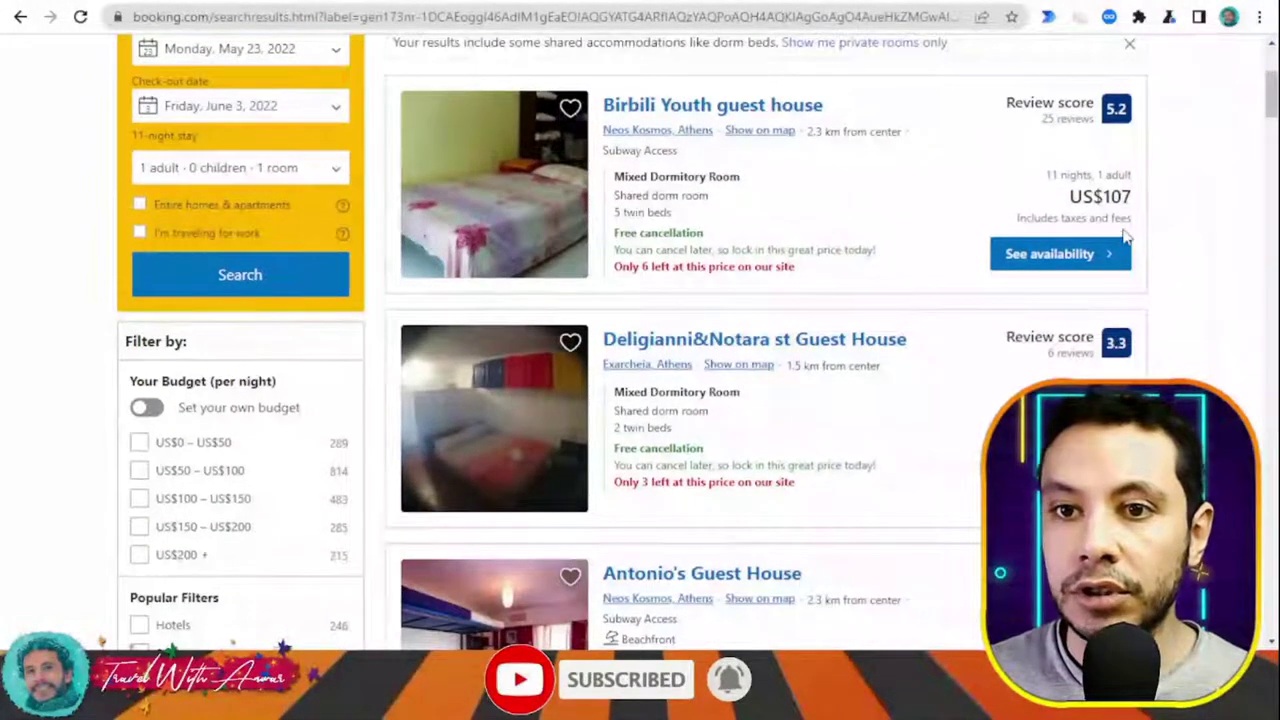
scroll(1171, 209, "down", 2)
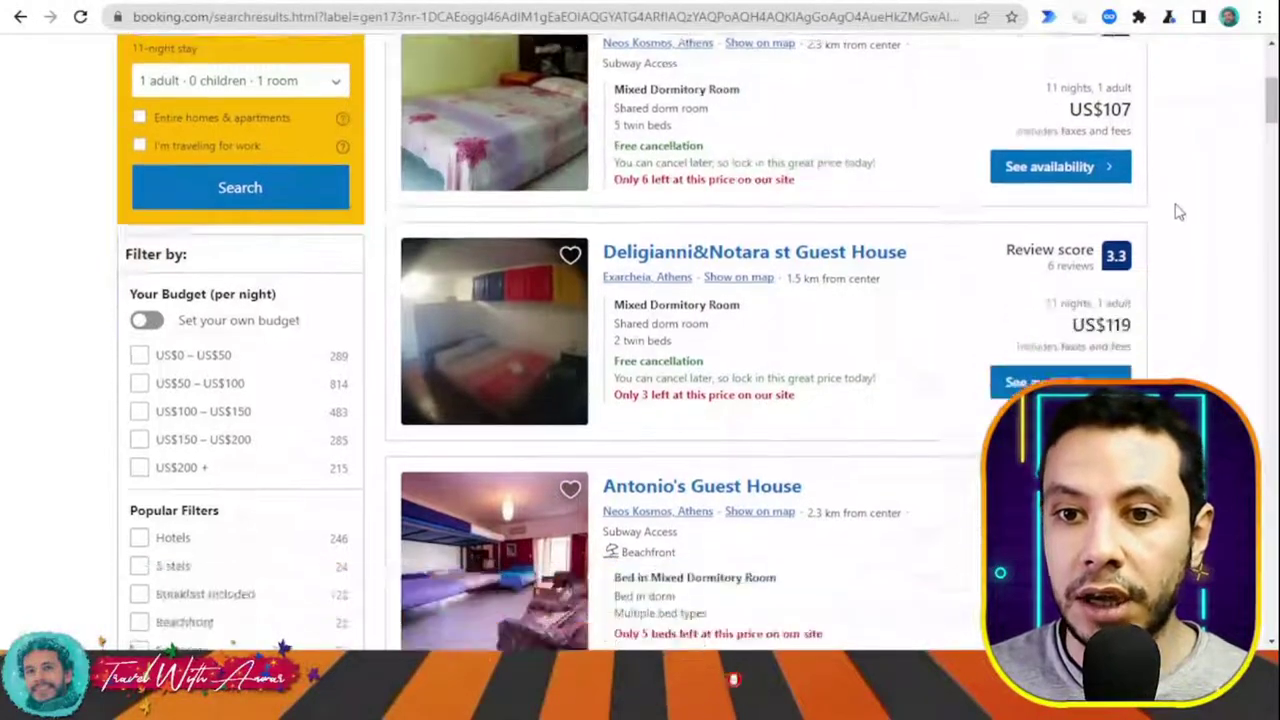
scroll(1003, 334, "down", 3)
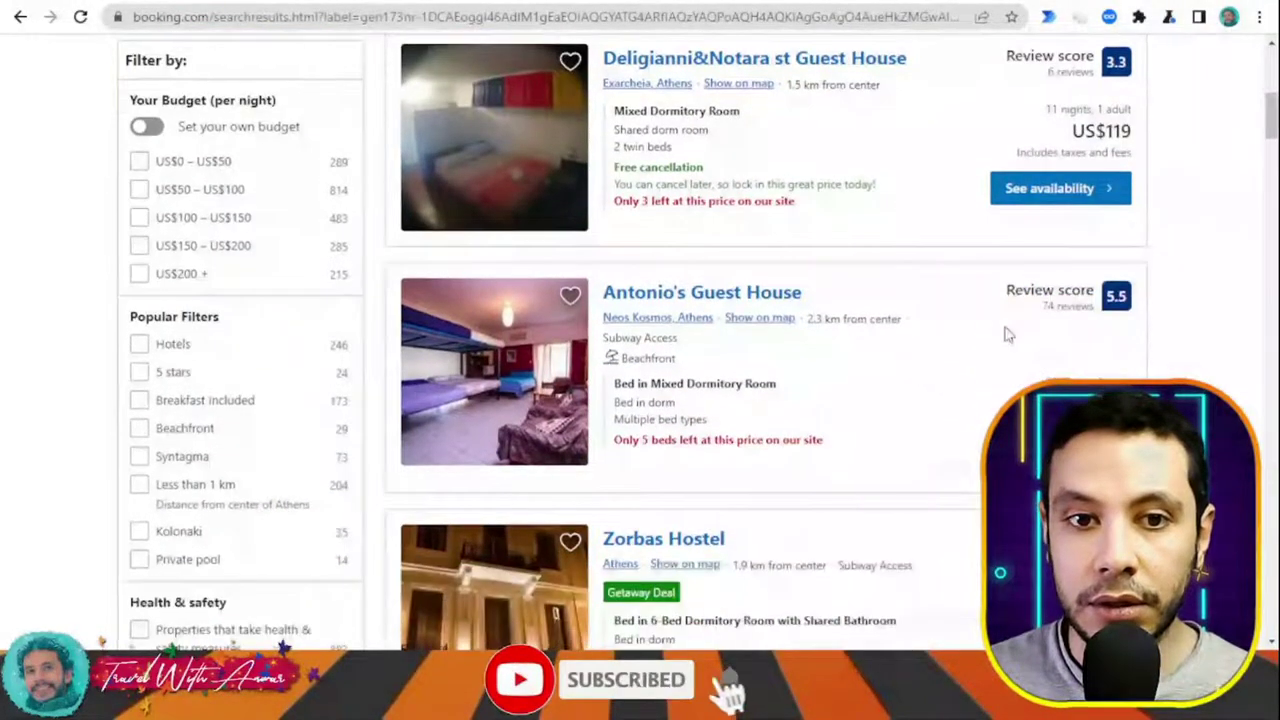
scroll(1155, 320, "down", 1)
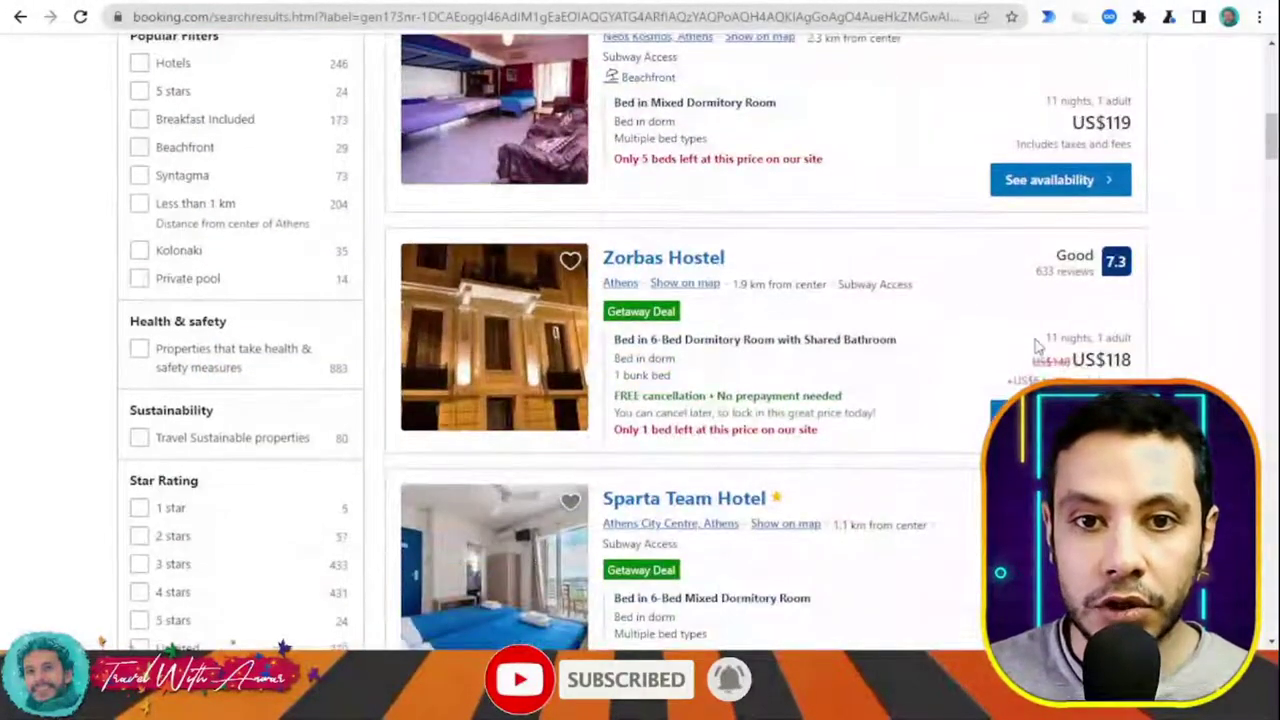
scroll(1040, 345, "down", 2)
scroll(1108, 150, "down", 3)
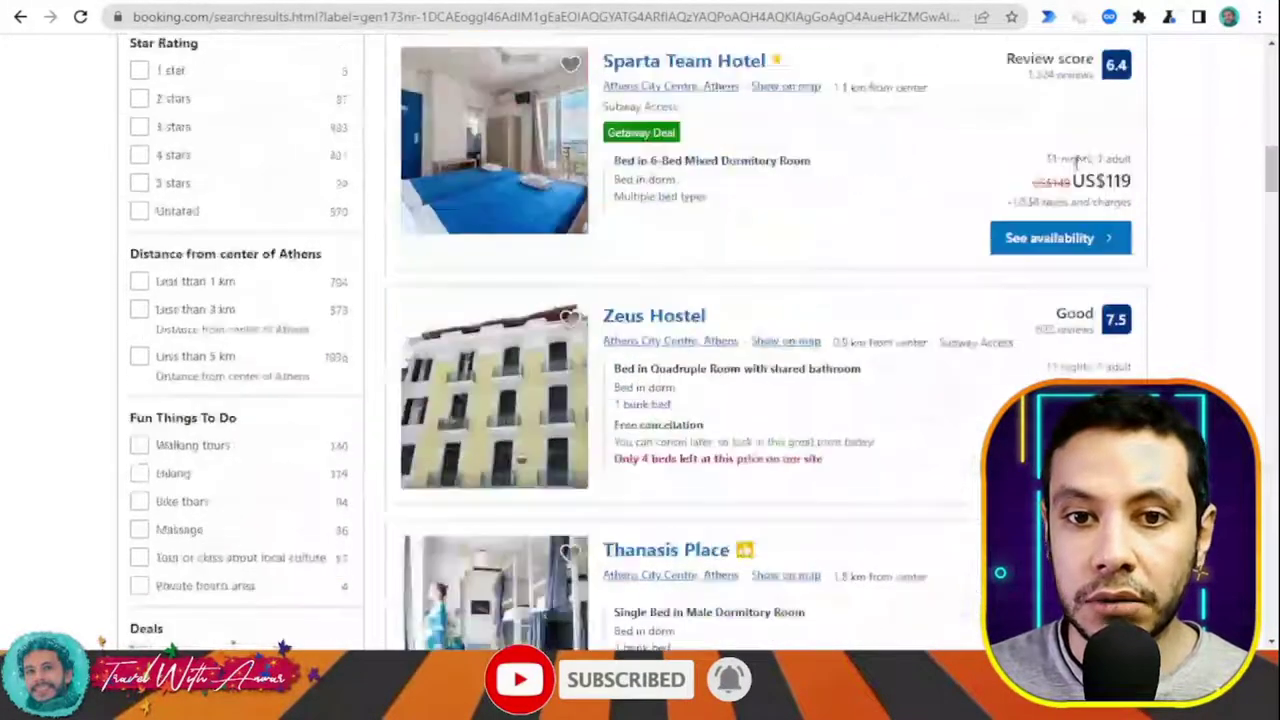
scroll(1205, 253, "up", 1)
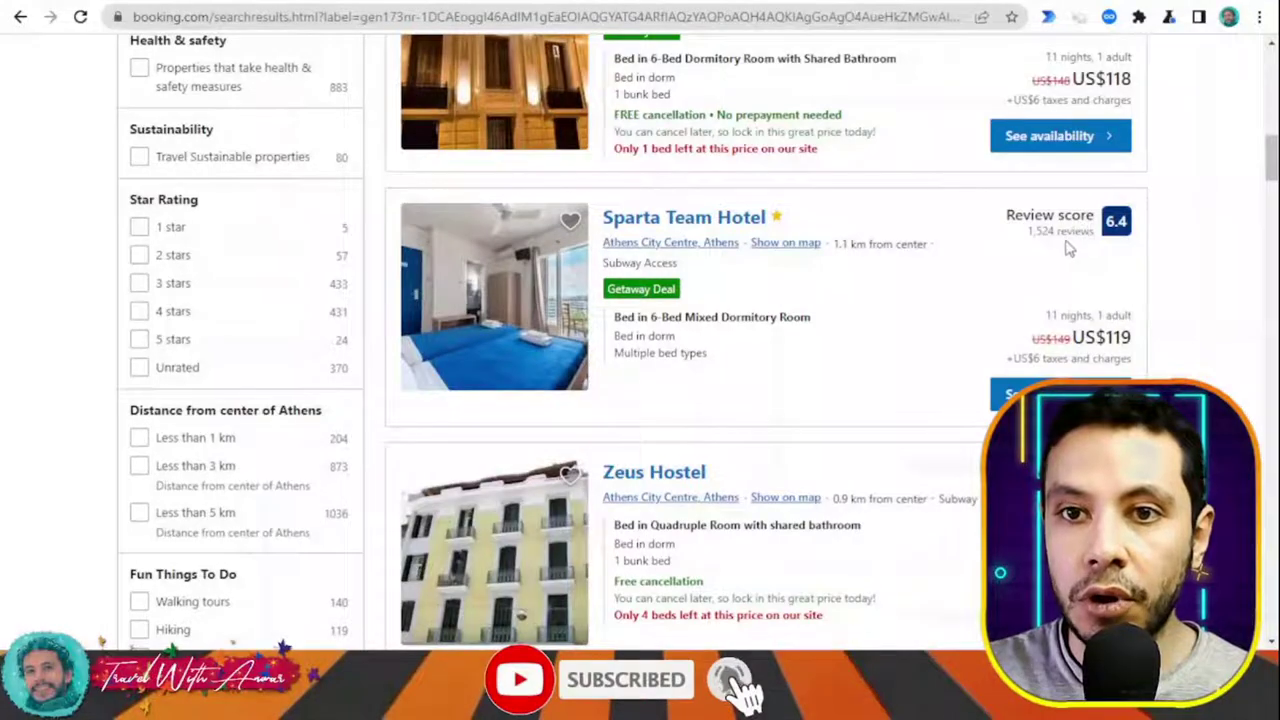
scroll(1100, 240, "up", 3)
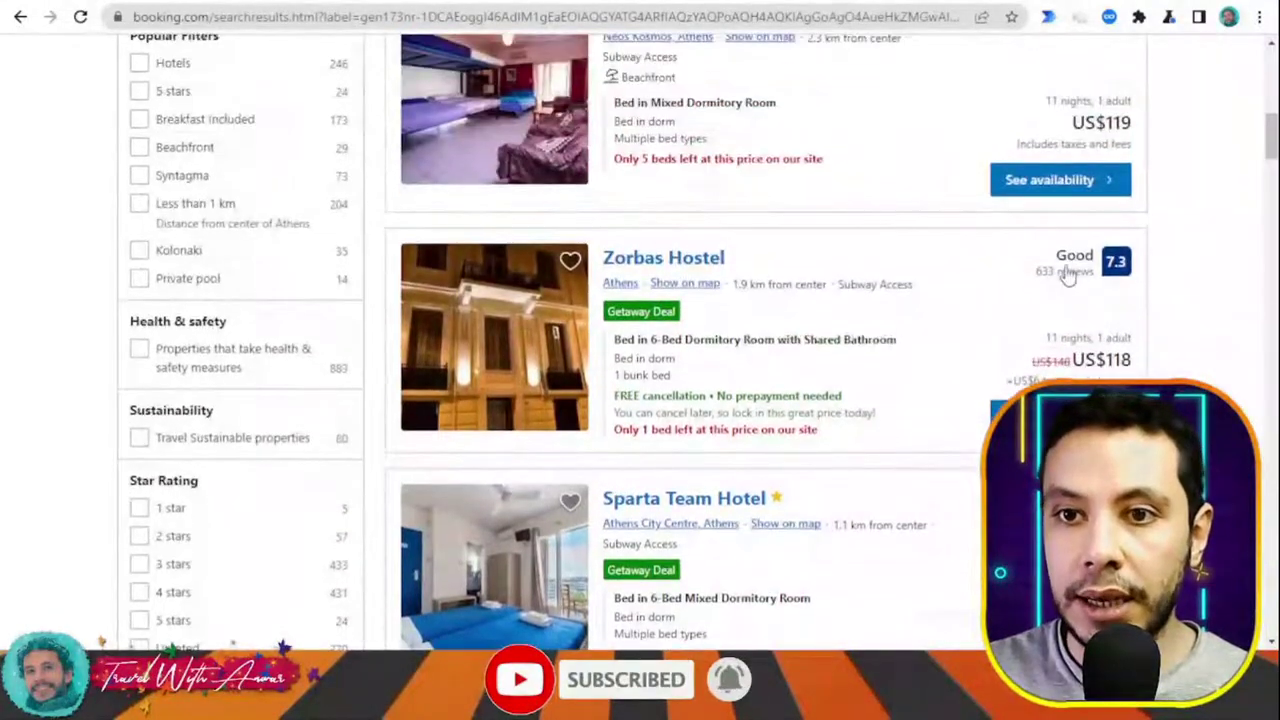
scroll(1169, 289, "up", 2)
scroll(1171, 291, "up", 3)
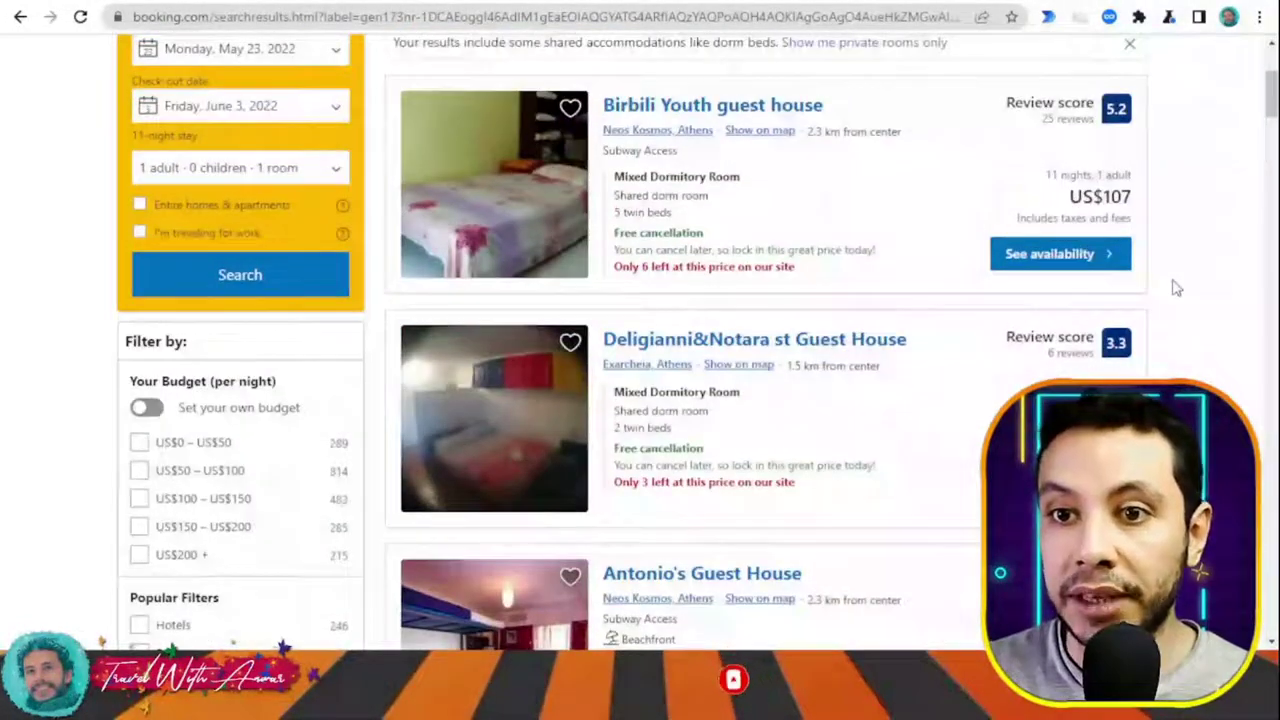
scroll(1173, 287, "up", 2)
scroll(1176, 285, "down", 9)
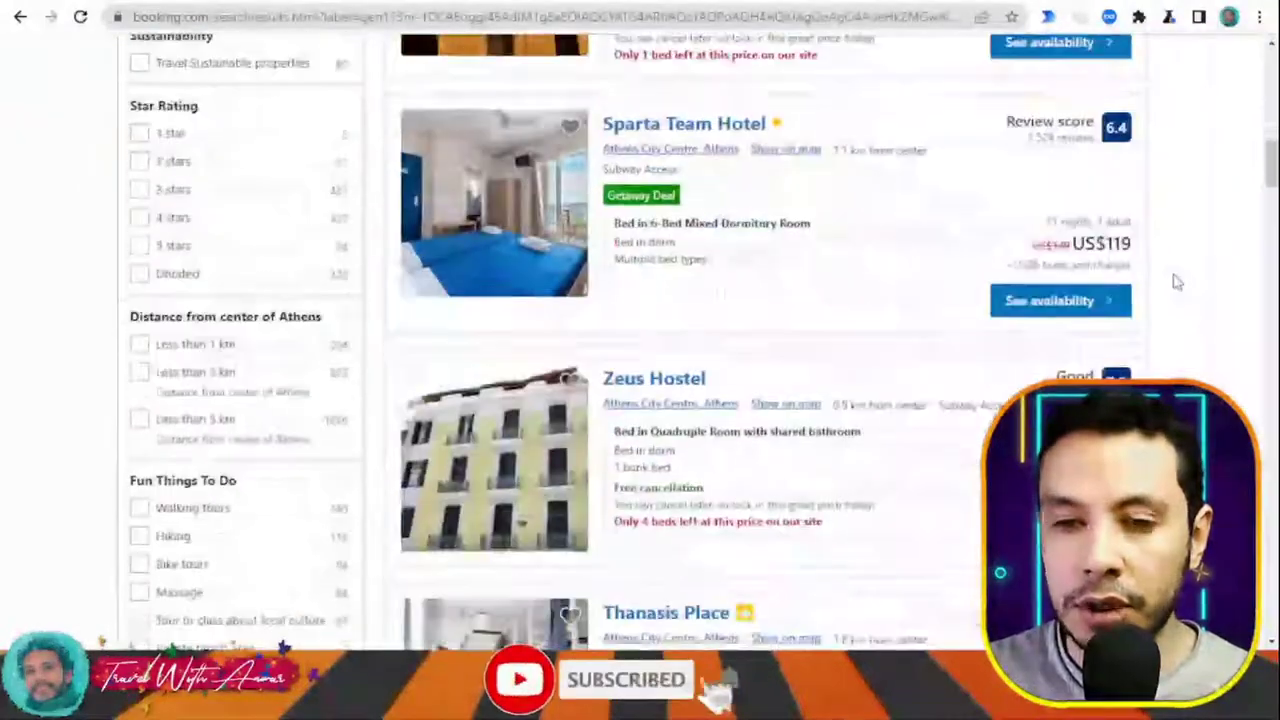
scroll(1171, 277, "down", 4)
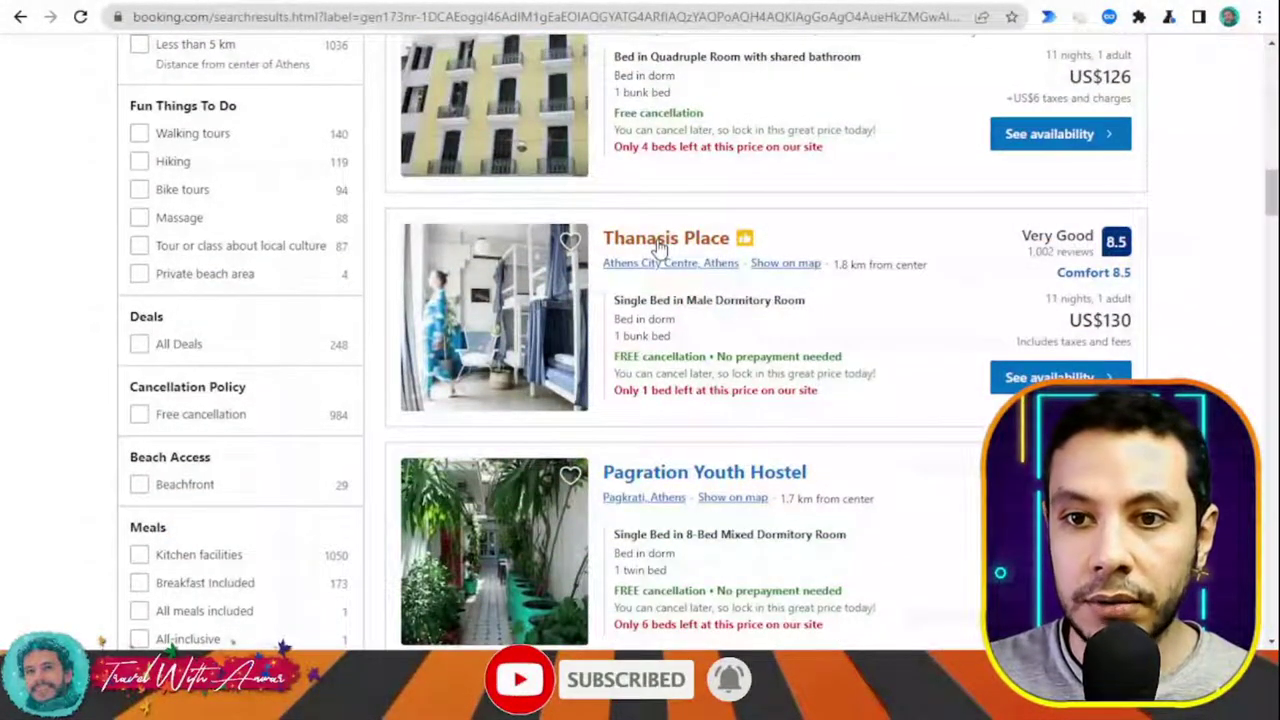
scroll(1157, 314, "down", 1)
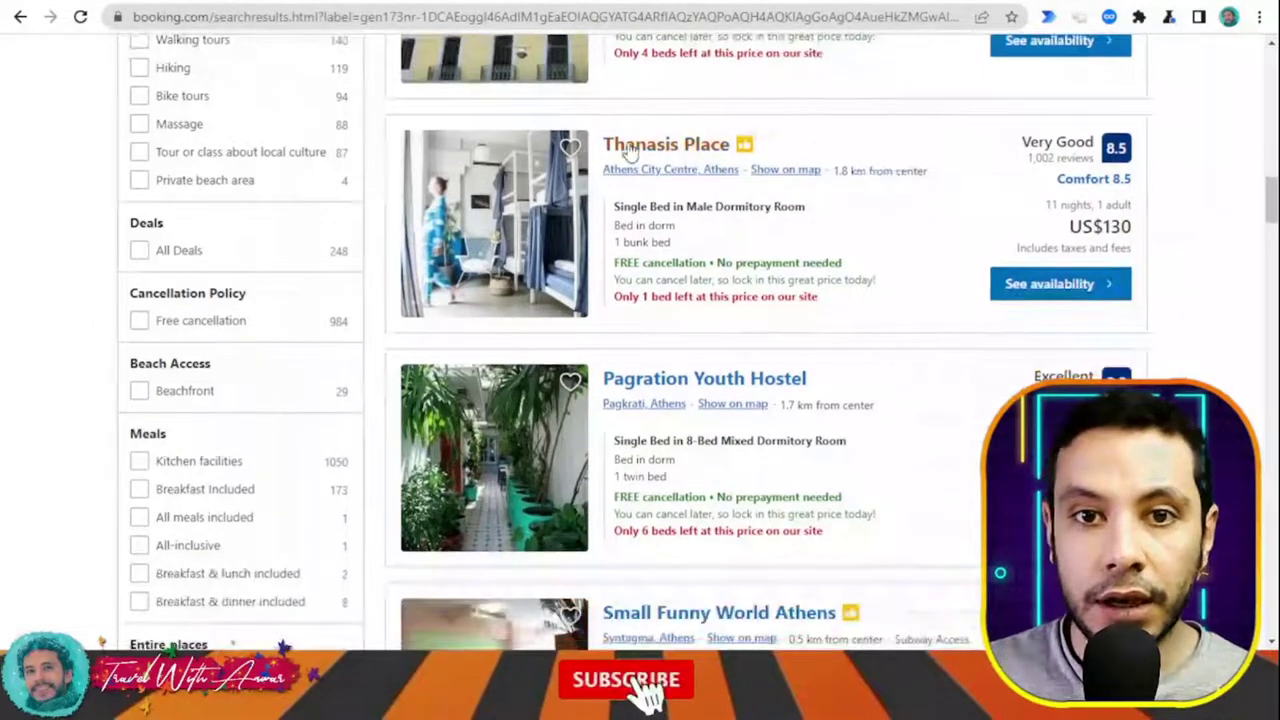
Step: Open Thanasis Place and find its male dormitory bed rates of US$130 or US$190 with breakfast
left_click(657, 155)
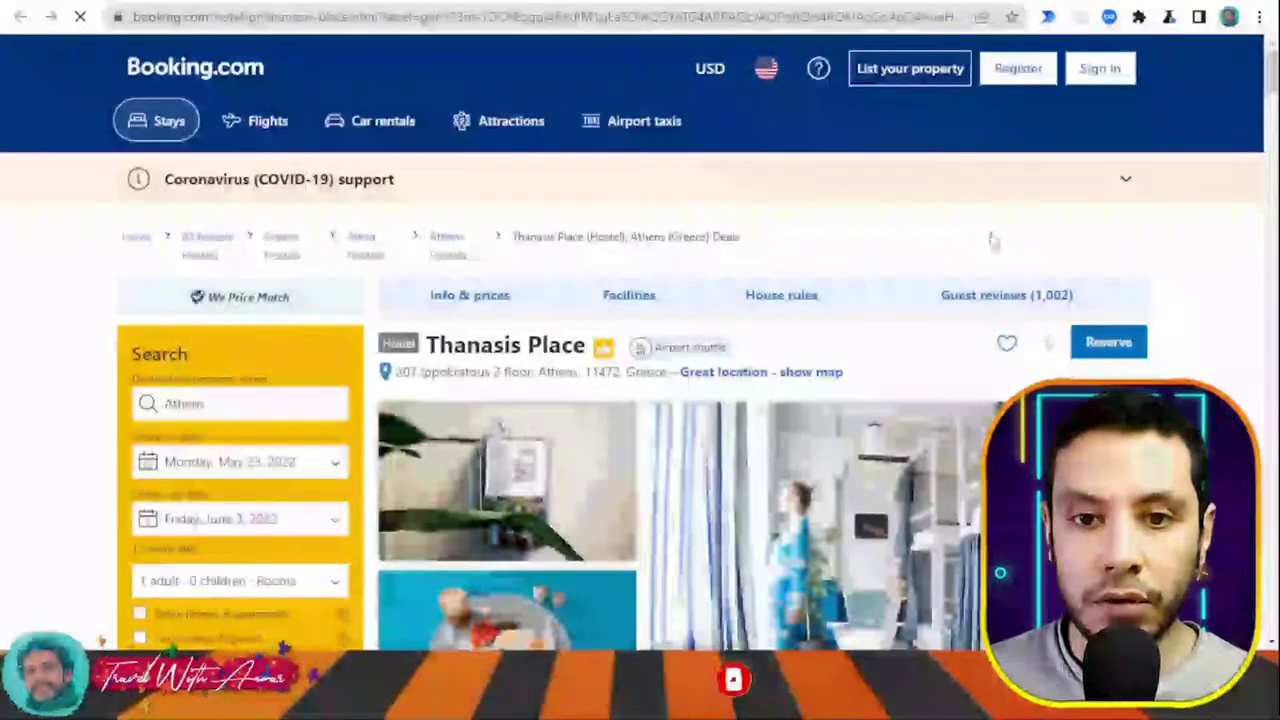
scroll(1210, 238, "down", 2)
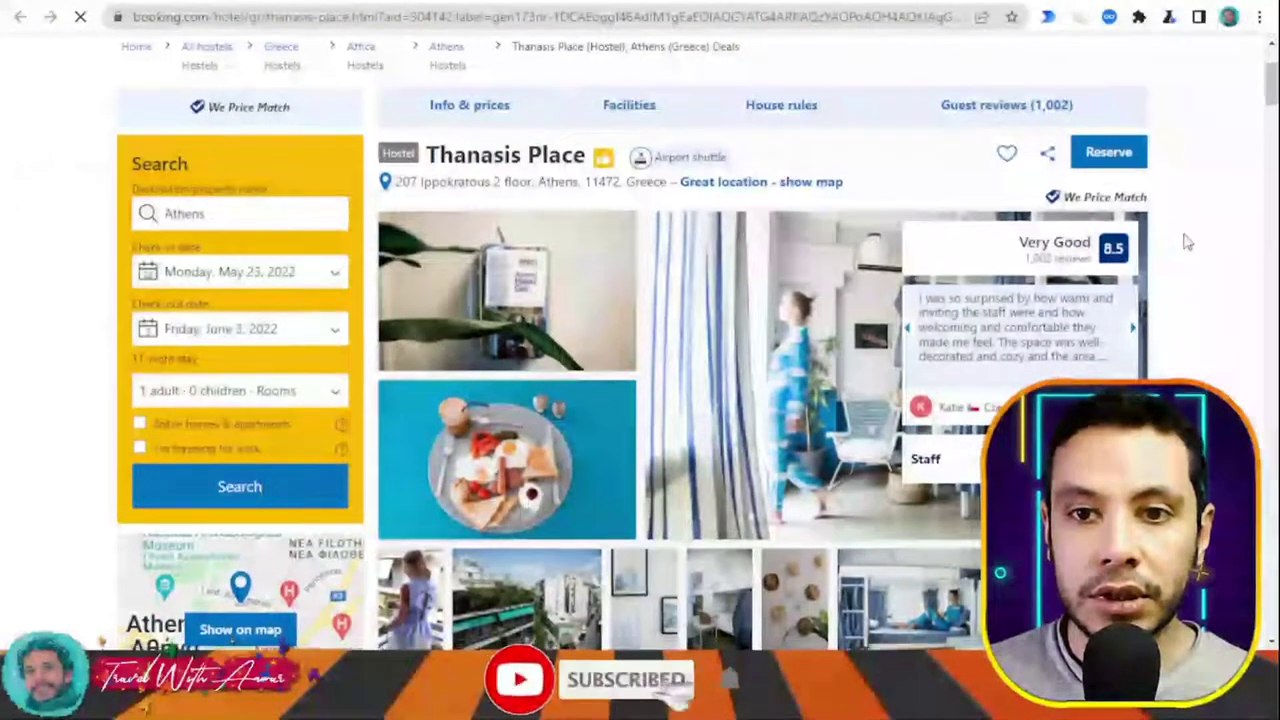
scroll(1183, 240, "down", 2)
scroll(560, 228, "up", 2)
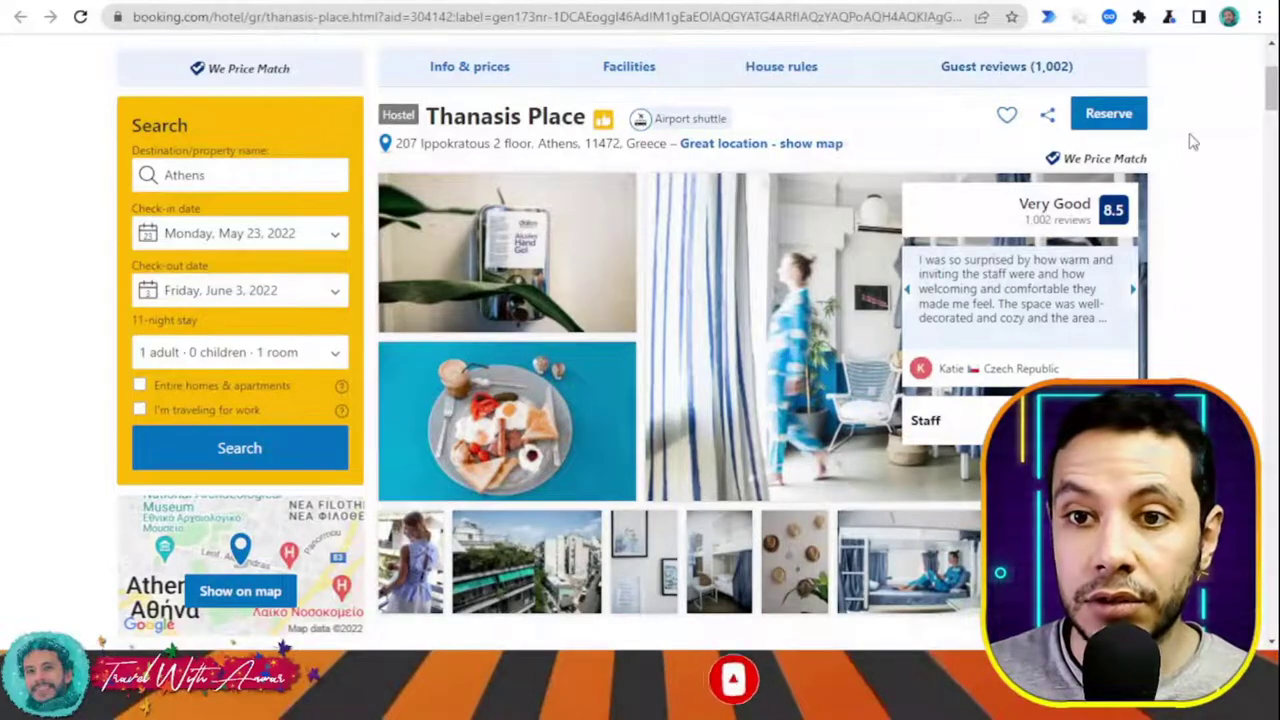
scroll(1192, 138, "down", 3)
scroll(1200, 146, "down", 3)
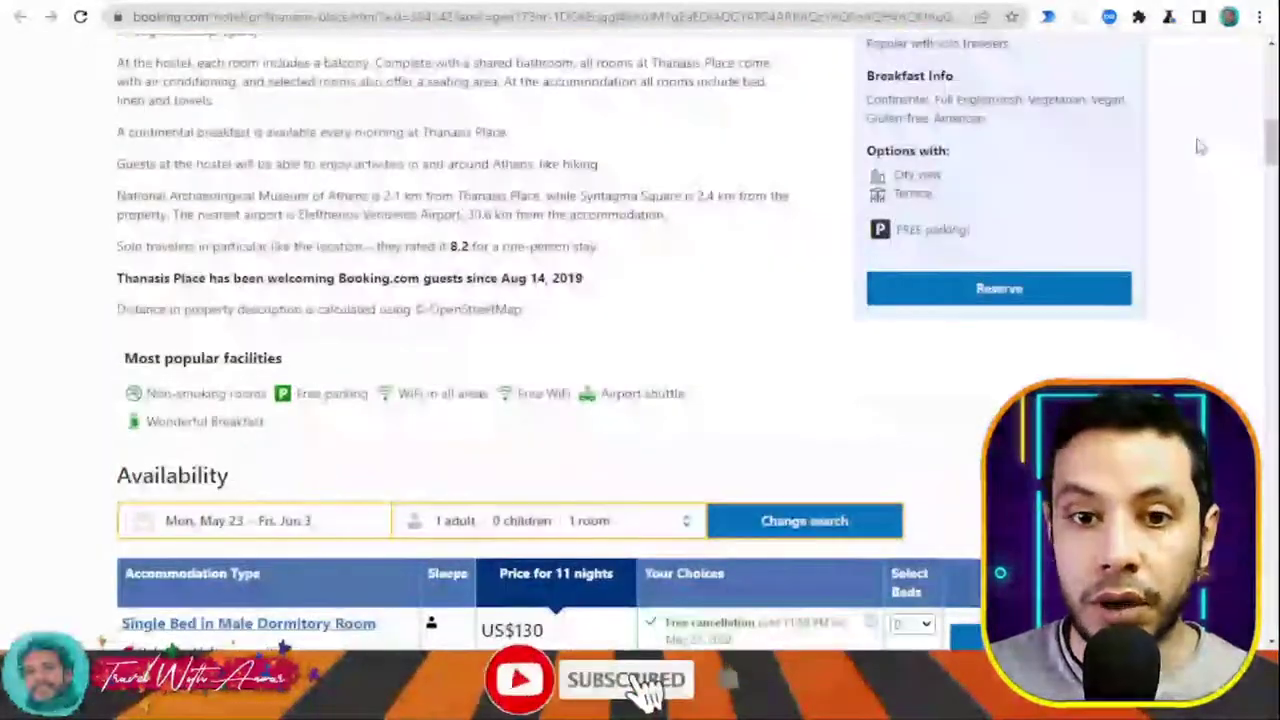
scroll(1200, 146, "down", 2)
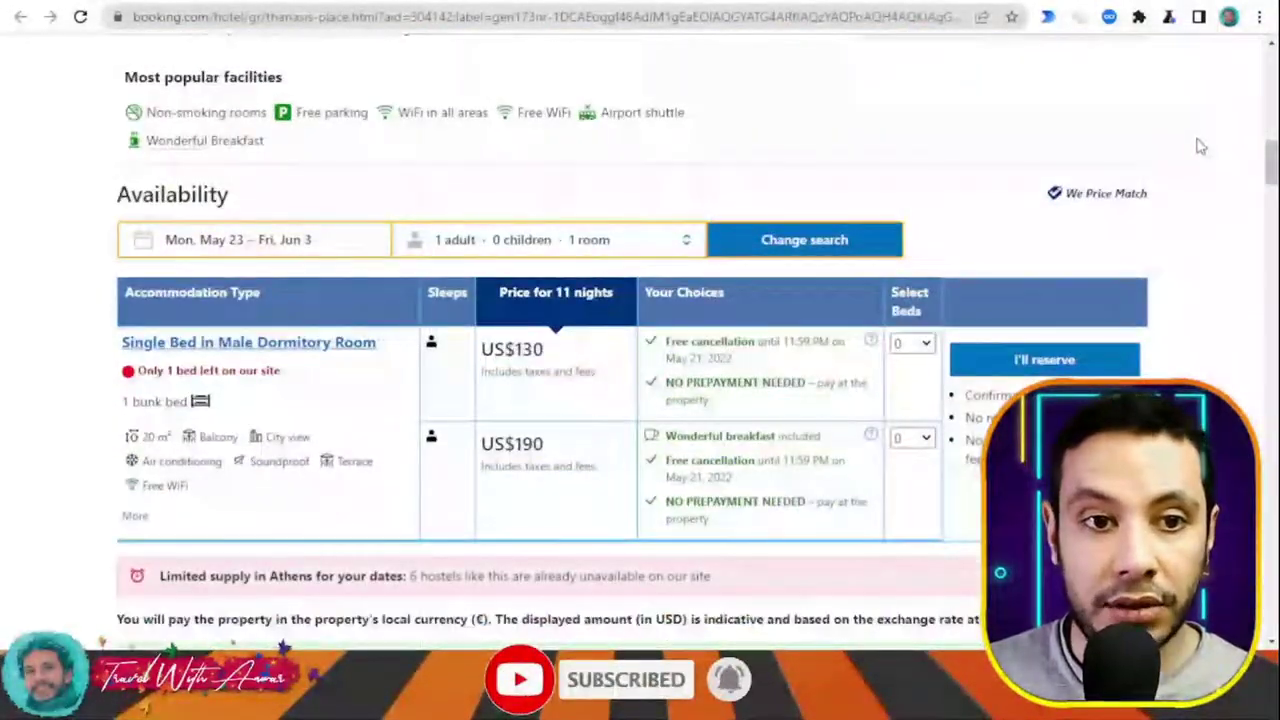
scroll(1200, 146, "down", 2)
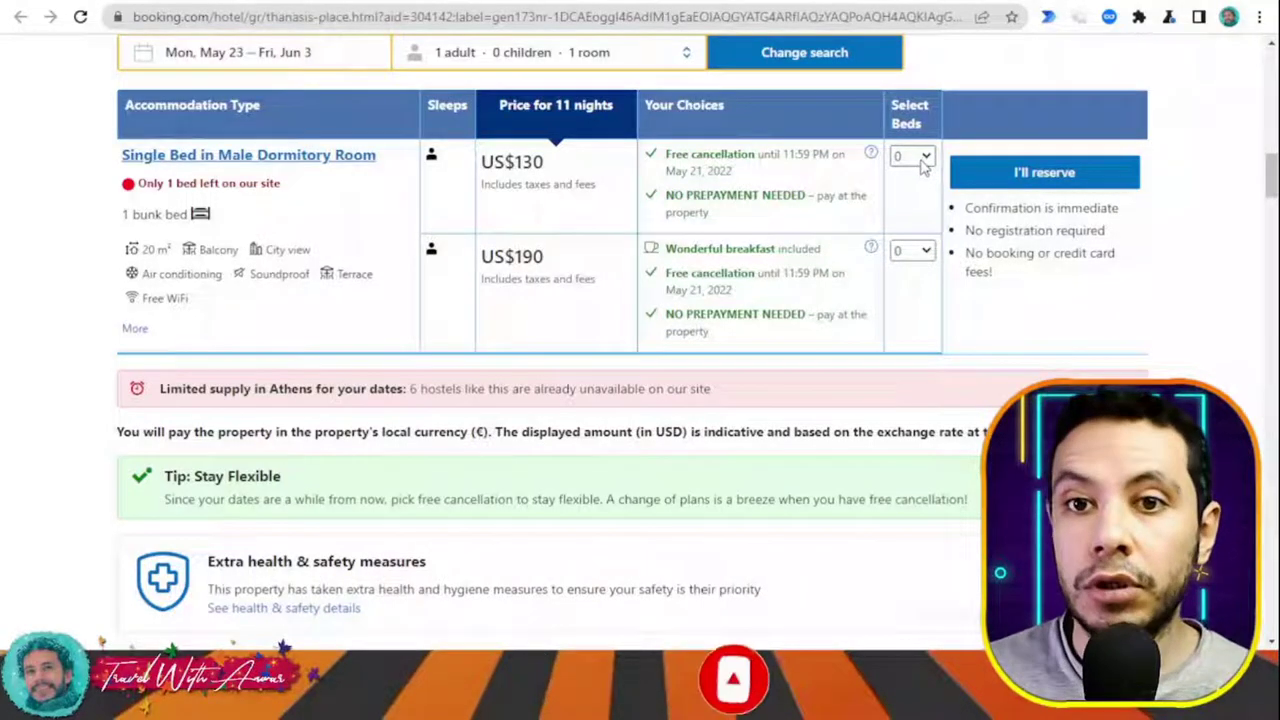
Step: Choose 1 bed in the Single Bed in Male Dormitory Room at US$130 and reserve it
left_click(917, 209)
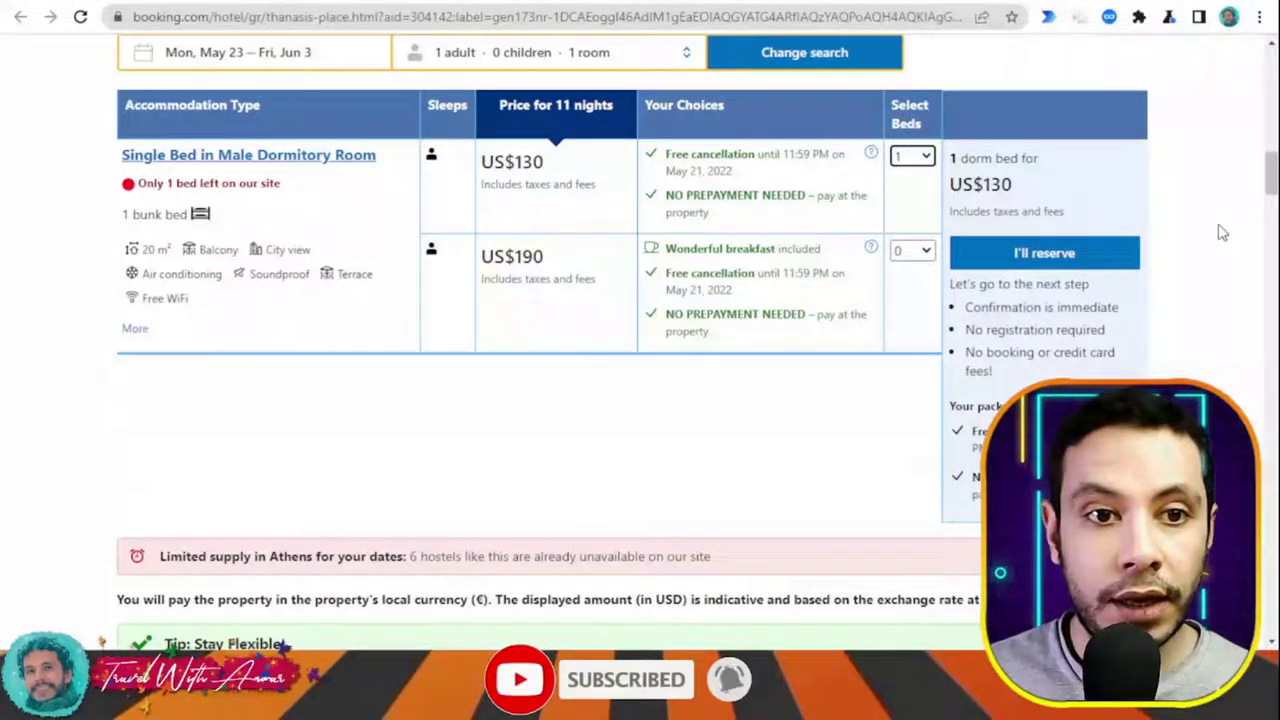
scroll(1220, 232, "down", 1)
scroll(230, 208, "up", 1)
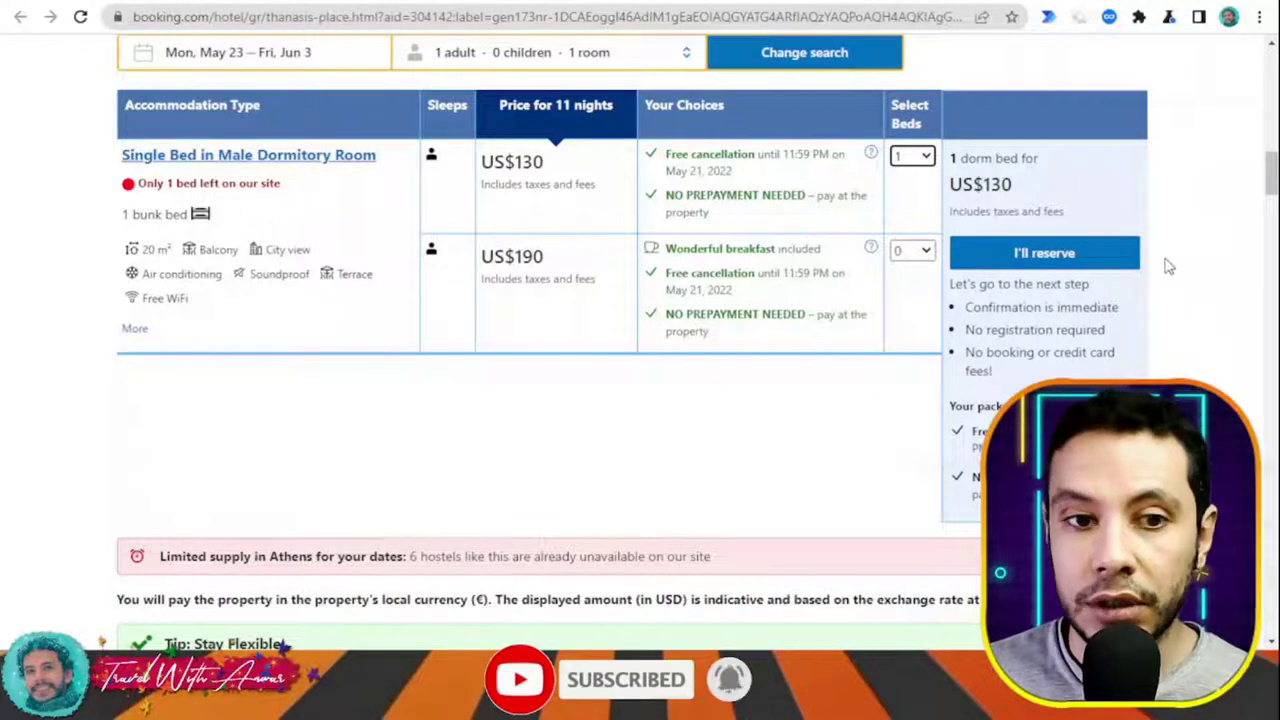
scroll(1165, 268, "down", 2)
scroll(1170, 272, "up", 2)
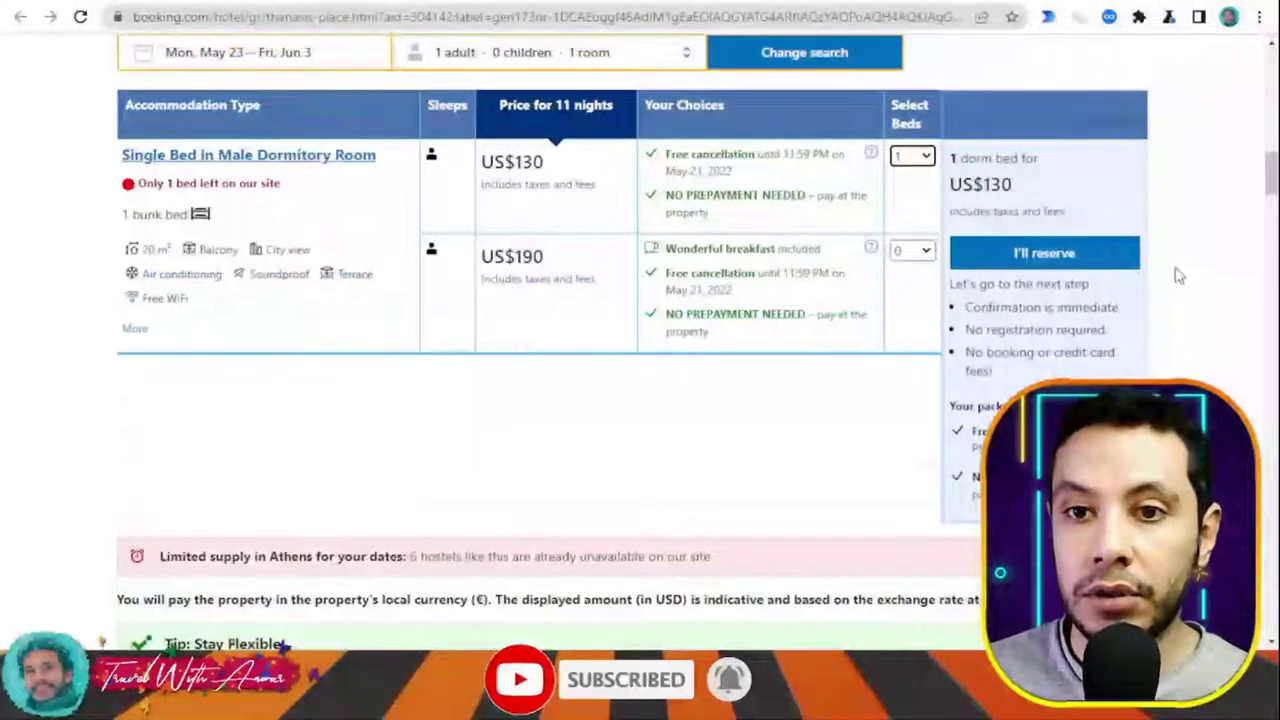
mouse_move(1065, 255)
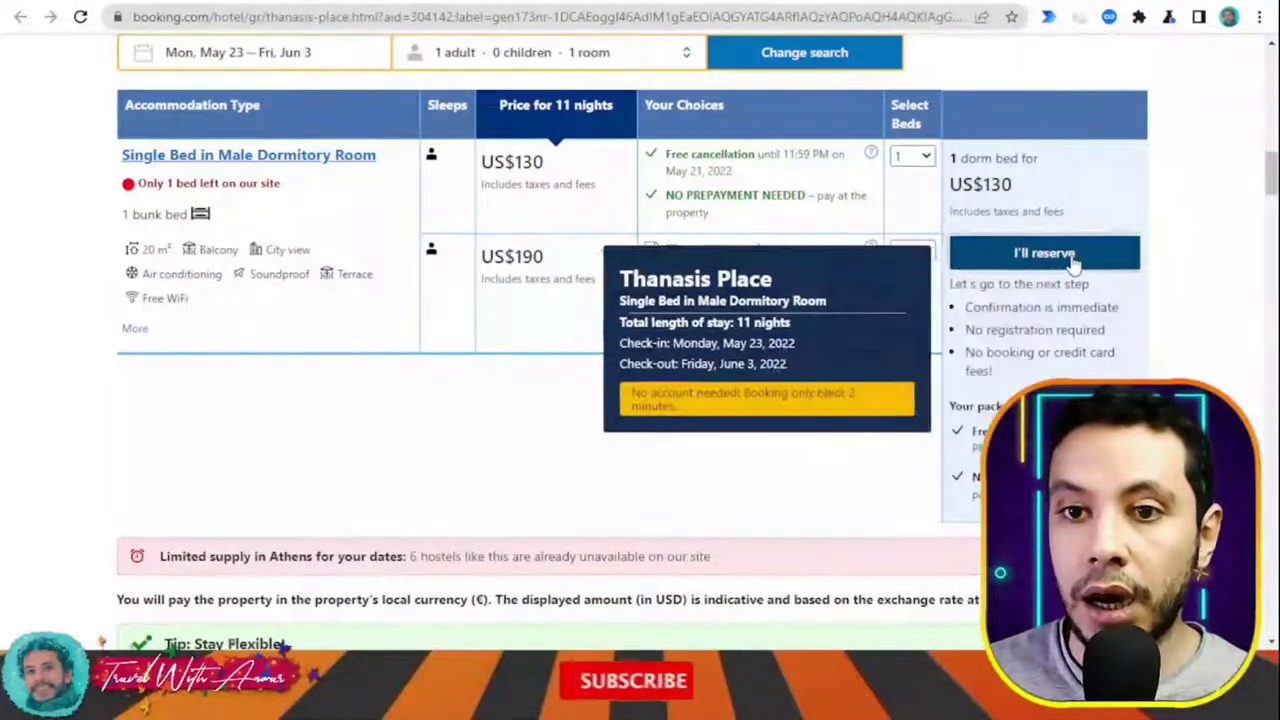
left_click(1072, 256)
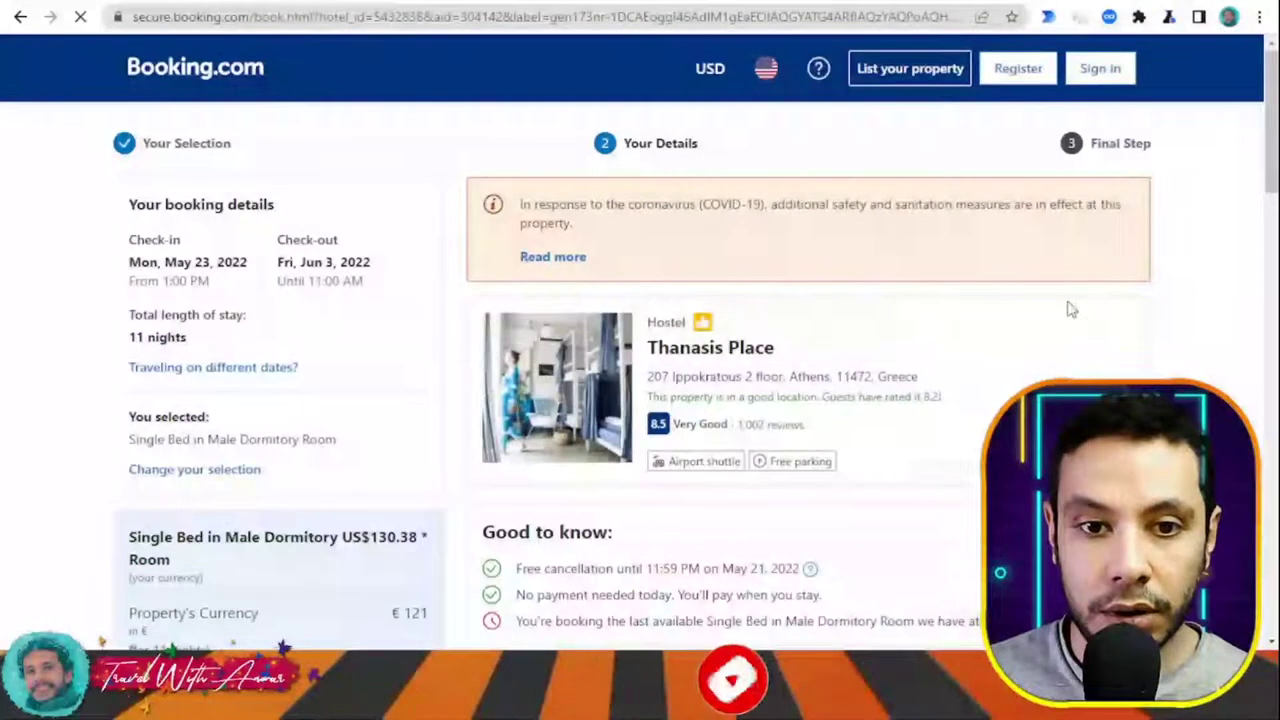
scroll(1068, 309, "down", 2)
scroll(1068, 309, "down", 1)
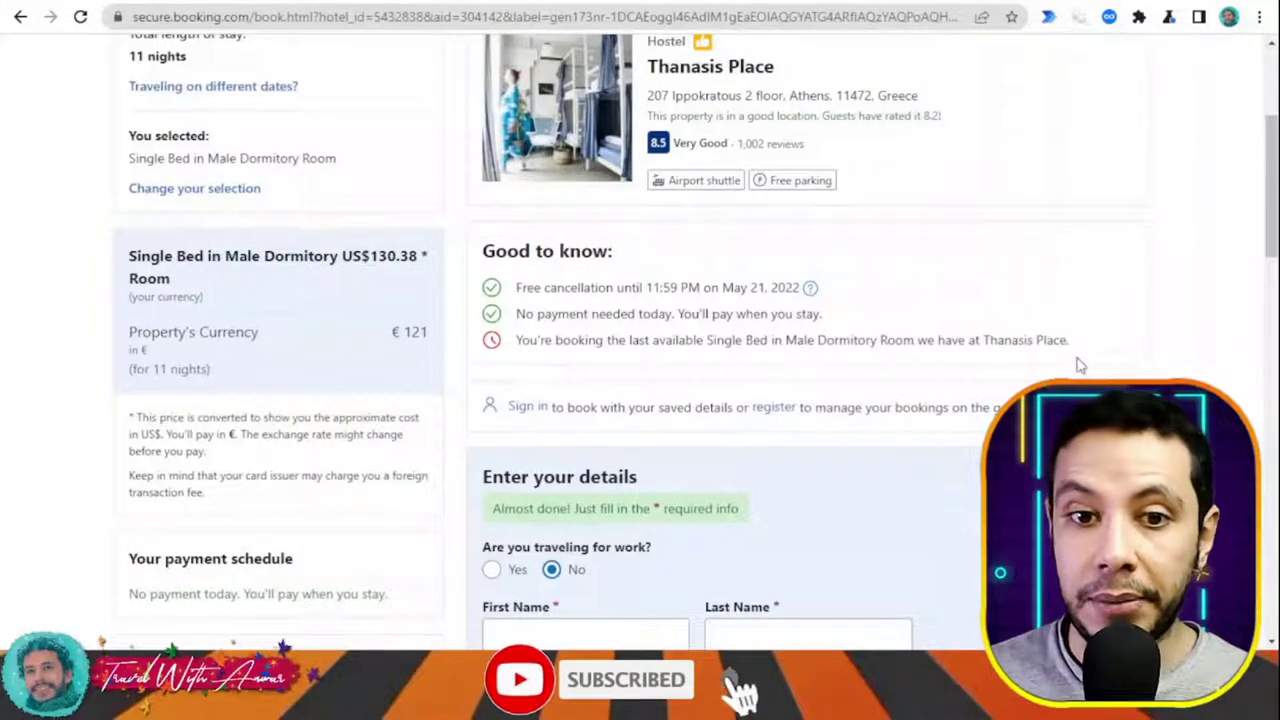
scroll(1078, 362, "down", 2)
scroll(1078, 362, "down", 2)
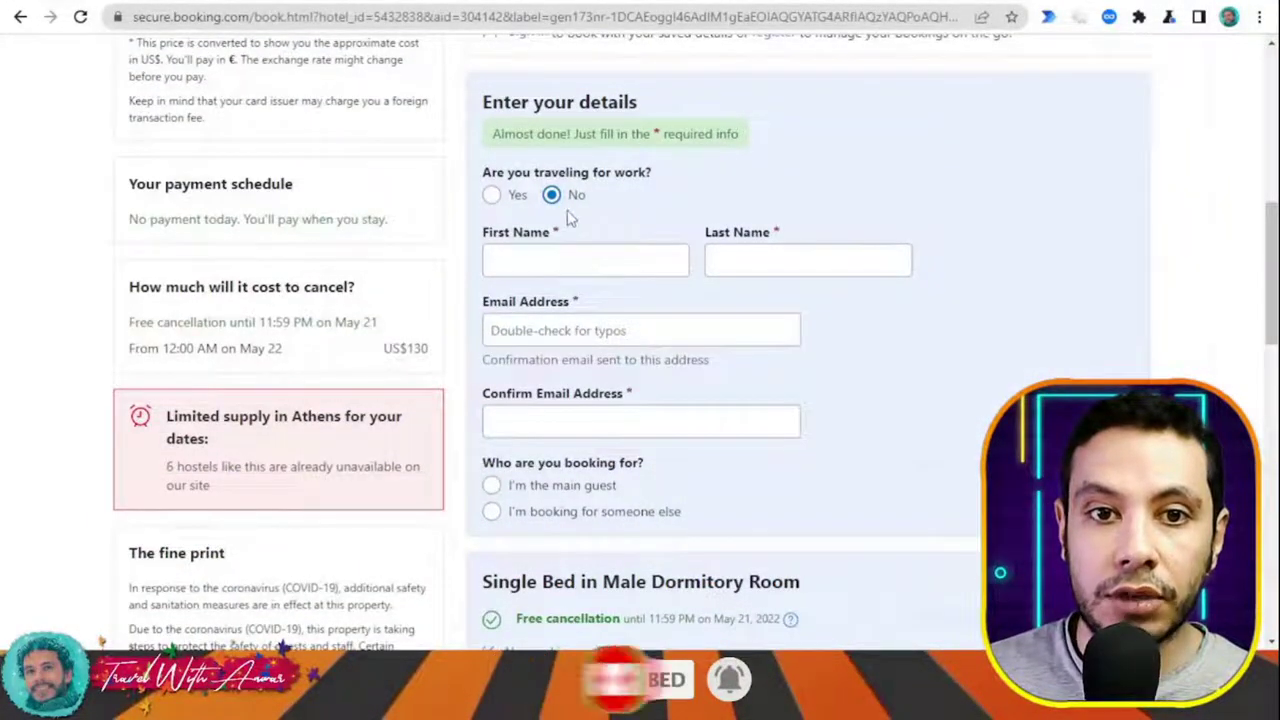
scroll(620, 246, "down", 1)
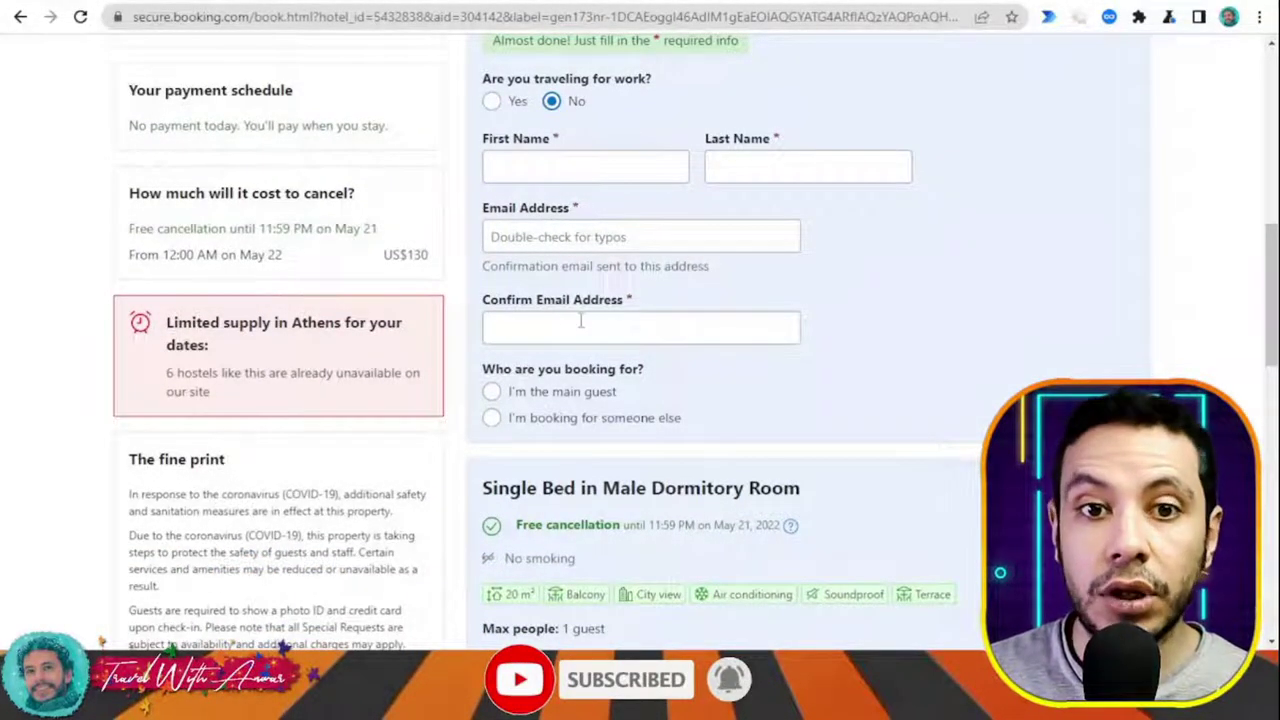
scroll(580, 320, "down", 4)
scroll(854, 314, "up", 6)
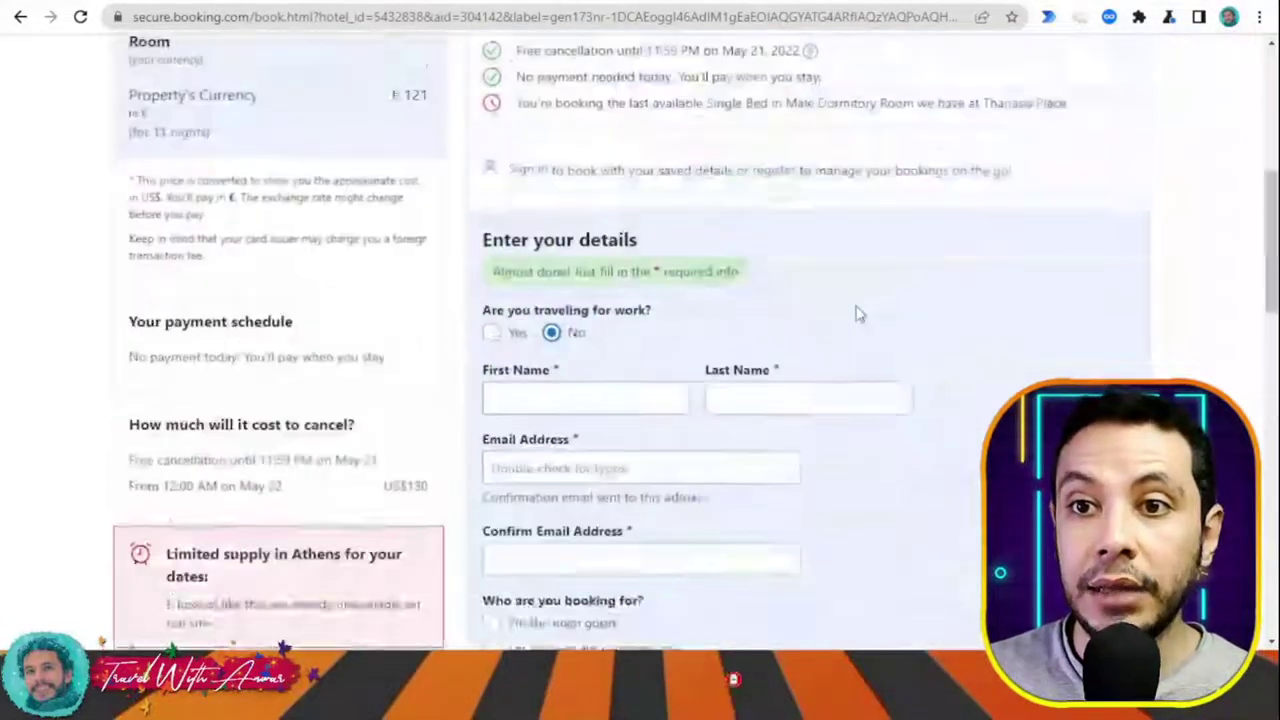
scroll(856, 314, "up", 5)
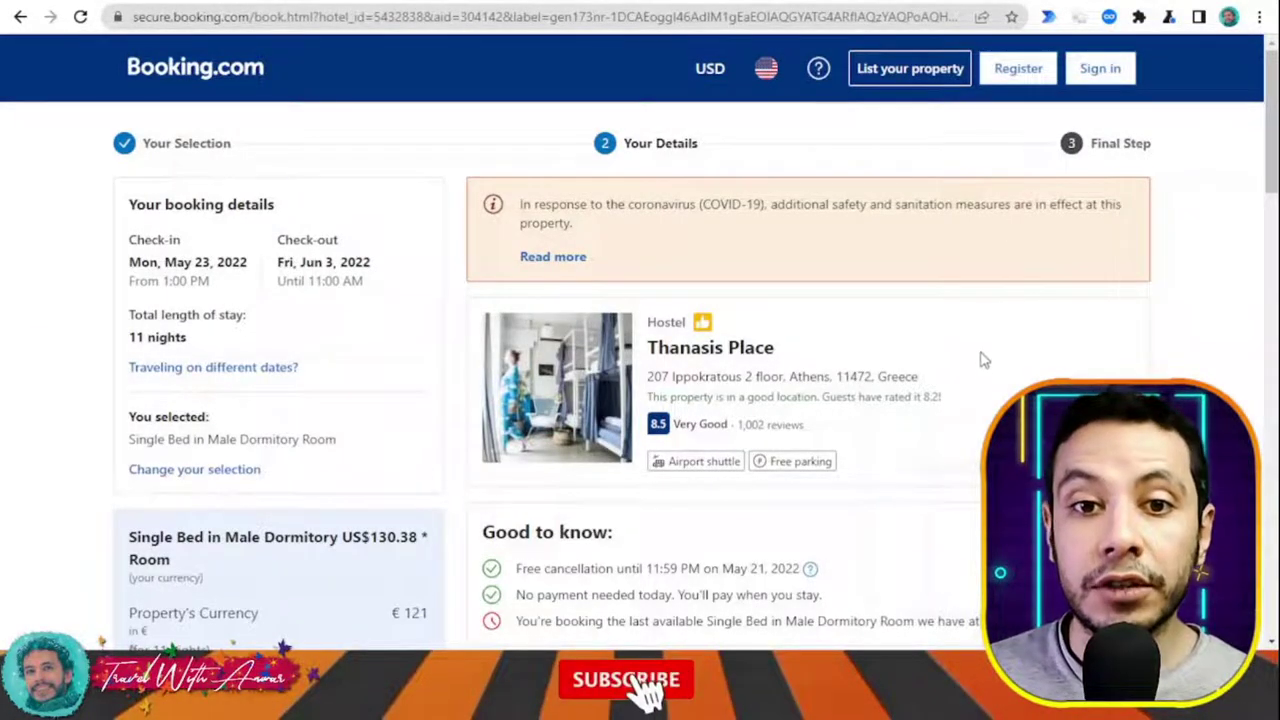
scroll(980, 360, "down", 10)
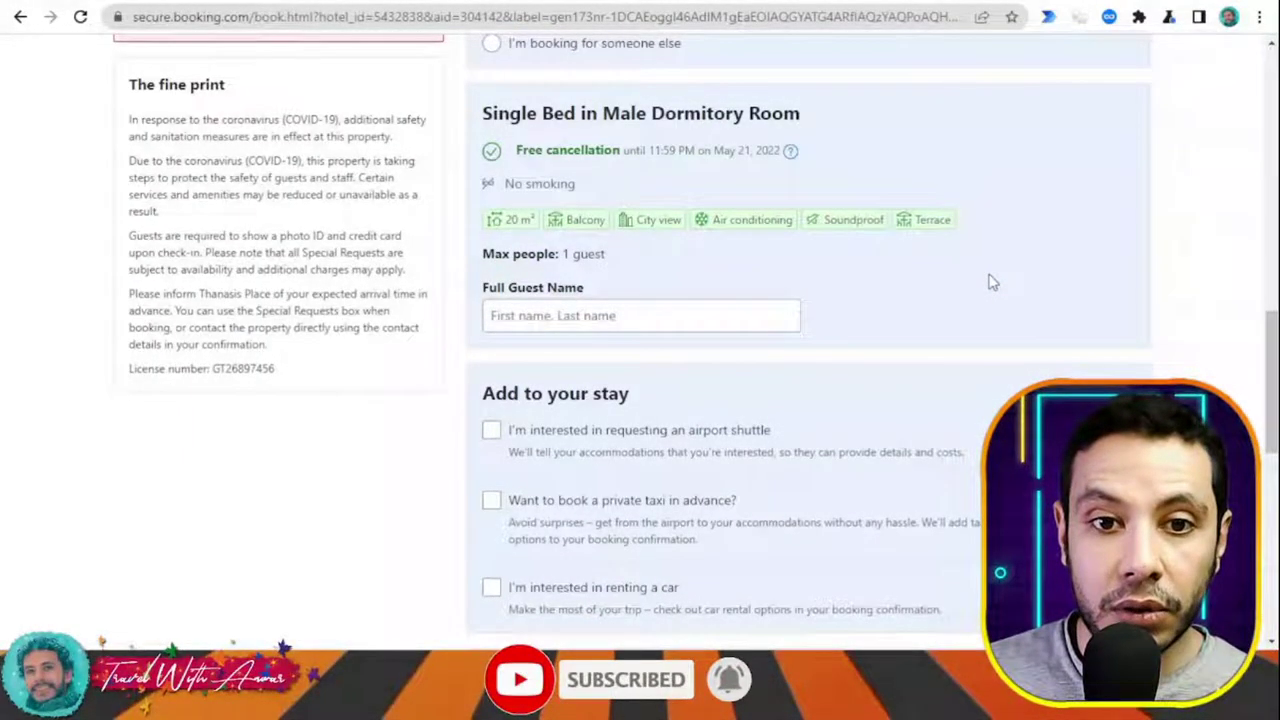
scroll(990, 283, "down", 2)
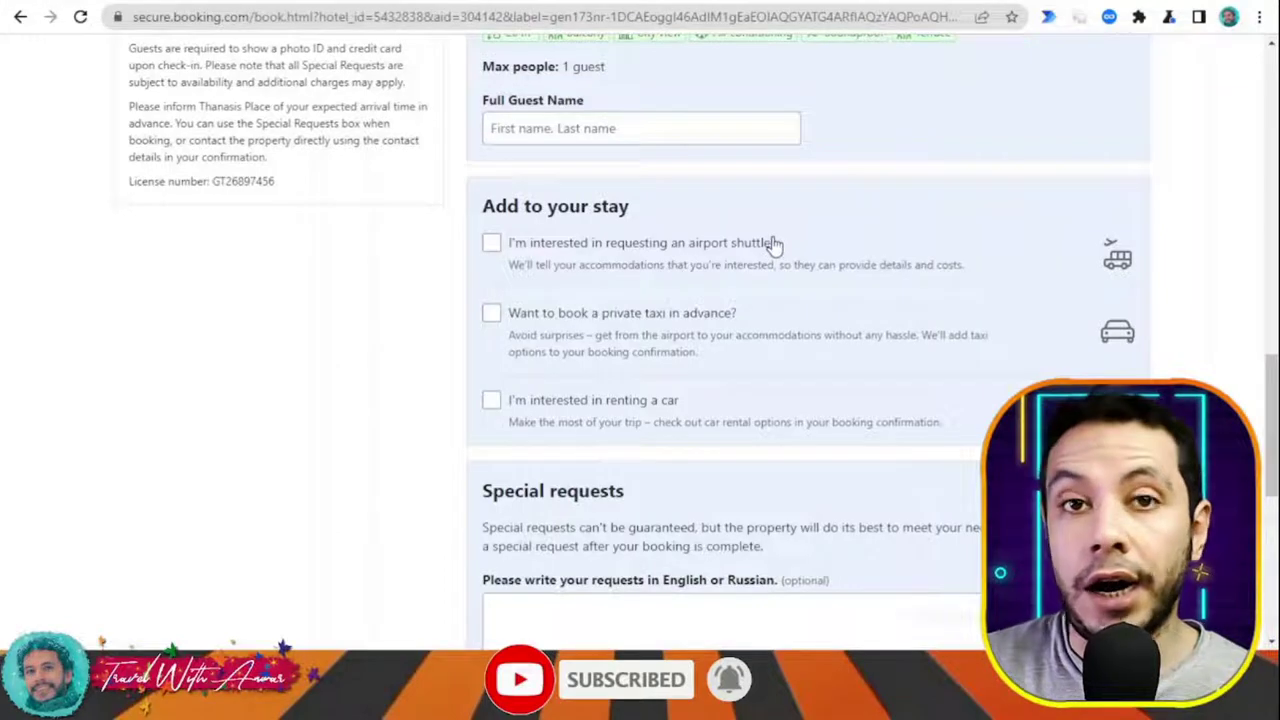
scroll(775, 245, "down", 3)
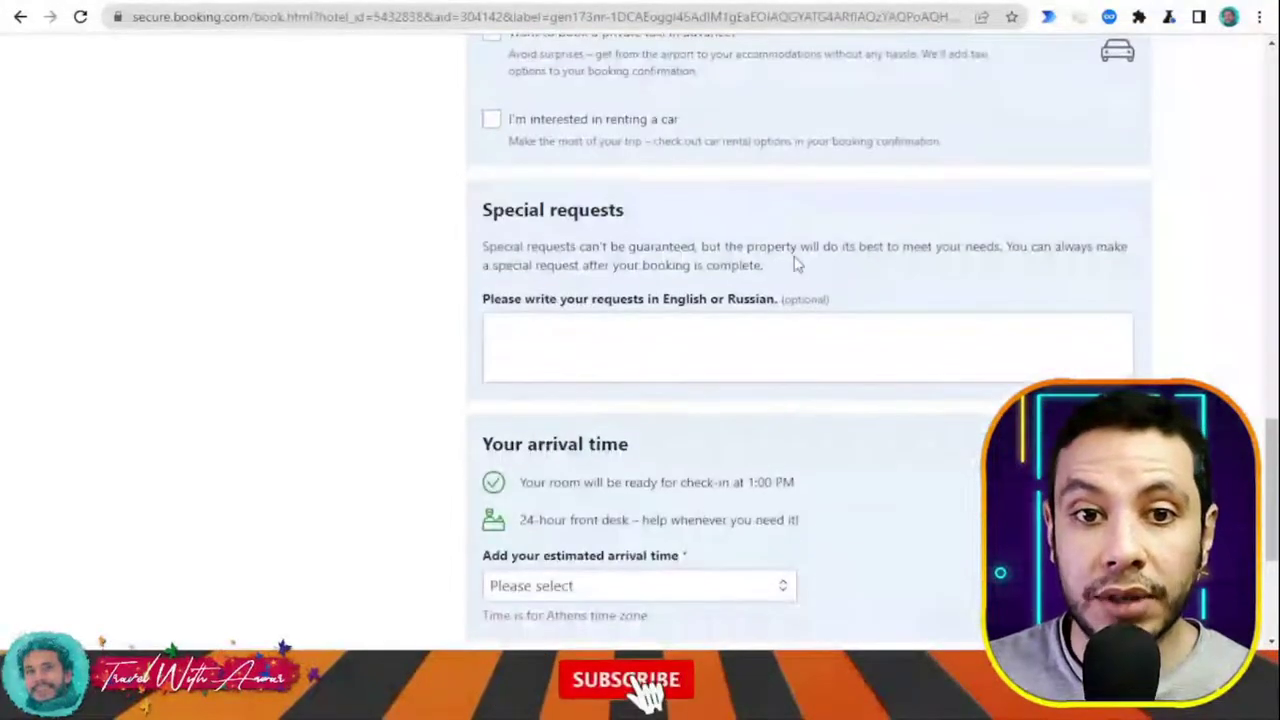
scroll(800, 260, "down", 2)
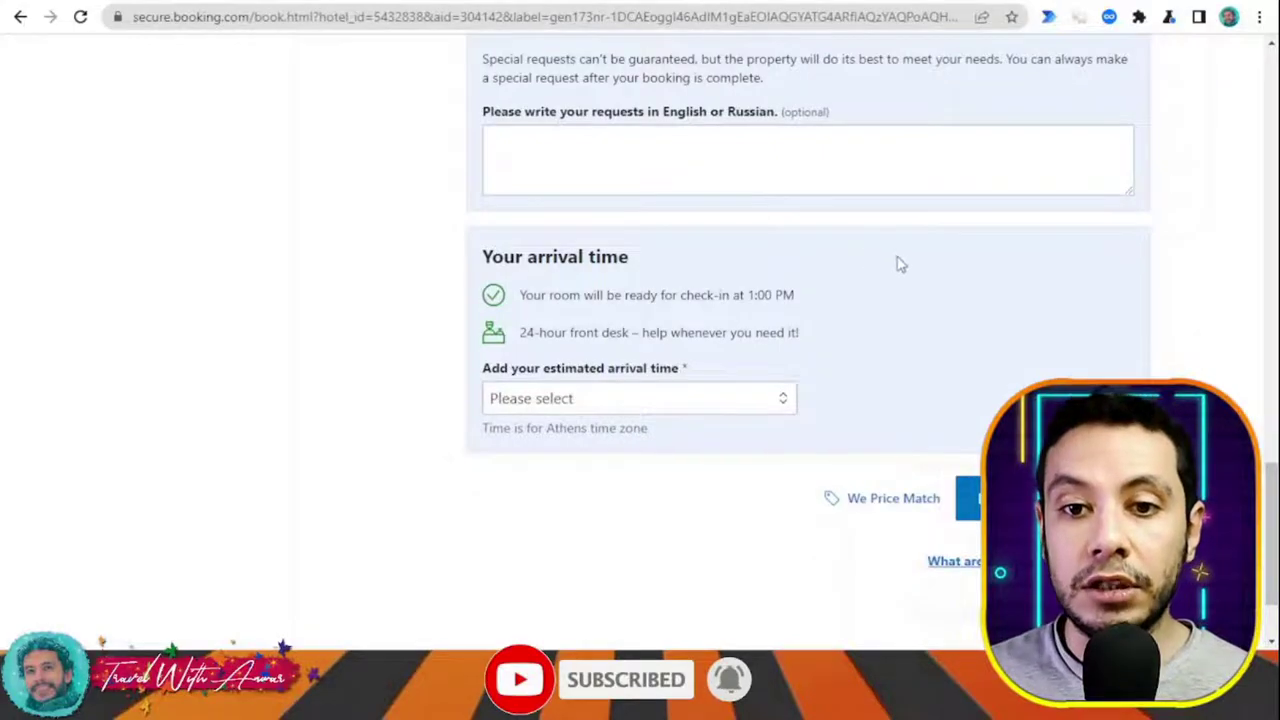
scroll(897, 263, "up", 15)
scroll(651, 165, "down", 3)
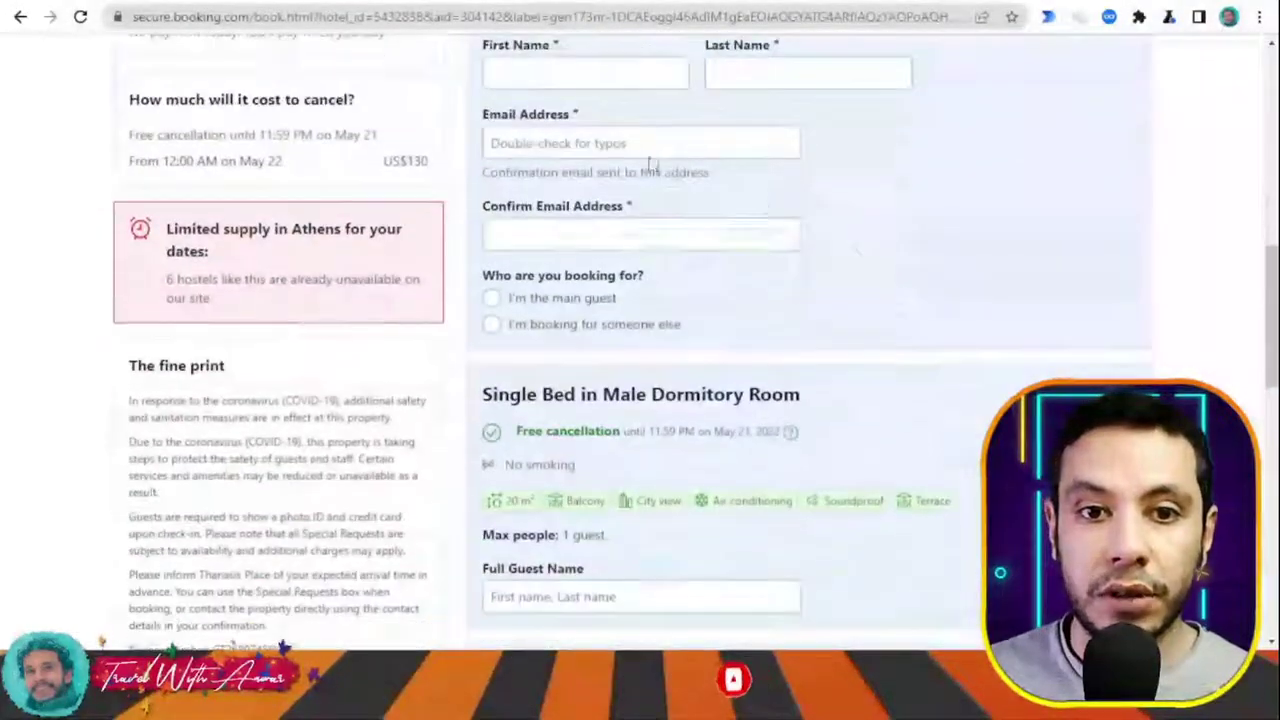
scroll(680, 320, "down", 8)
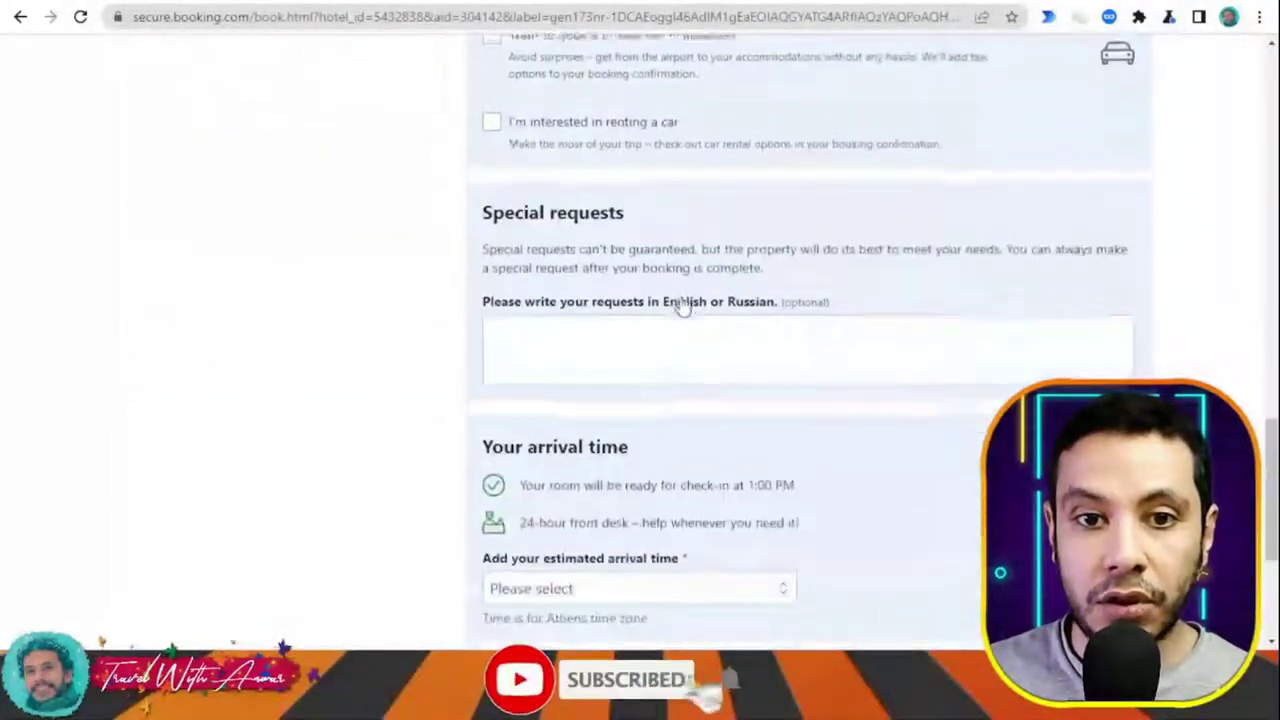
scroll(680, 305, "down", 3)
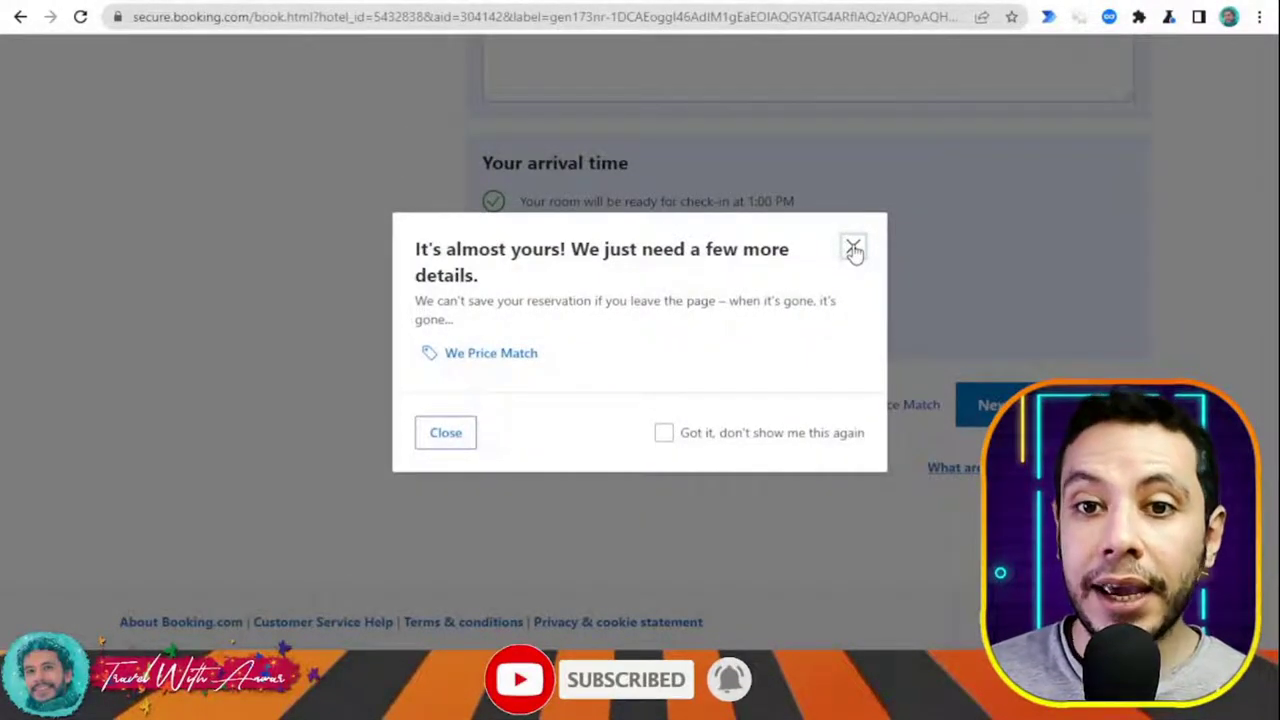
left_click(854, 249)
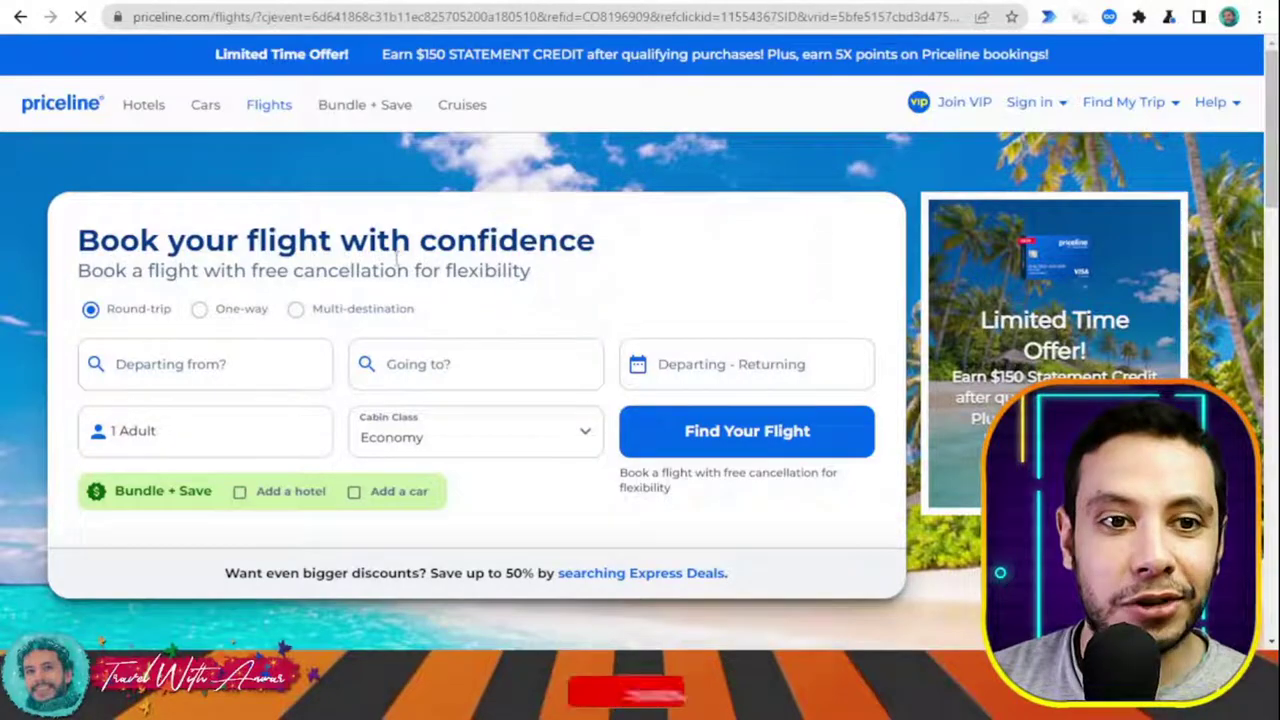
Step: Search 'delhi' and choose New Delhi (DEL) as origin, then pick Colombo (CMB) as destination
scroll(306, 294, "down", 1)
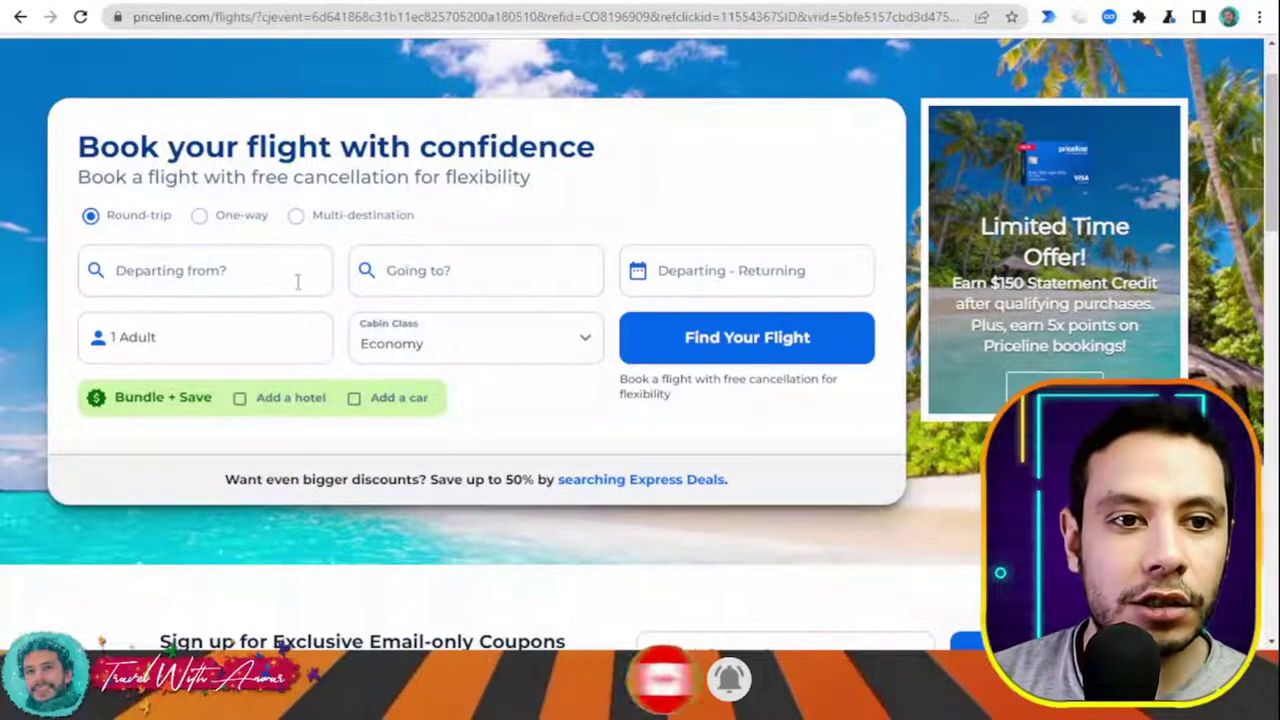
left_click(250, 270)
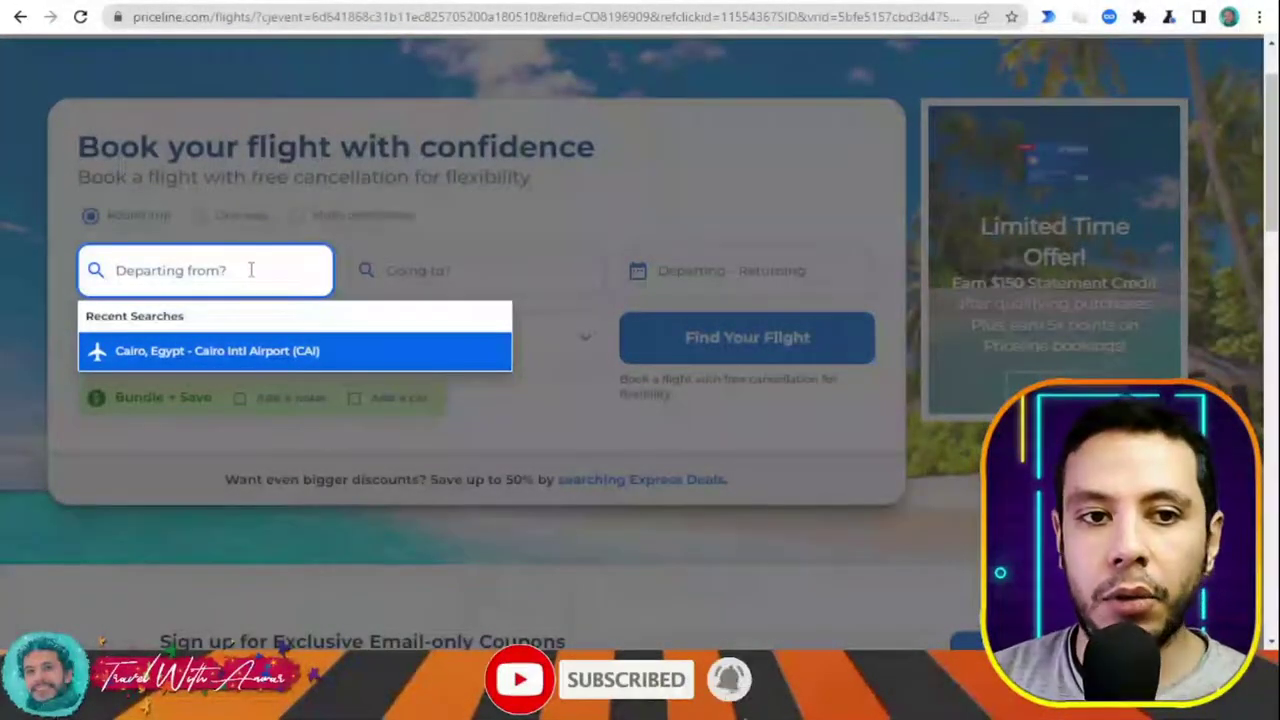
type("de")
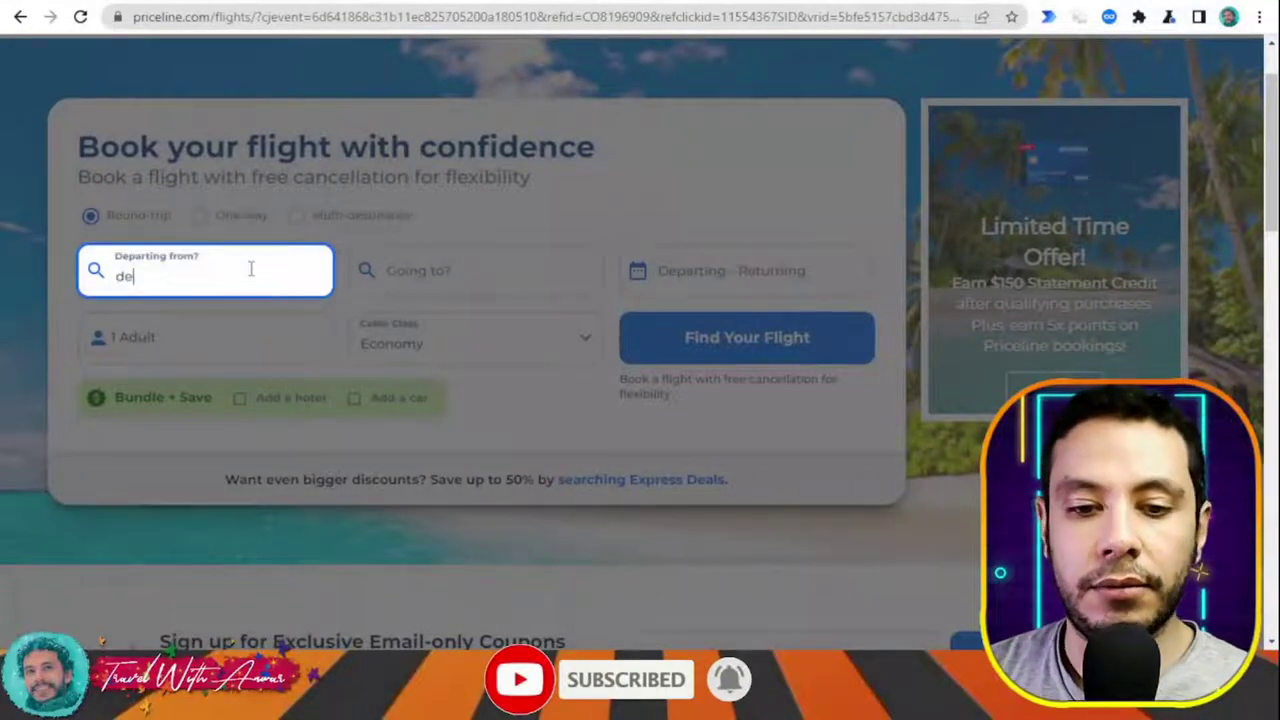
type("lhi")
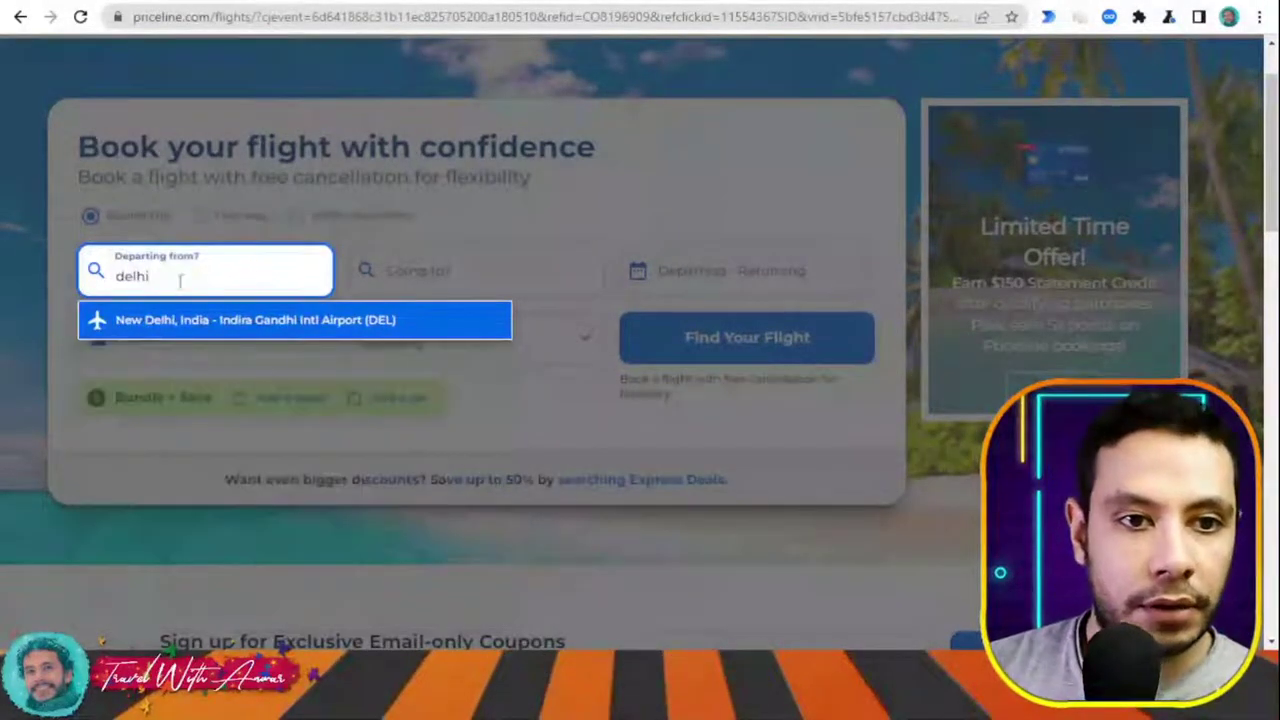
left_click(268, 330)
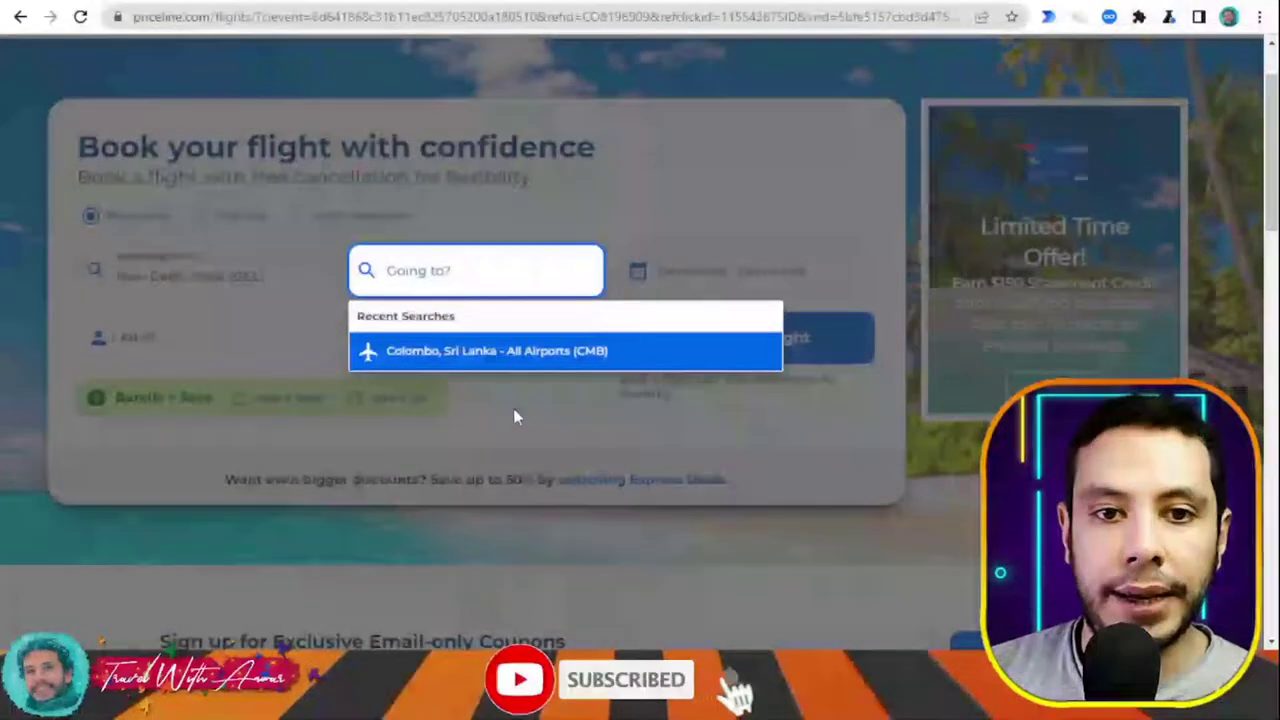
left_click(492, 350)
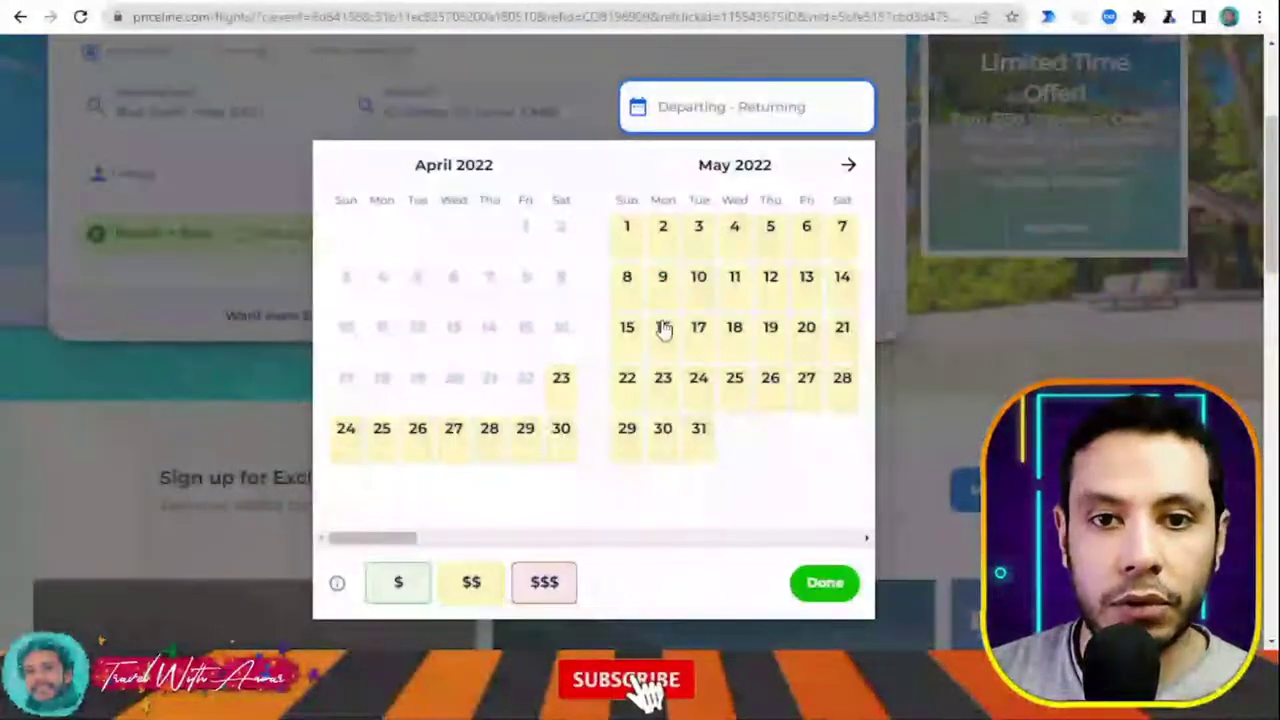
Step: Pick Apr 24 departure and May 23 return, correcting an initial May 3 choice, and search
left_click(345, 435)
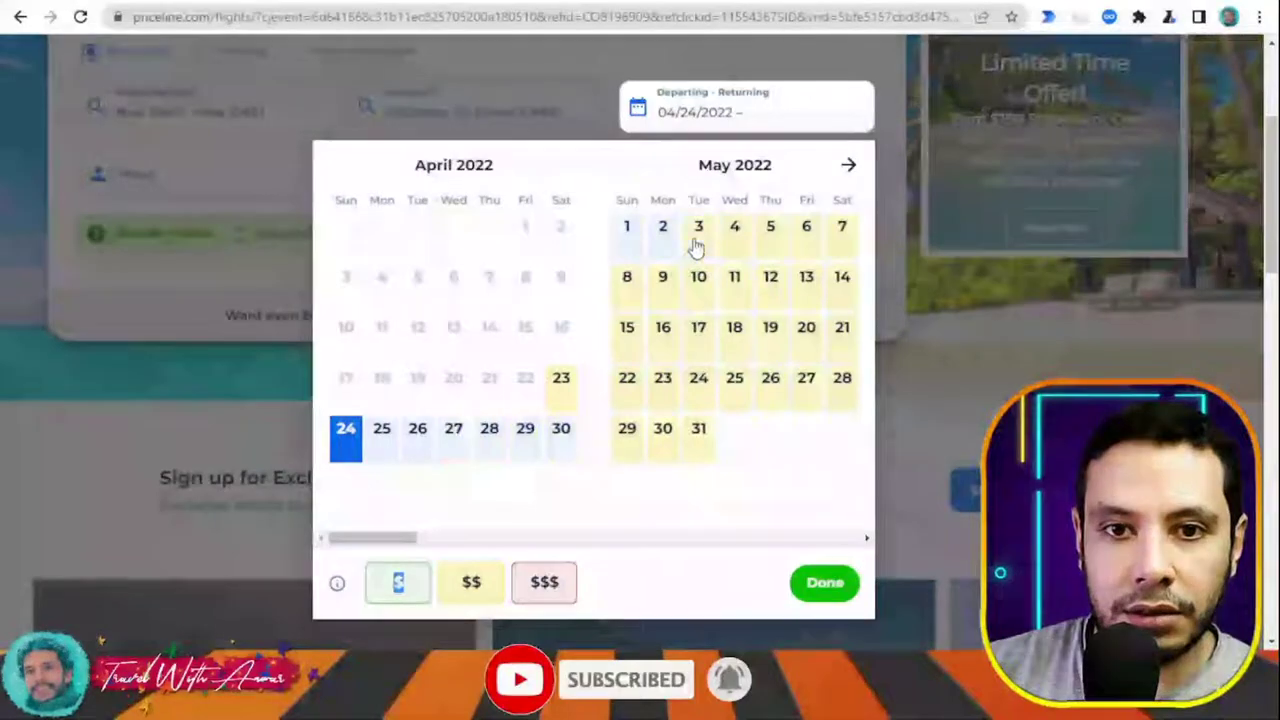
left_click(697, 238)
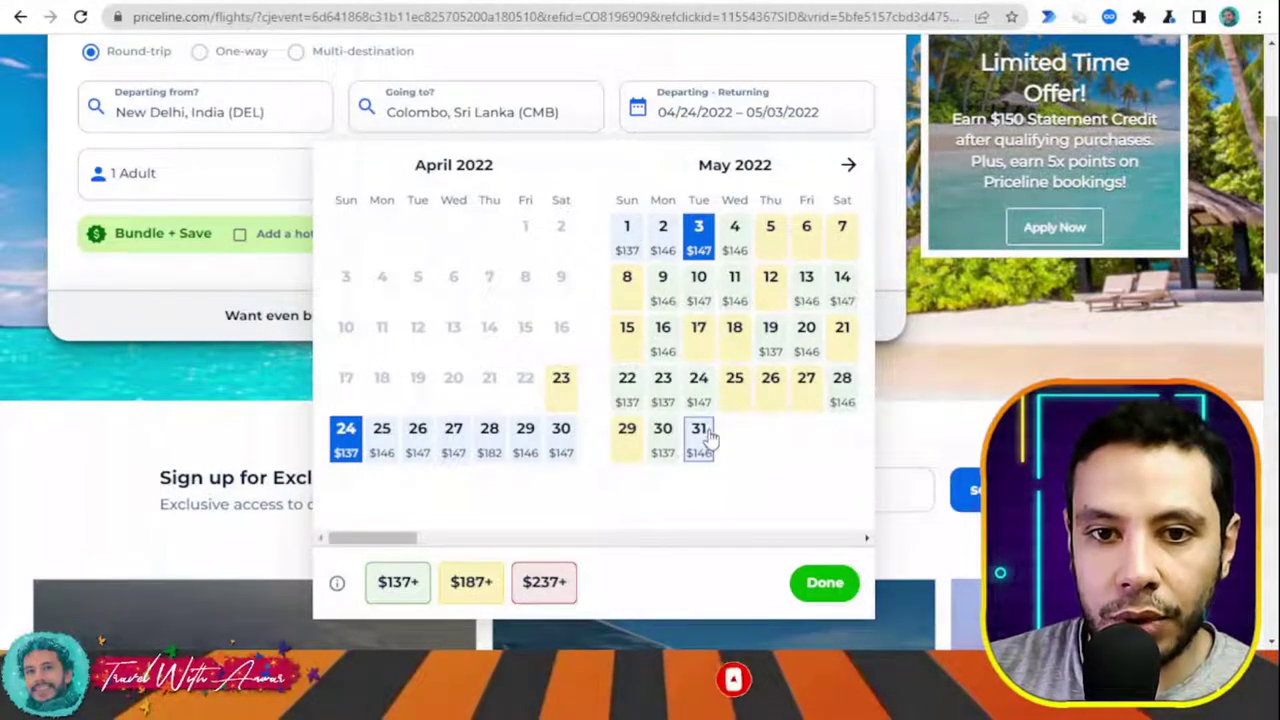
left_click(664, 392)
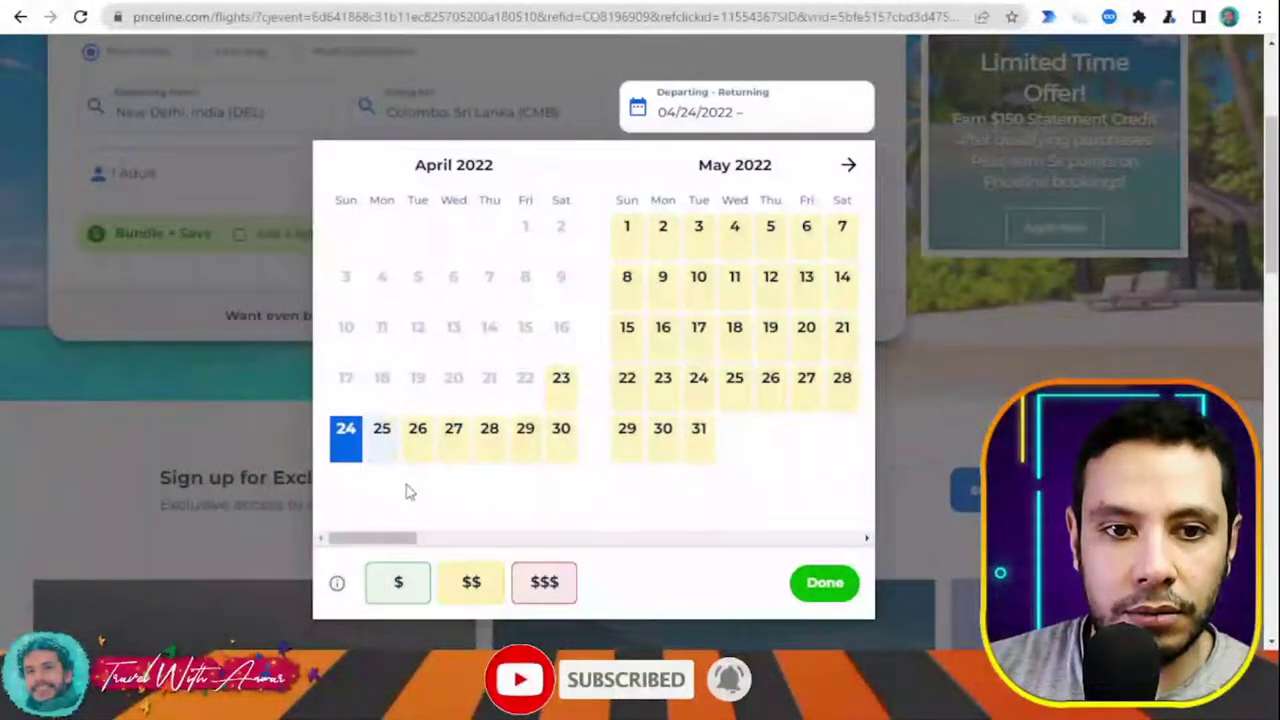
left_click(664, 383)
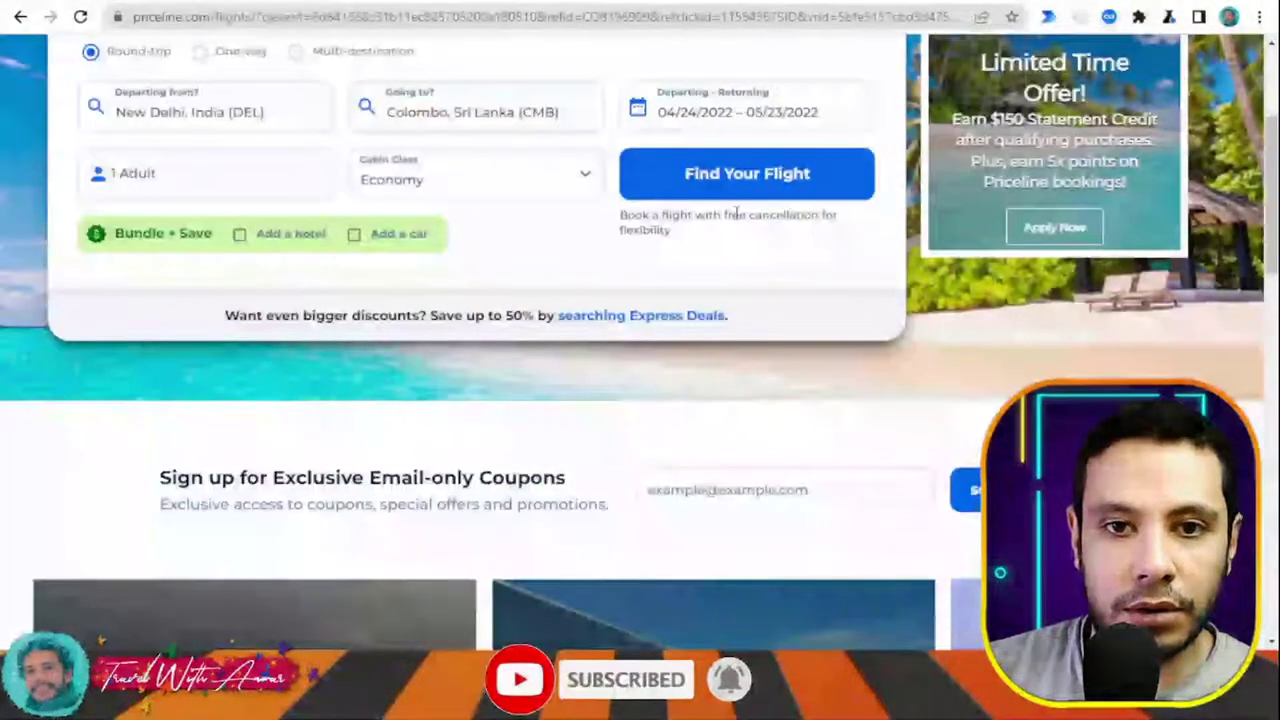
left_click(740, 112)
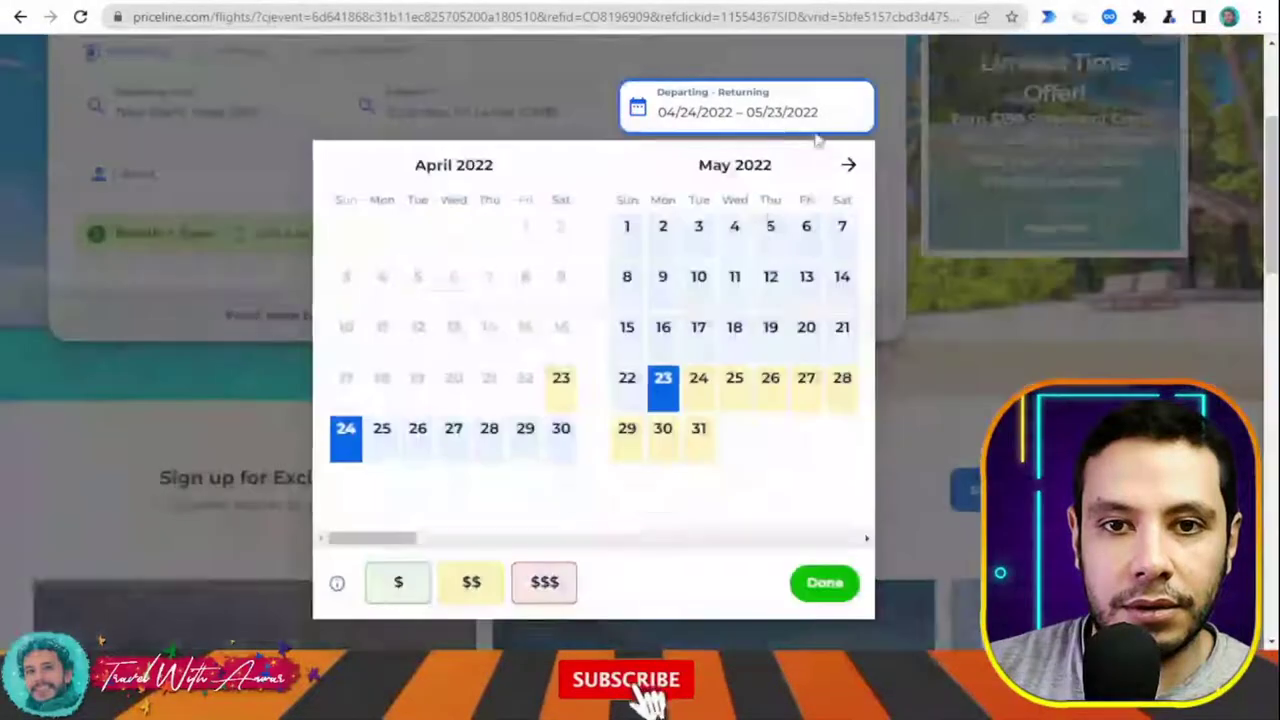
left_click(824, 584)
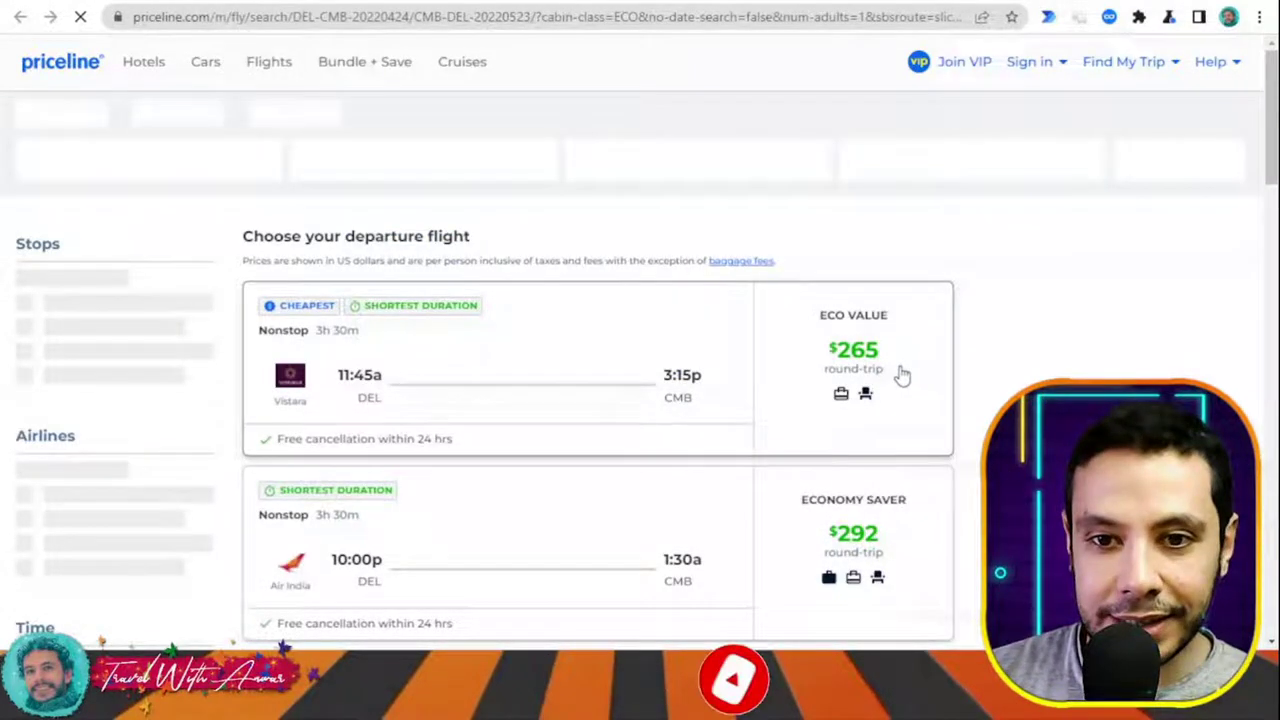
Step: Select the cheapest $265 Vistara 11:45a nonstop departure from the DEL–CMB results
scroll(894, 371, "down", 2)
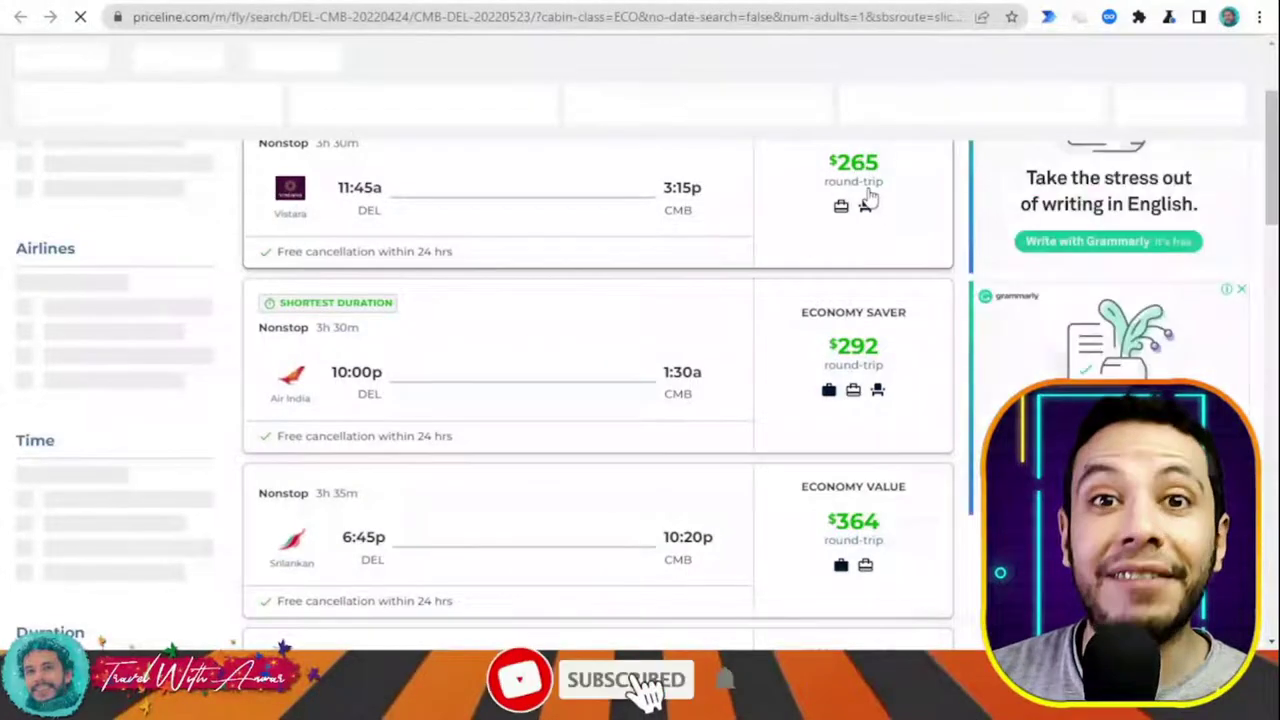
scroll(877, 205, "up", 1)
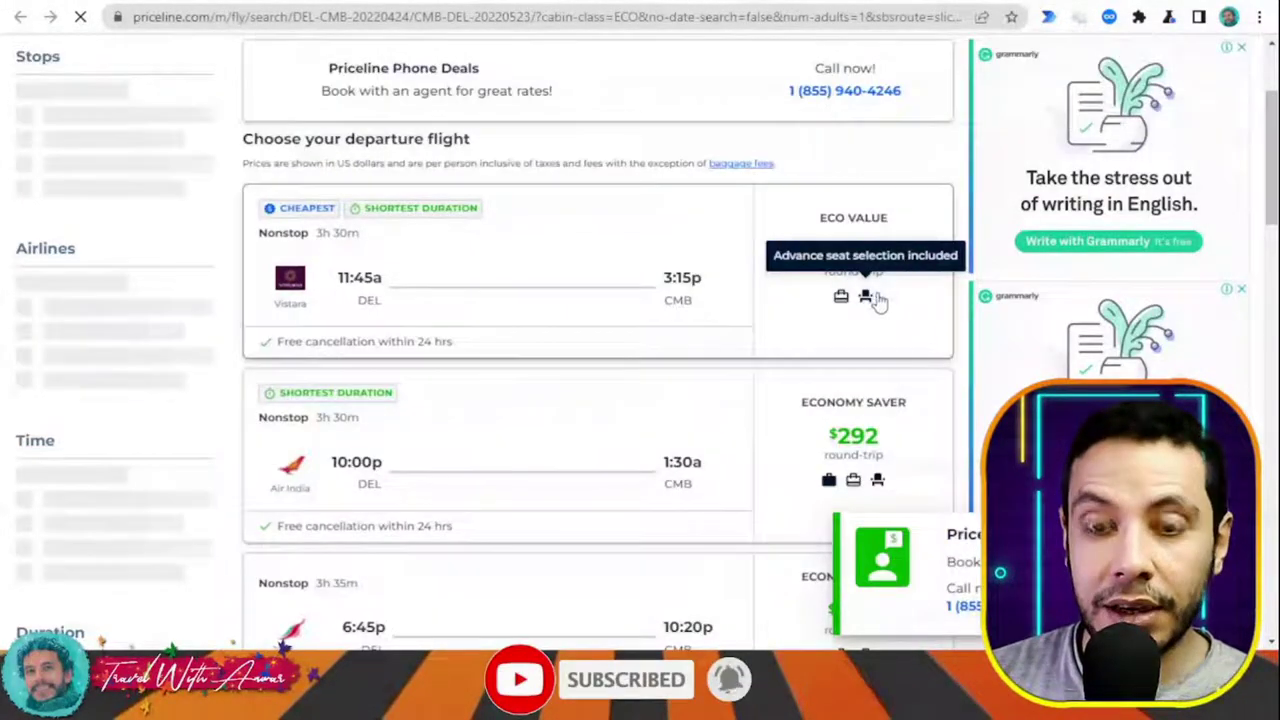
scroll(893, 280, "up", 1)
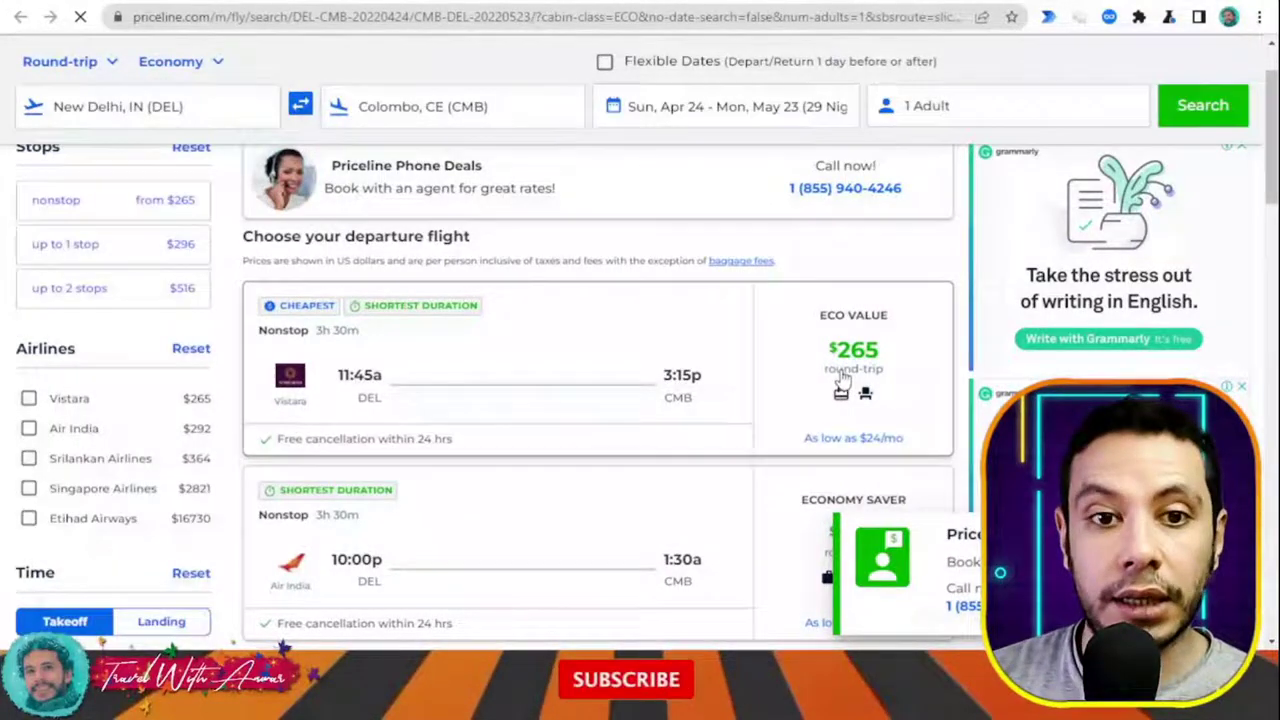
scroll(855, 372, "down", 1)
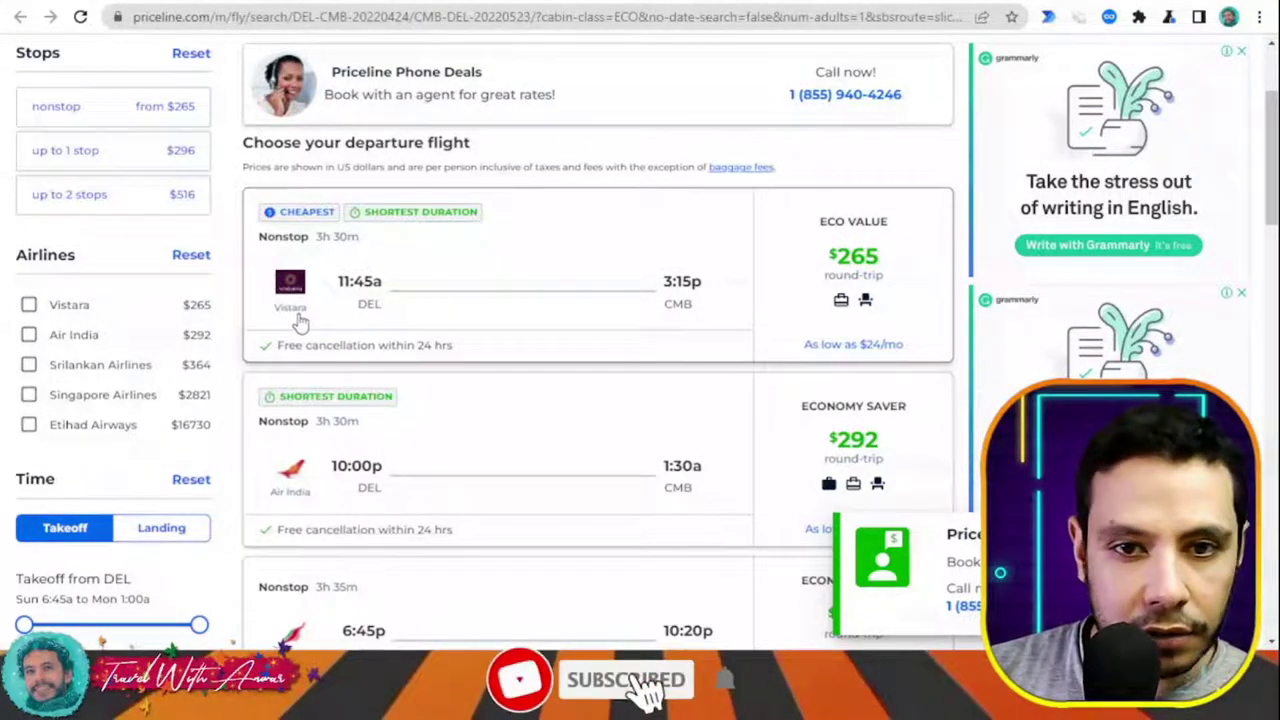
scroll(789, 286, "down", 2)
scroll(860, 292, "down", 1)
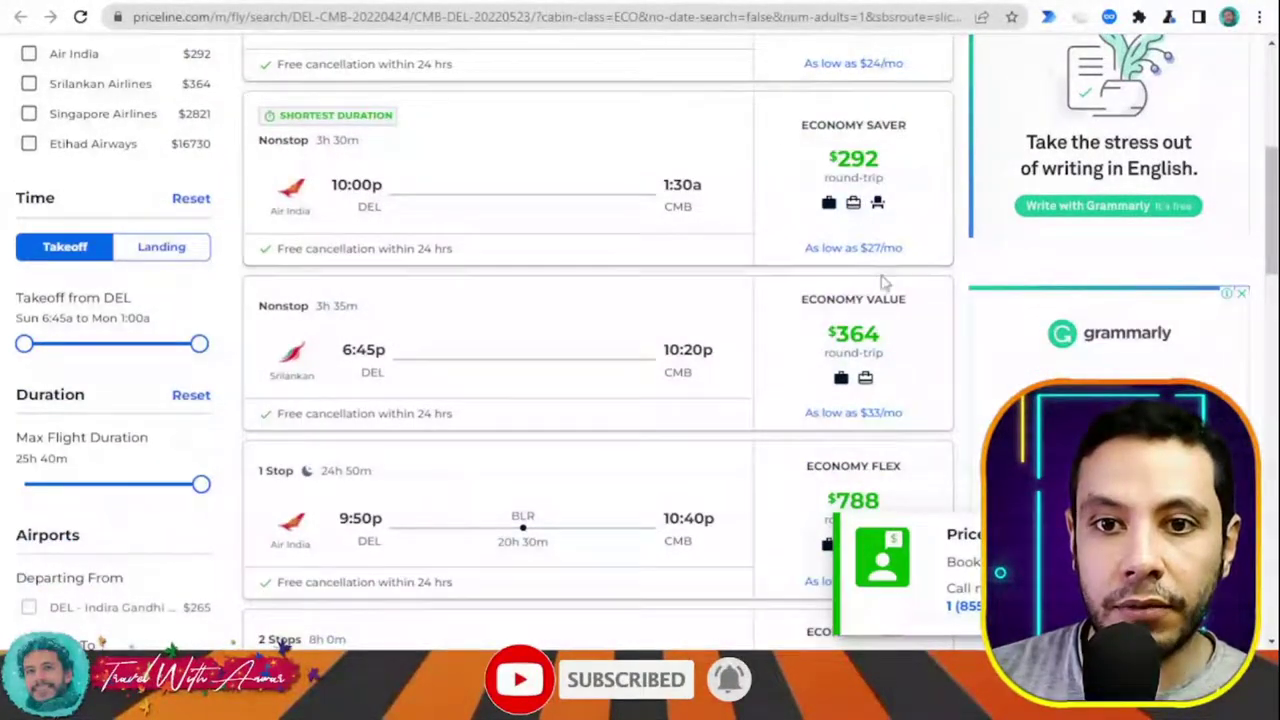
scroll(885, 287, "up", 2)
scroll(885, 287, "up", 2)
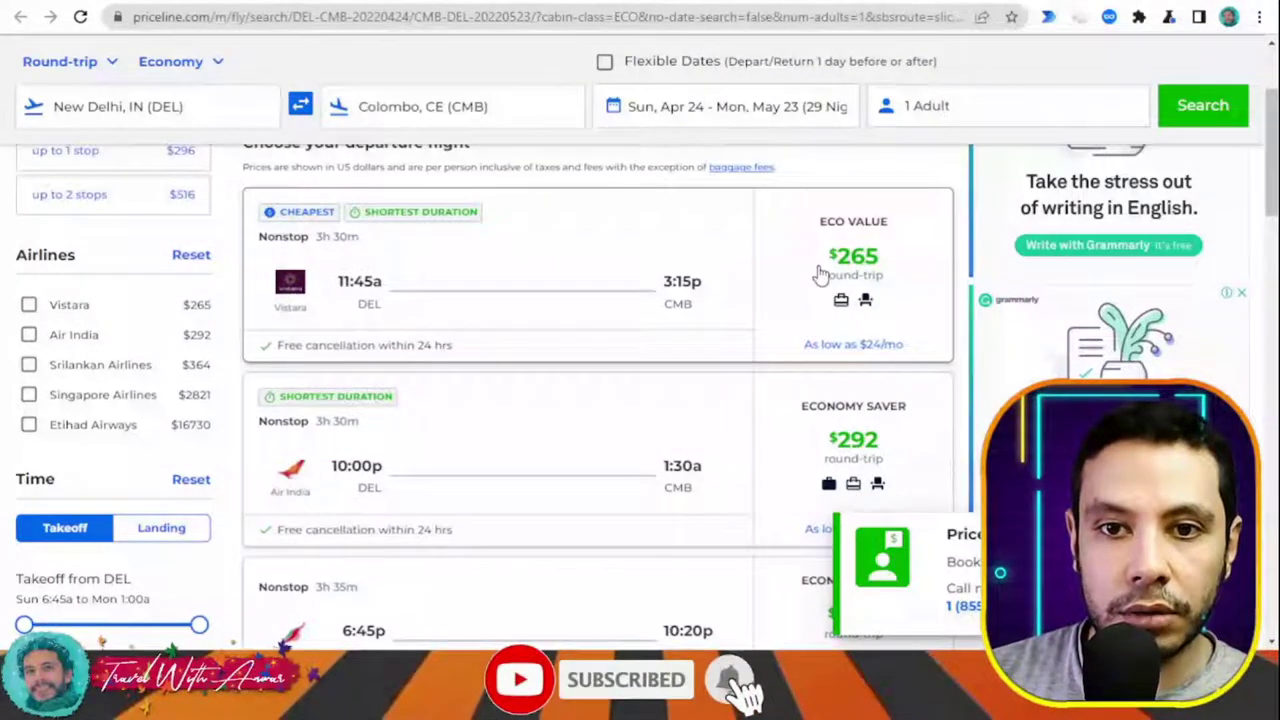
left_click(906, 316)
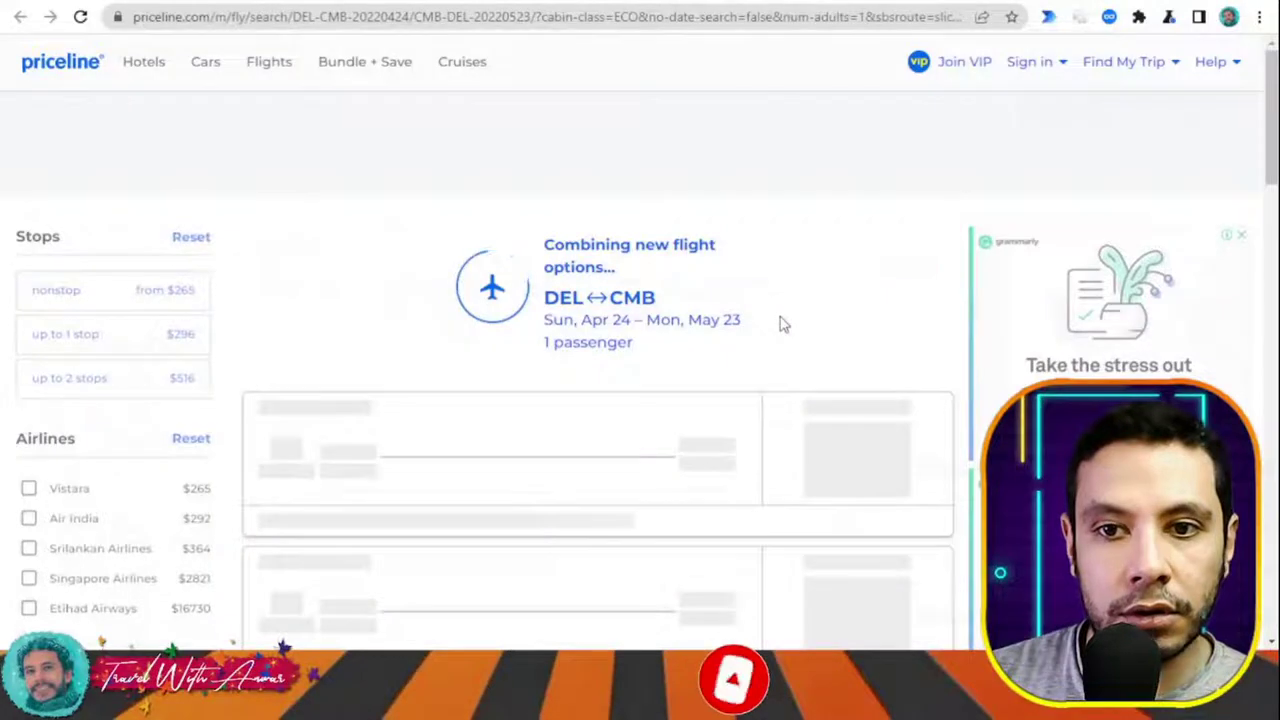
Step: Pick the cheapest Vistara nonstop return flight on May 23
scroll(783, 322, "down", 3)
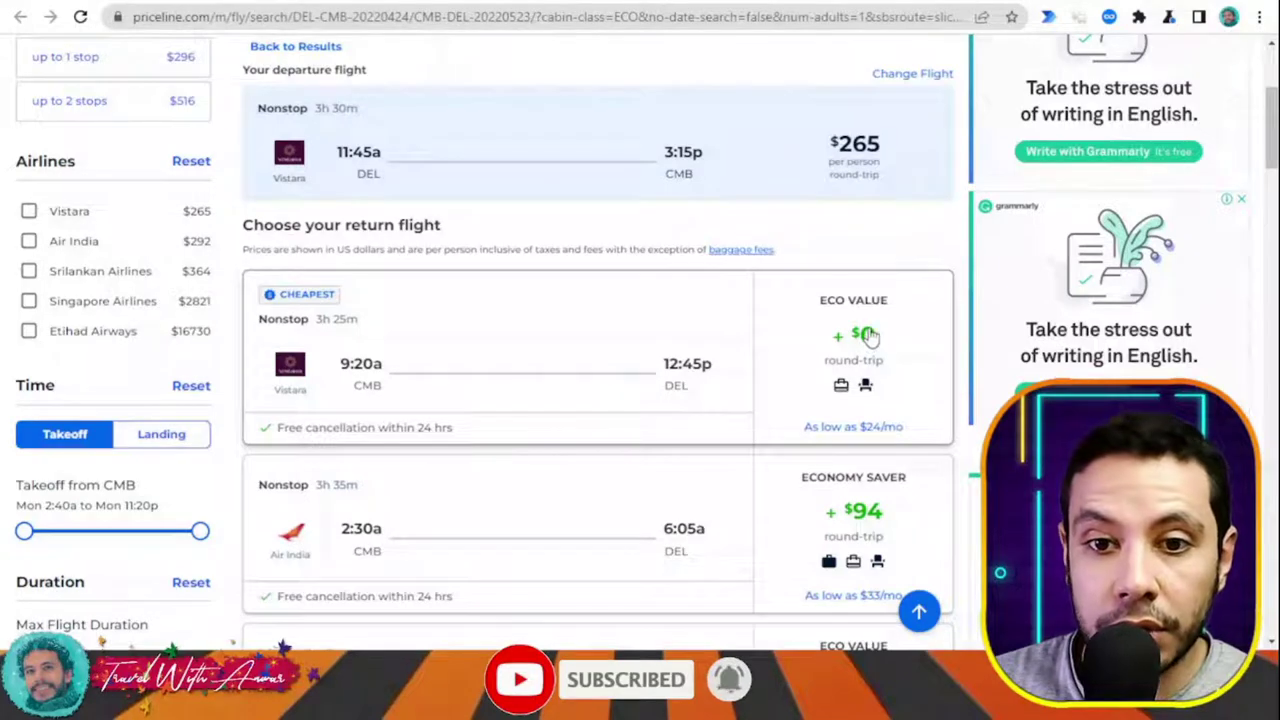
scroll(868, 336, "down", 2)
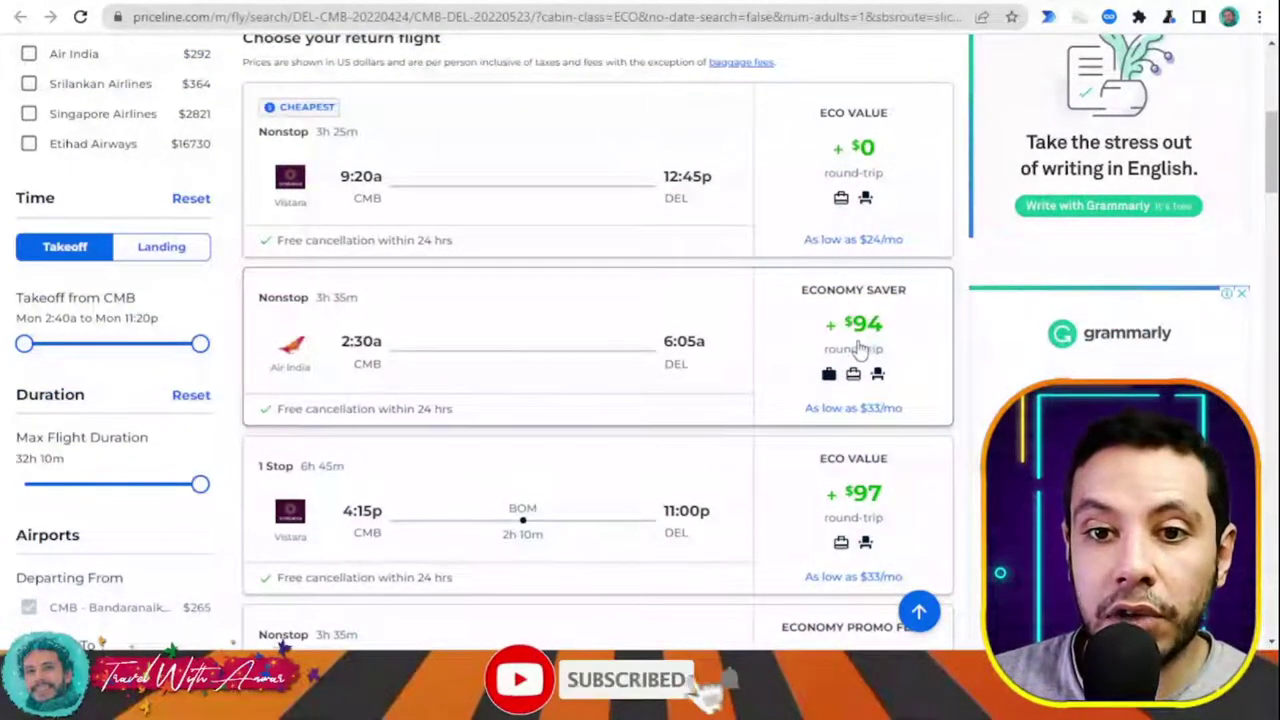
scroll(880, 350, "down", 1)
scroll(895, 335, "down", 2)
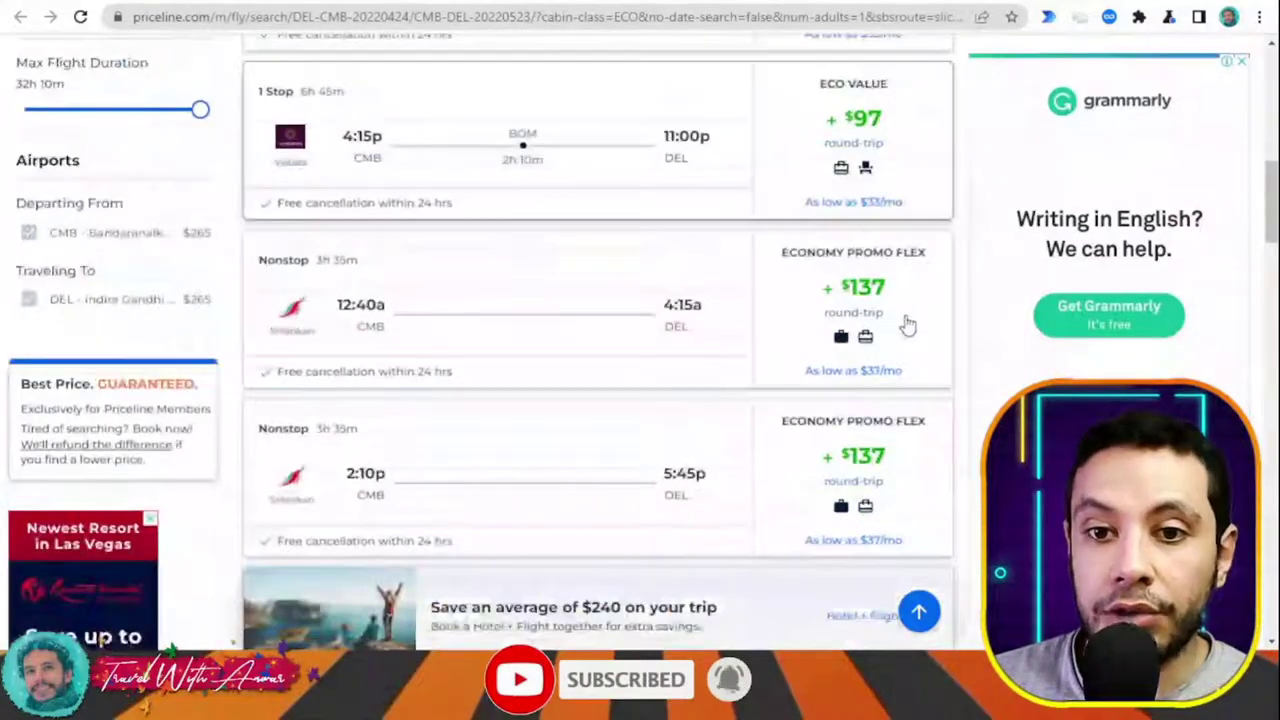
scroll(903, 334, "up", 2)
scroll(900, 330, "up", 2)
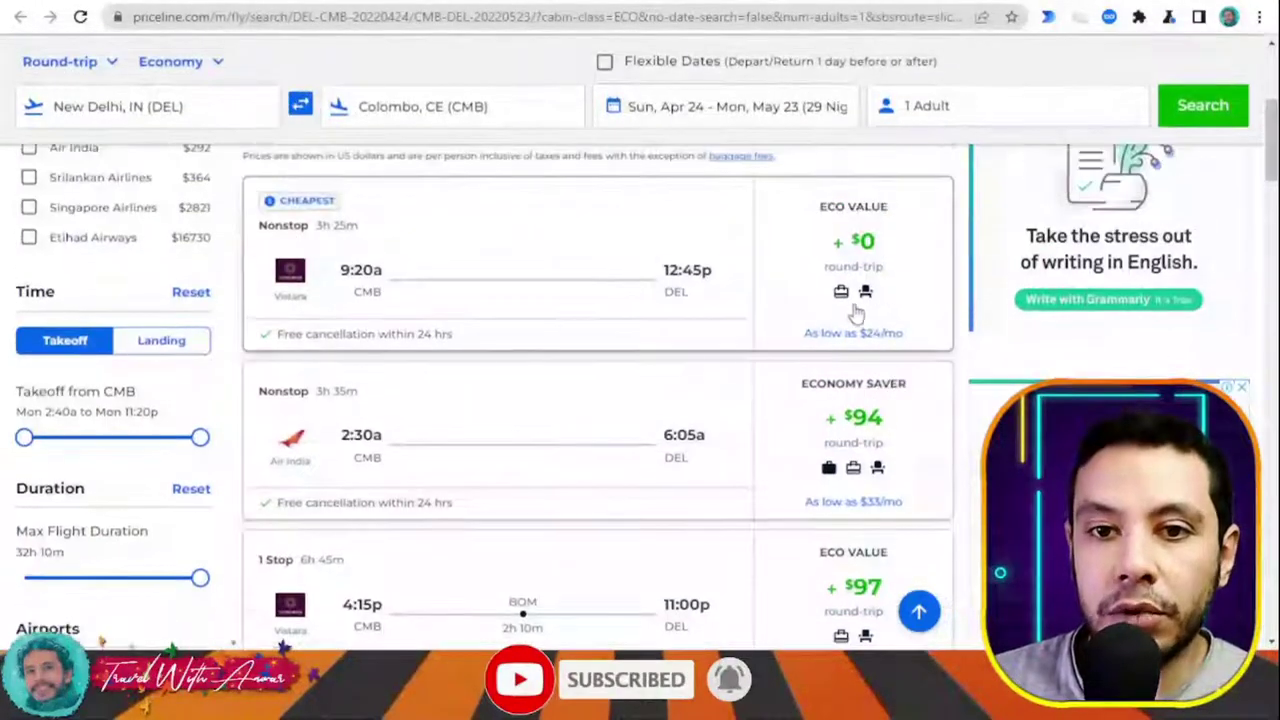
left_click(873, 240)
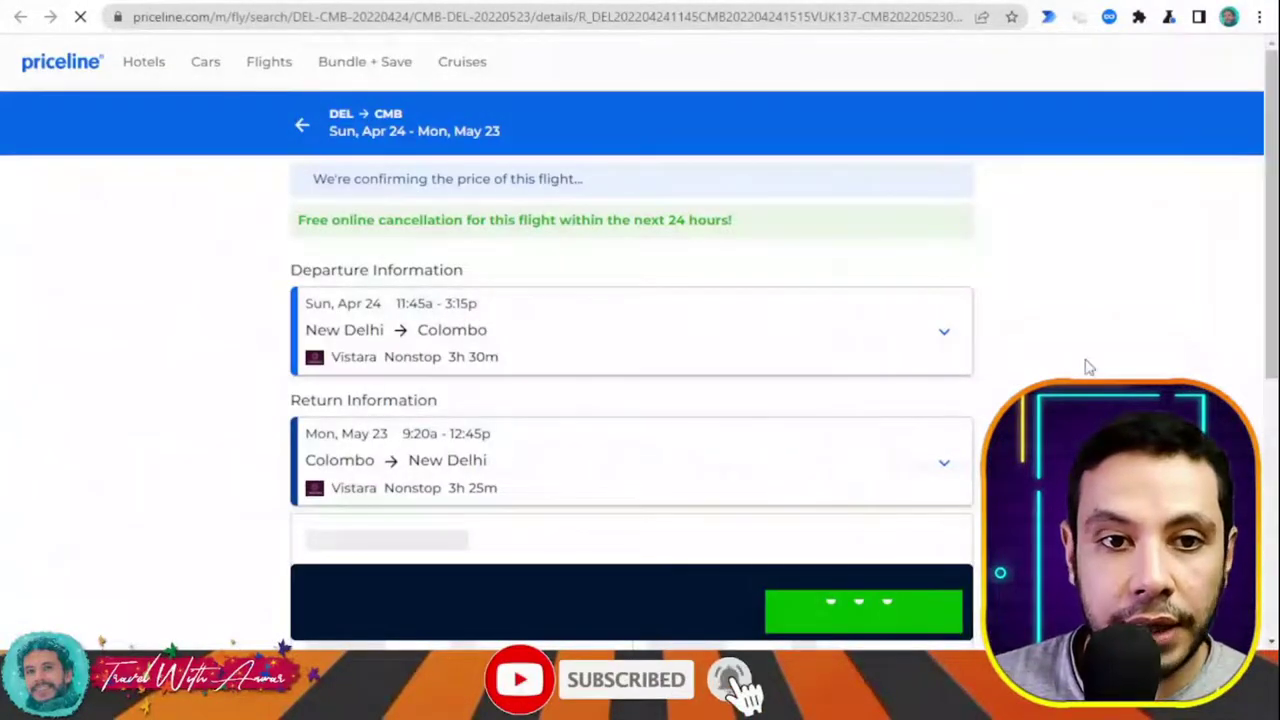
Step: Review the Vistara round-trip details at $264.74 per person and proceed to checkout
scroll(1088, 367, "down", 1)
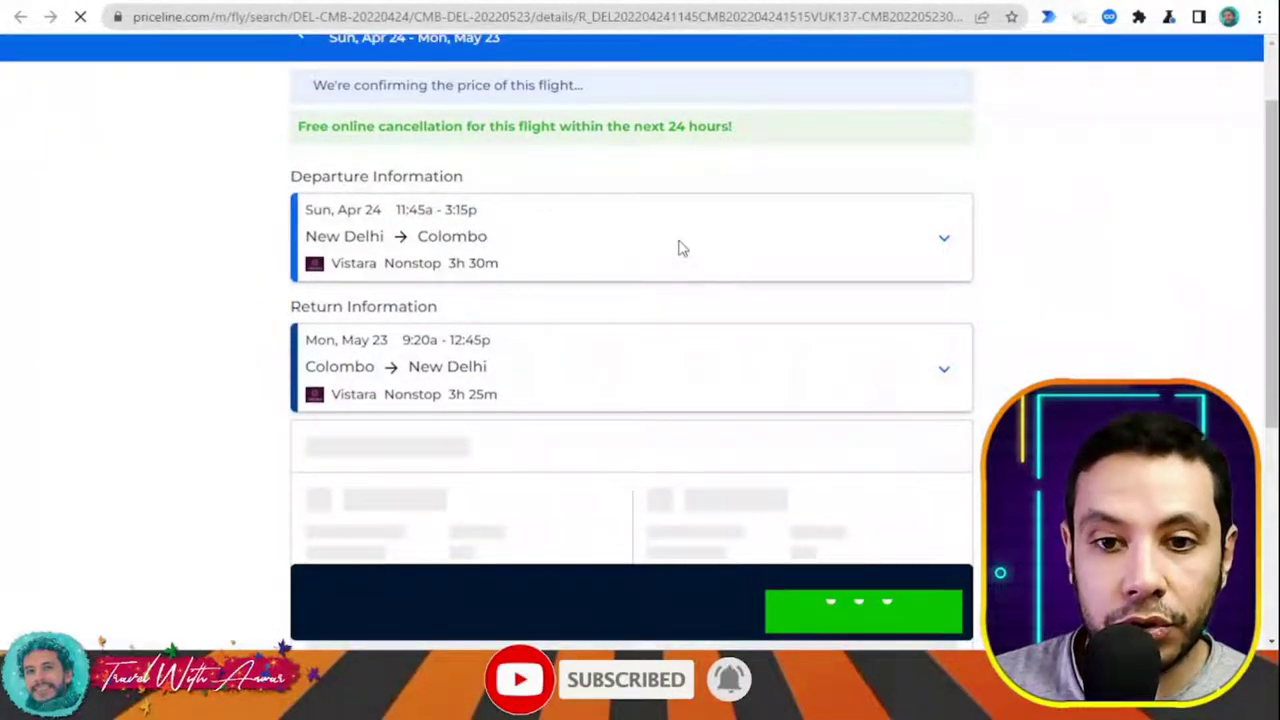
scroll(703, 268, "down", 2)
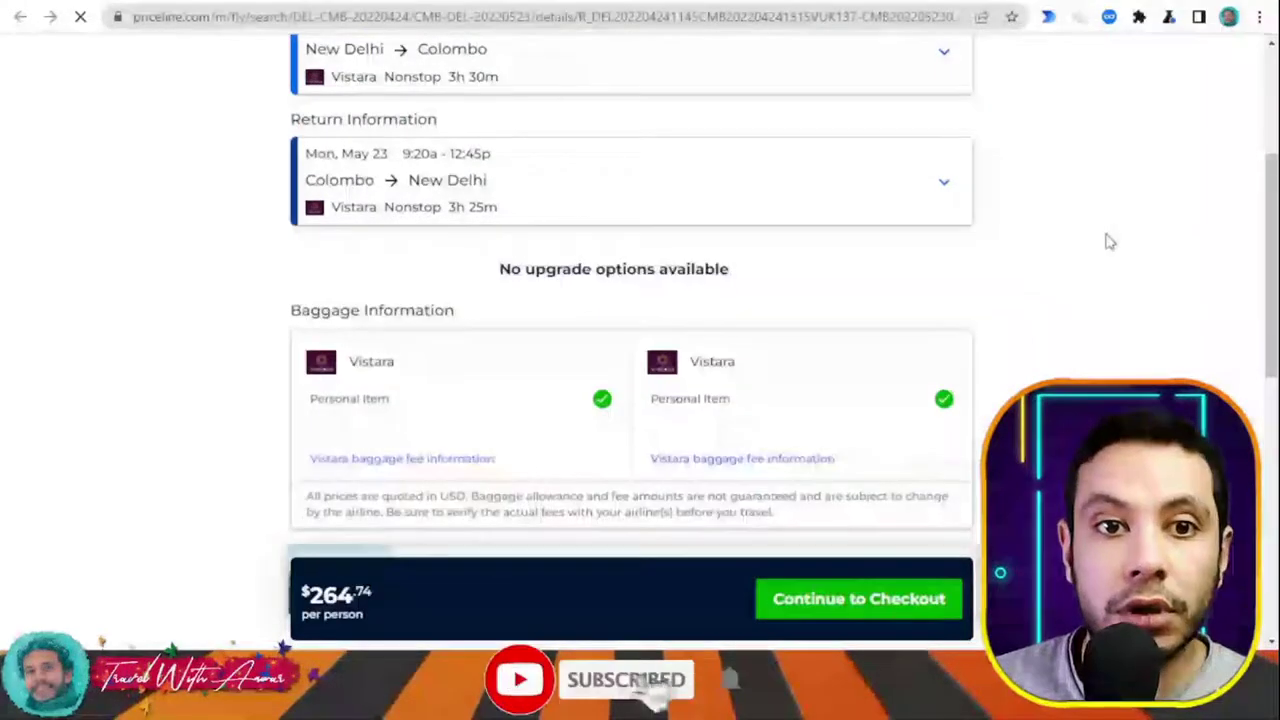
scroll(531, 117, "up", 3)
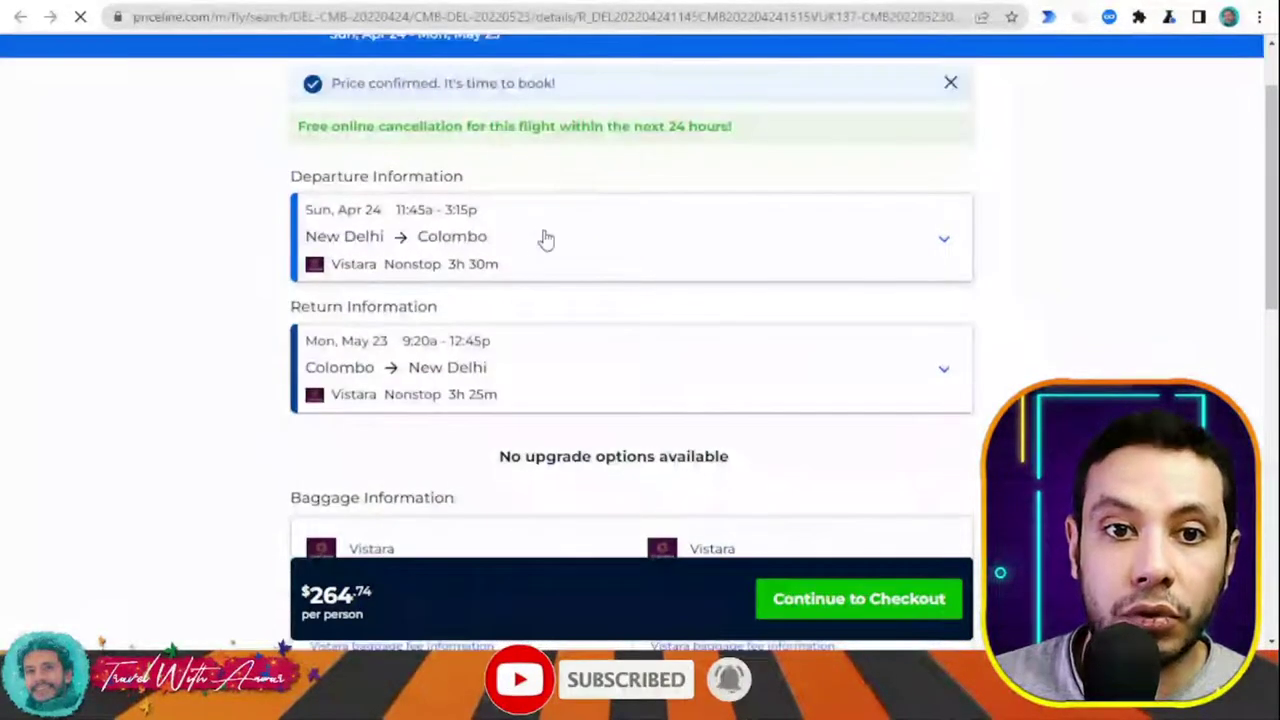
scroll(550, 225, "down", 2)
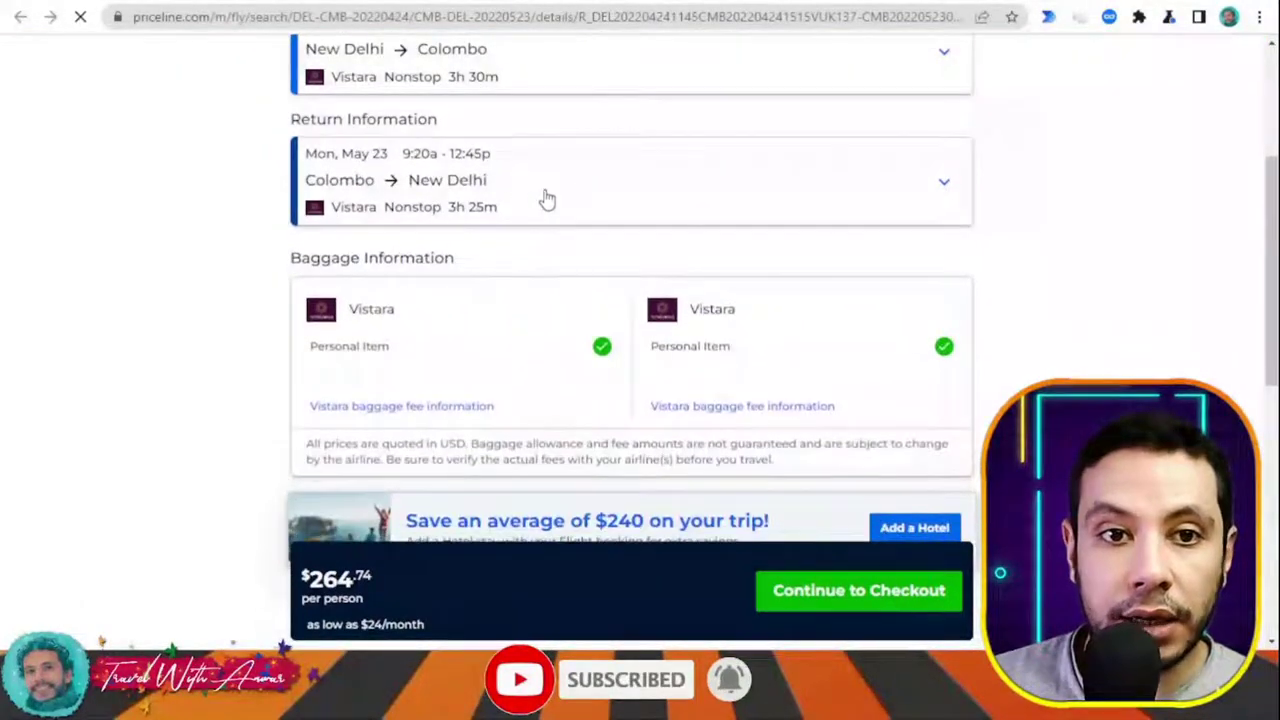
scroll(560, 200, "down", 2)
scroll(590, 197, "down", 1)
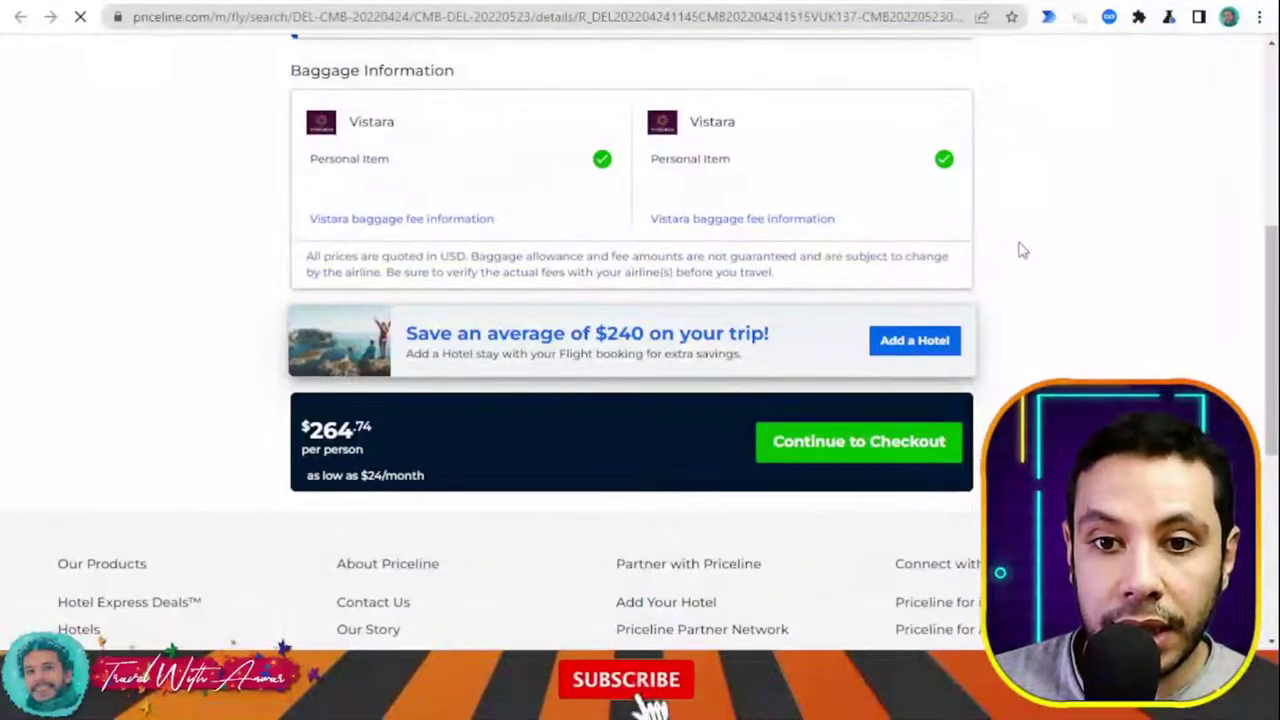
scroll(1097, 315, "down", 1)
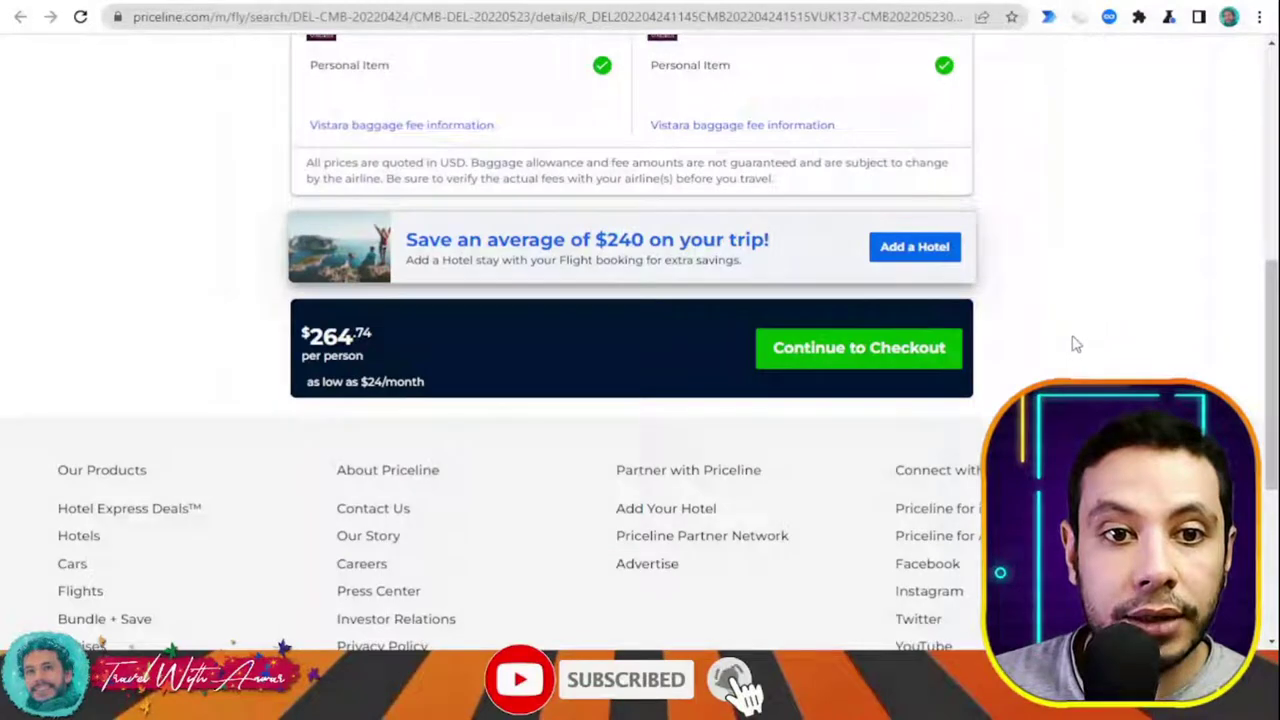
left_click(879, 360)
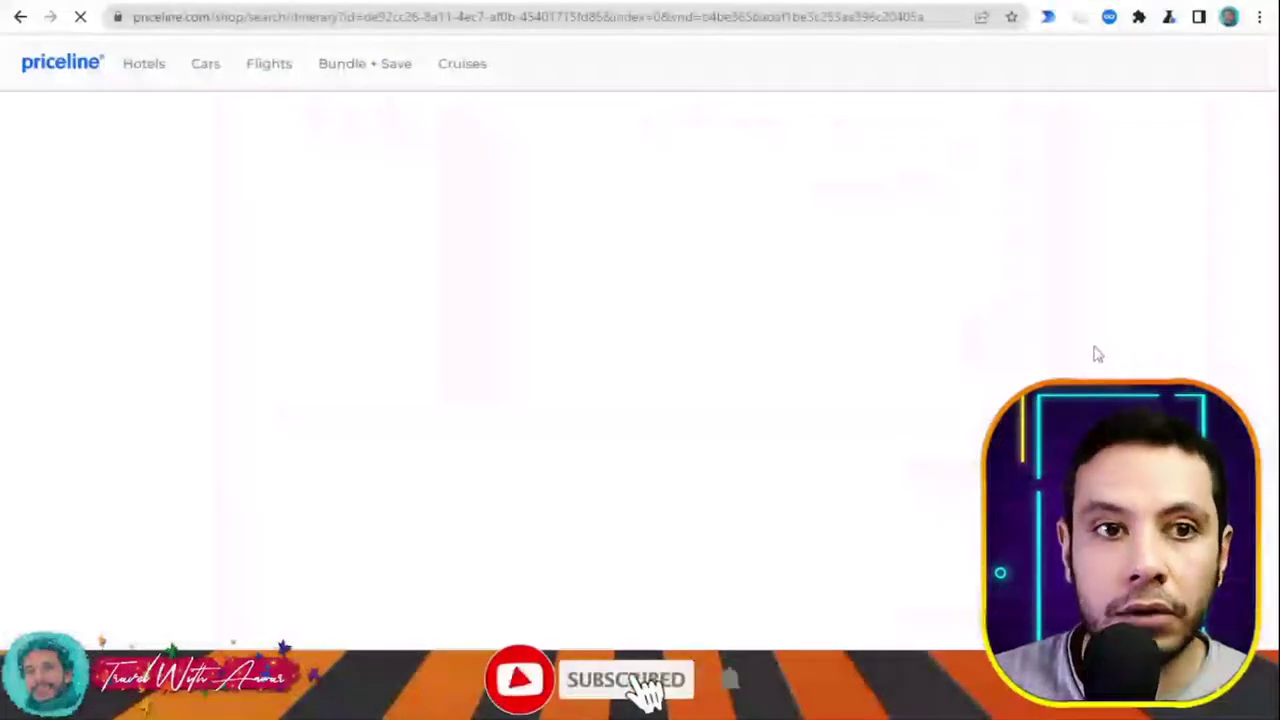
Step: Look over the $264.74 Vistara trip review and continue to the Travelers form
scroll(558, 320, "down", 2)
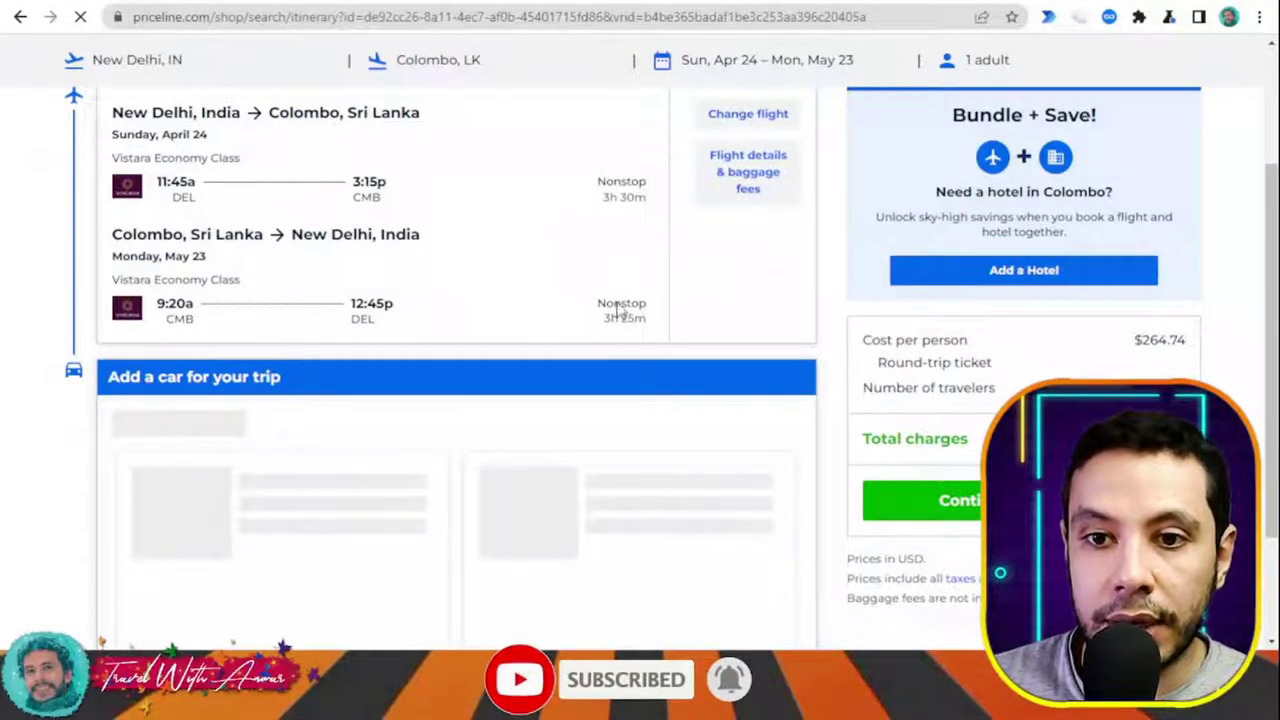
scroll(560, 296, "down", 2)
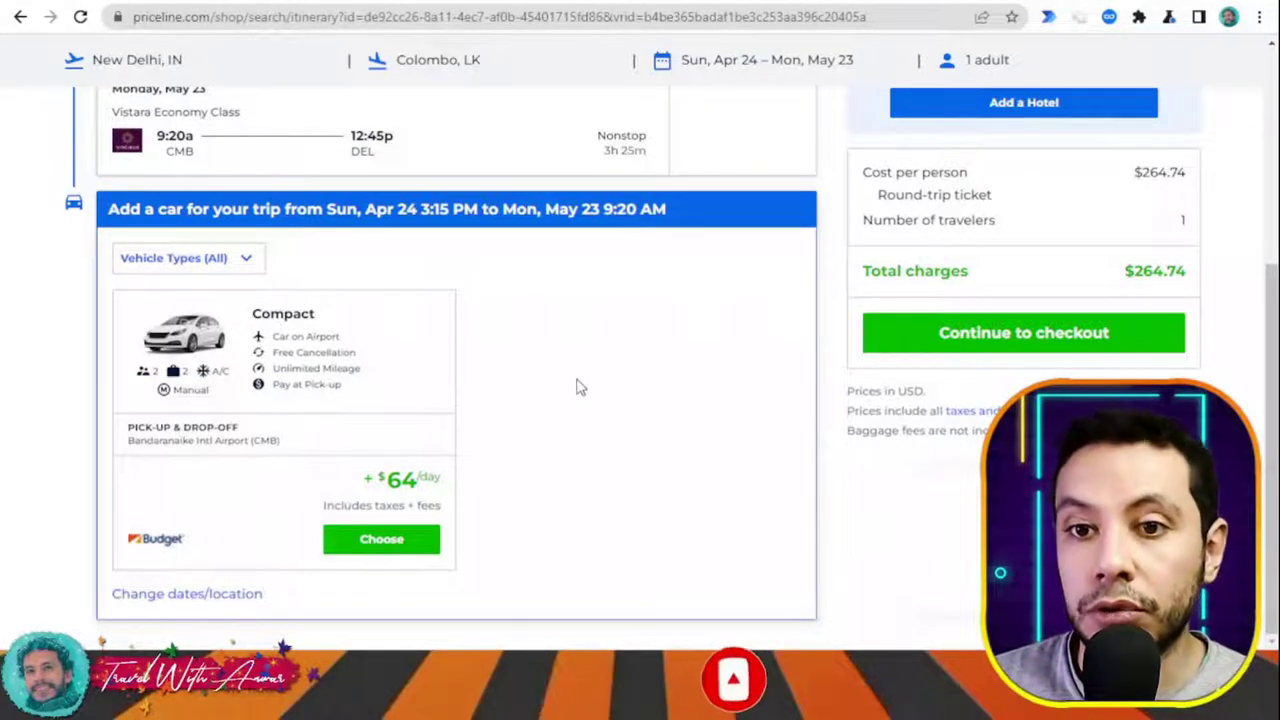
scroll(577, 387, "up", 2)
scroll(577, 387, "up", 2)
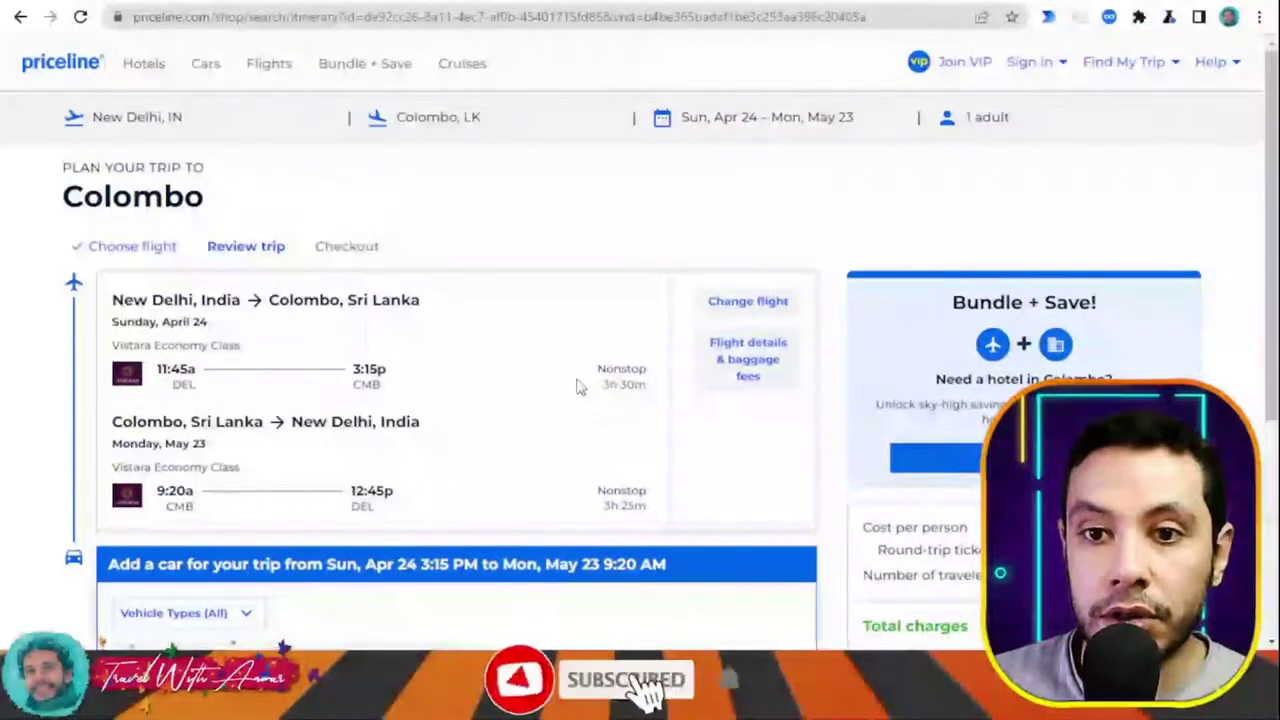
scroll(577, 387, "down", 4)
scroll(577, 387, "up", 4)
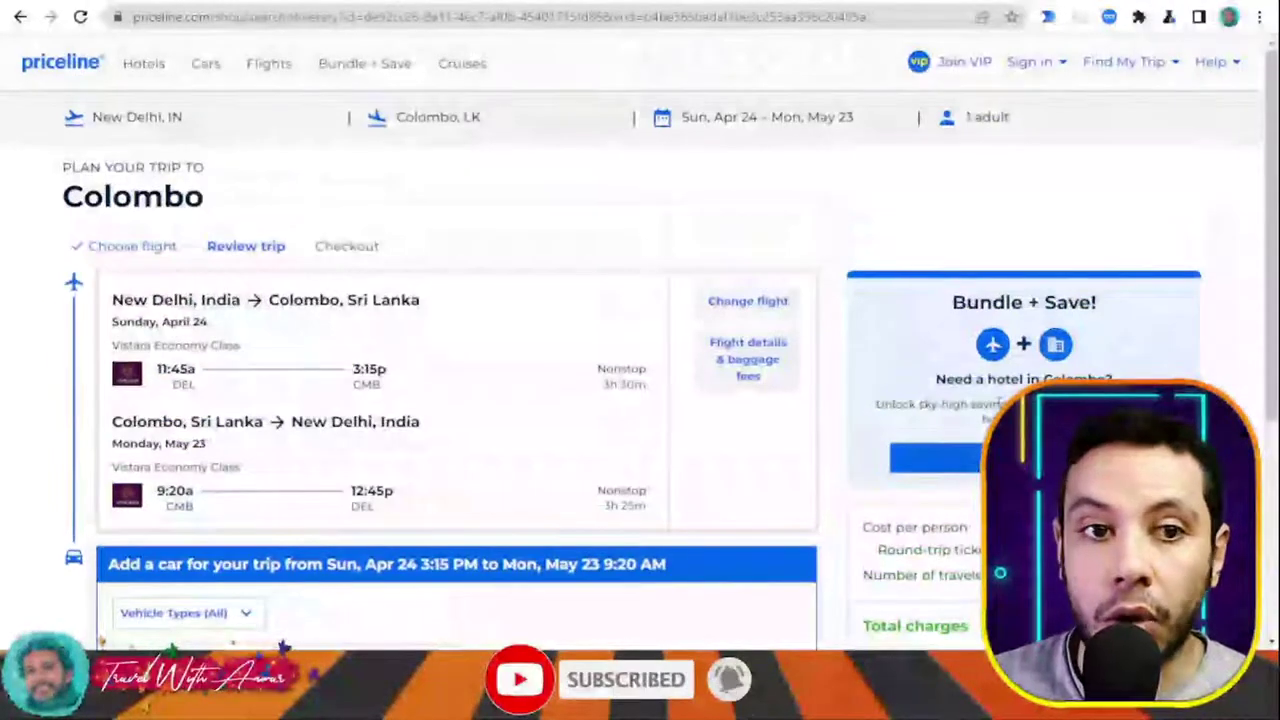
scroll(471, 277, "down", 3)
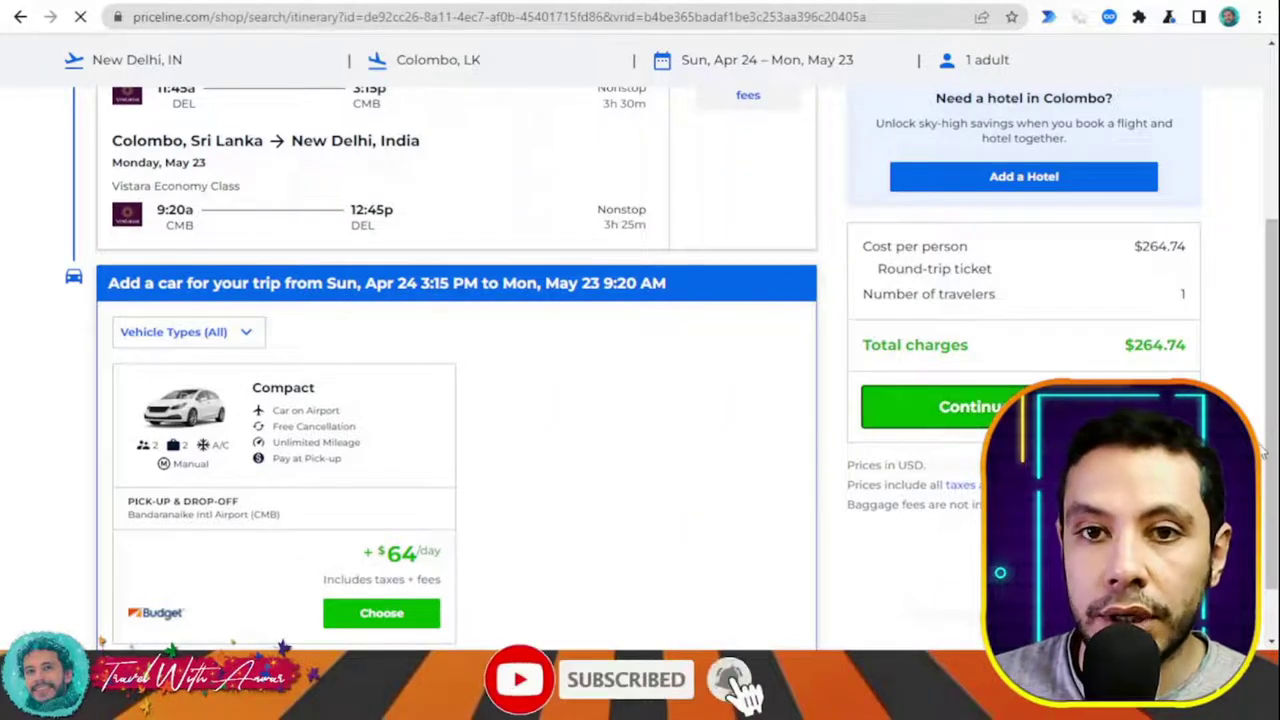
left_click(1040, 406)
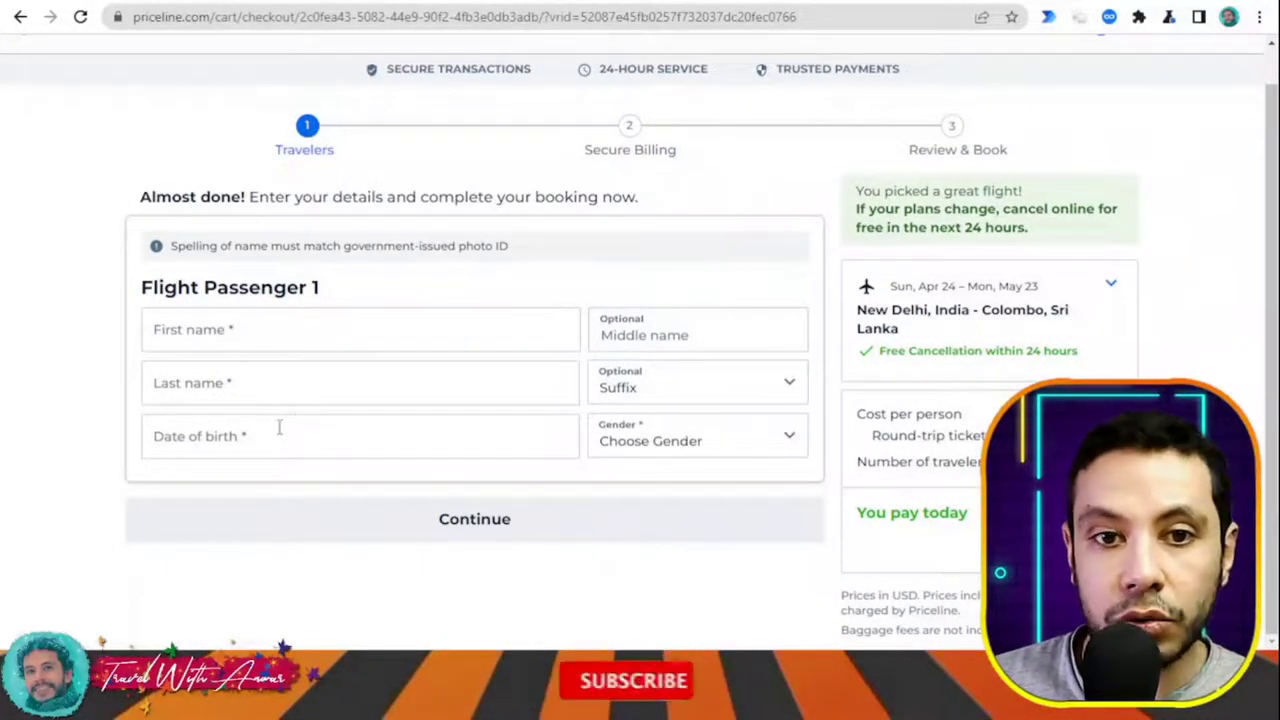
Step: Autofill Passenger 1's first and last name and enter the date of birth
left_click(708, 332)
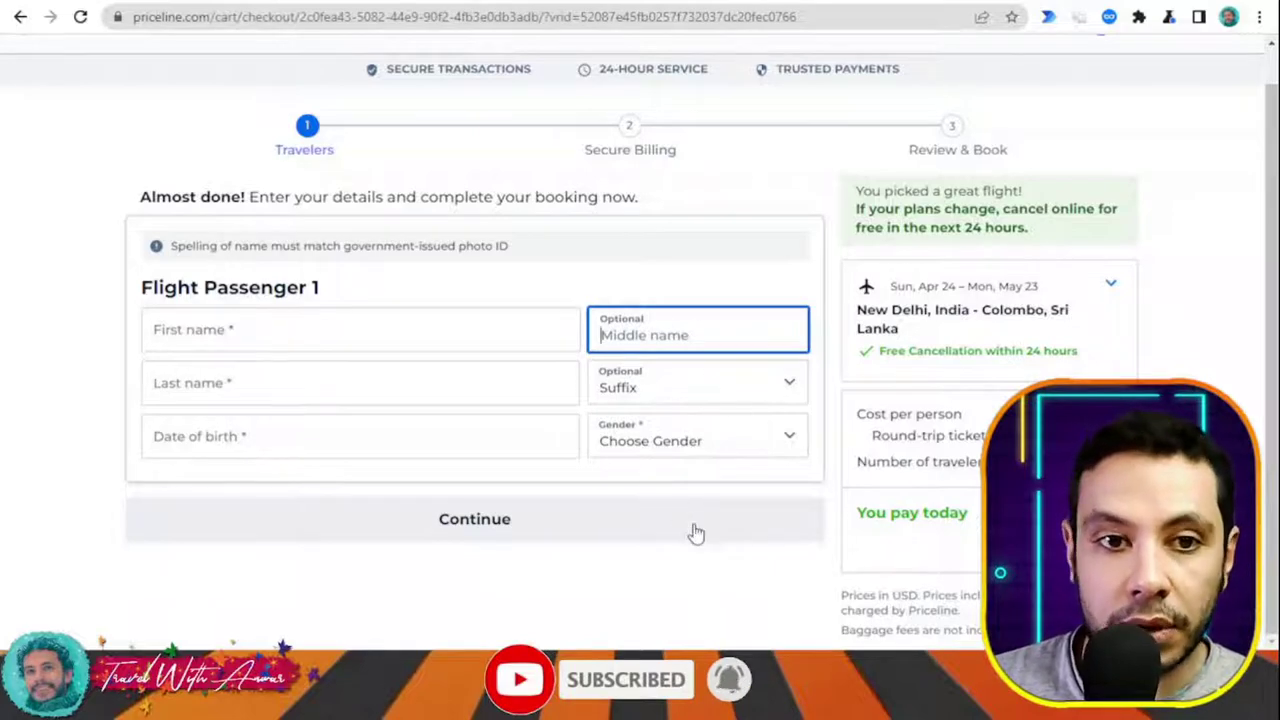
scroll(696, 534, "up", 1)
left_click(257, 329)
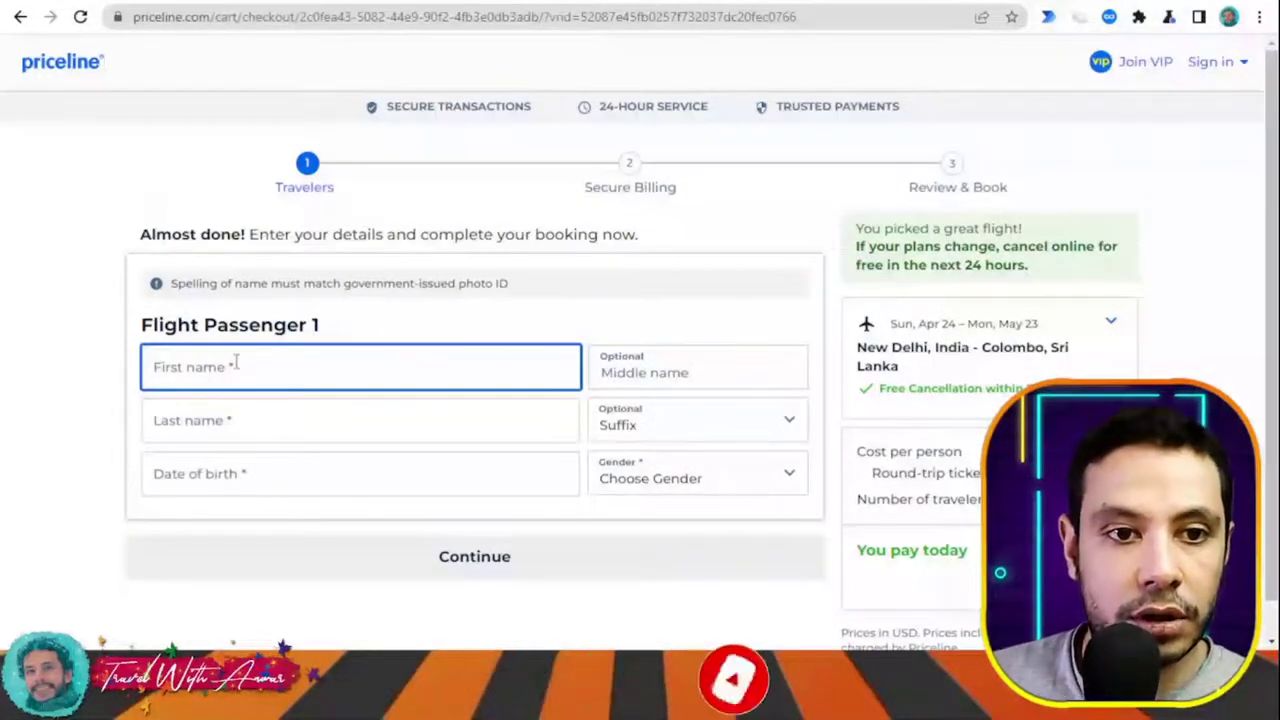
left_click(246, 404)
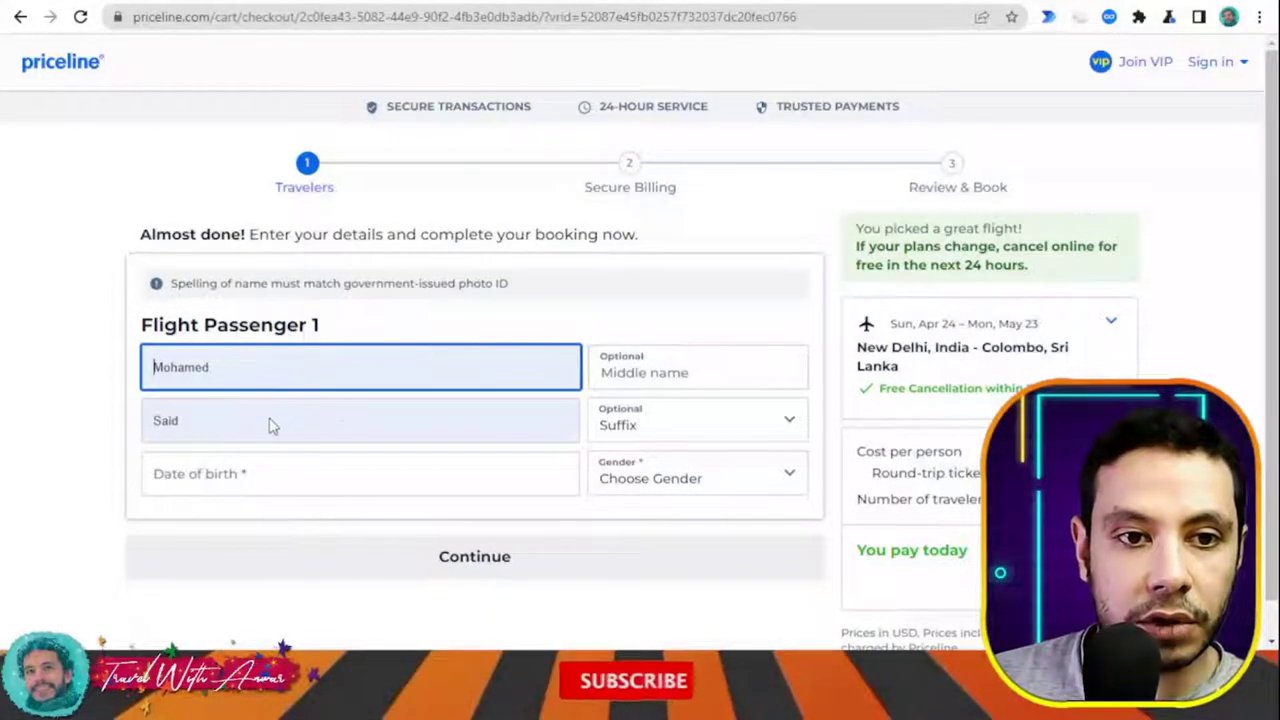
left_click(276, 477)
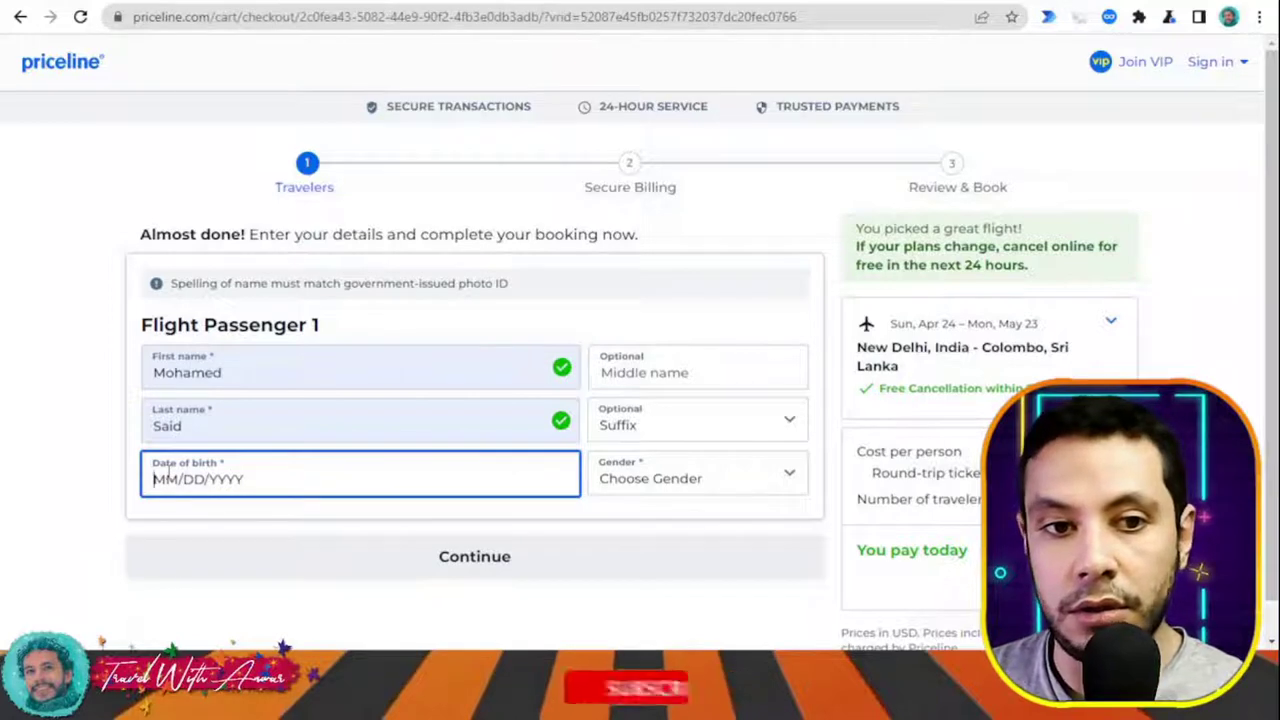
type("00")
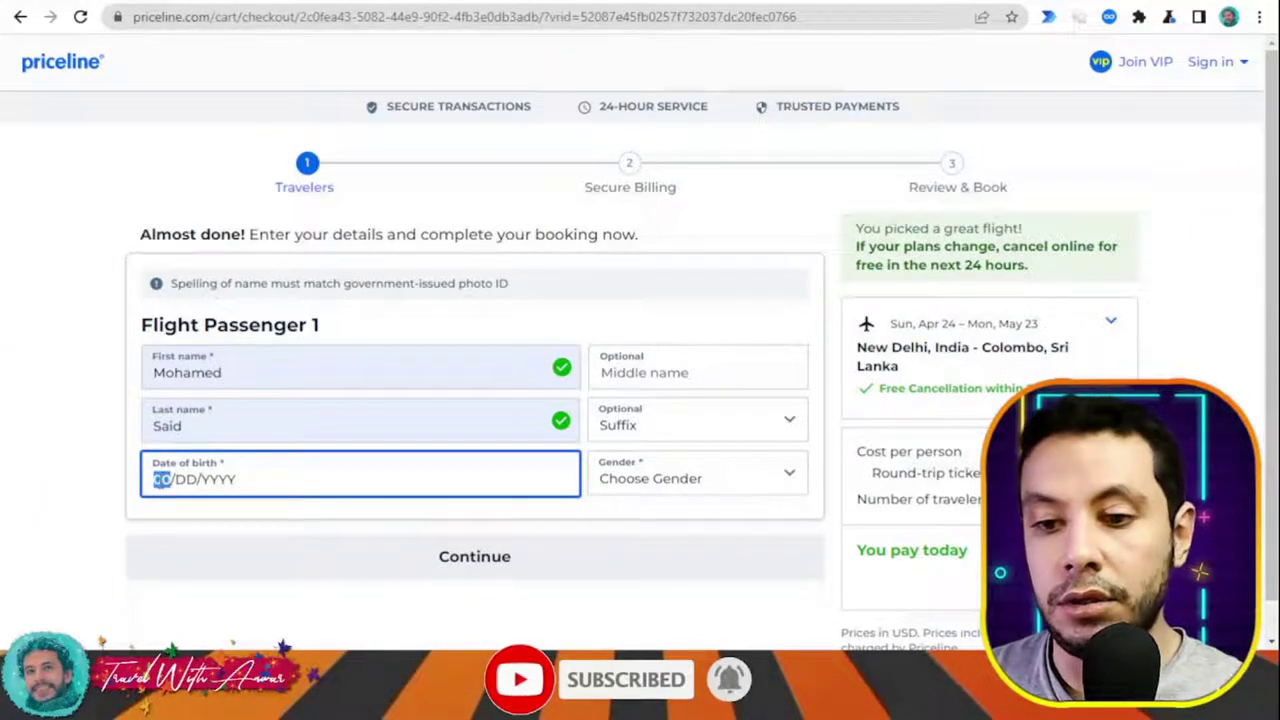
type("02")
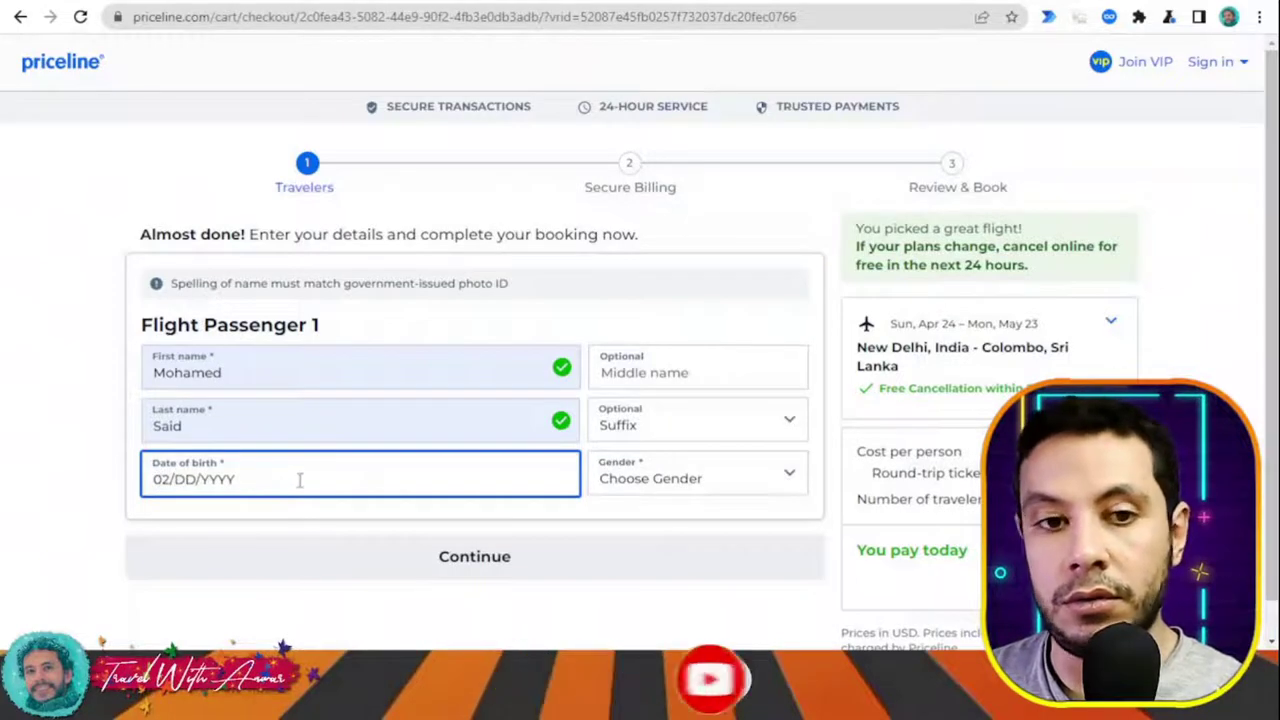
type("01/1991")
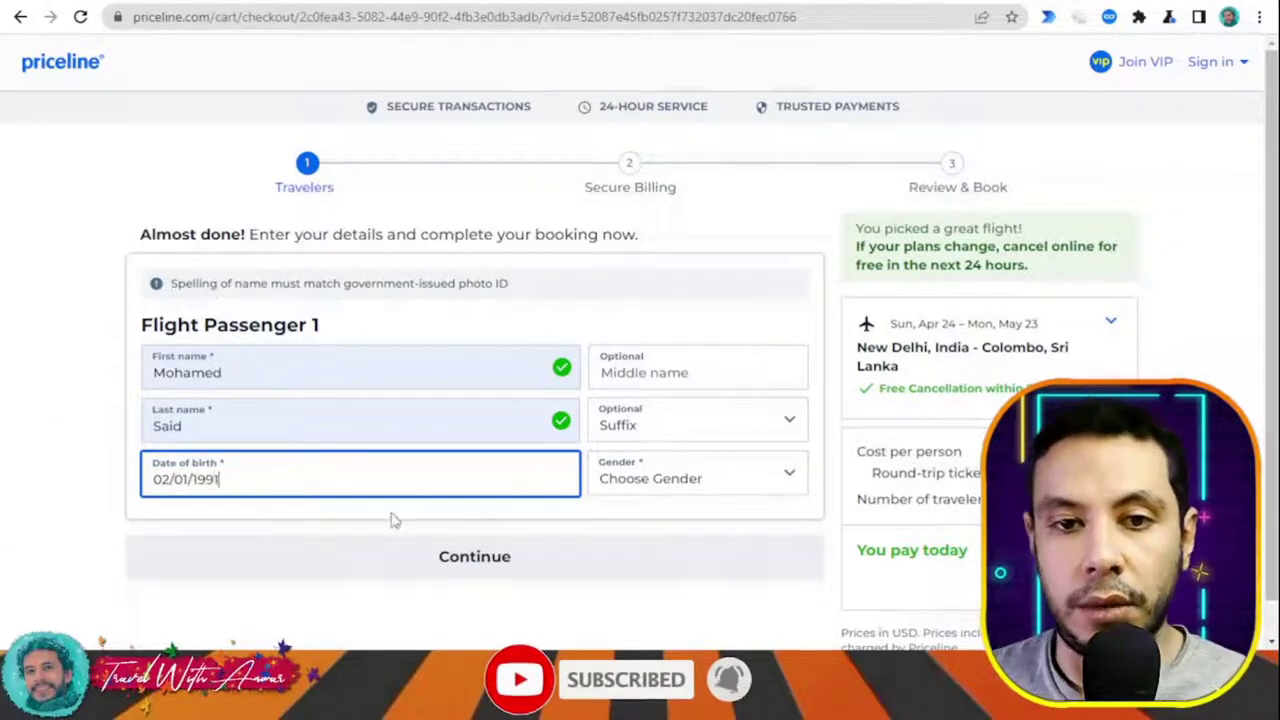
Step: Set the passenger's gender to Male and continue to Secure Billing
scroll(680, 455, "down", 1)
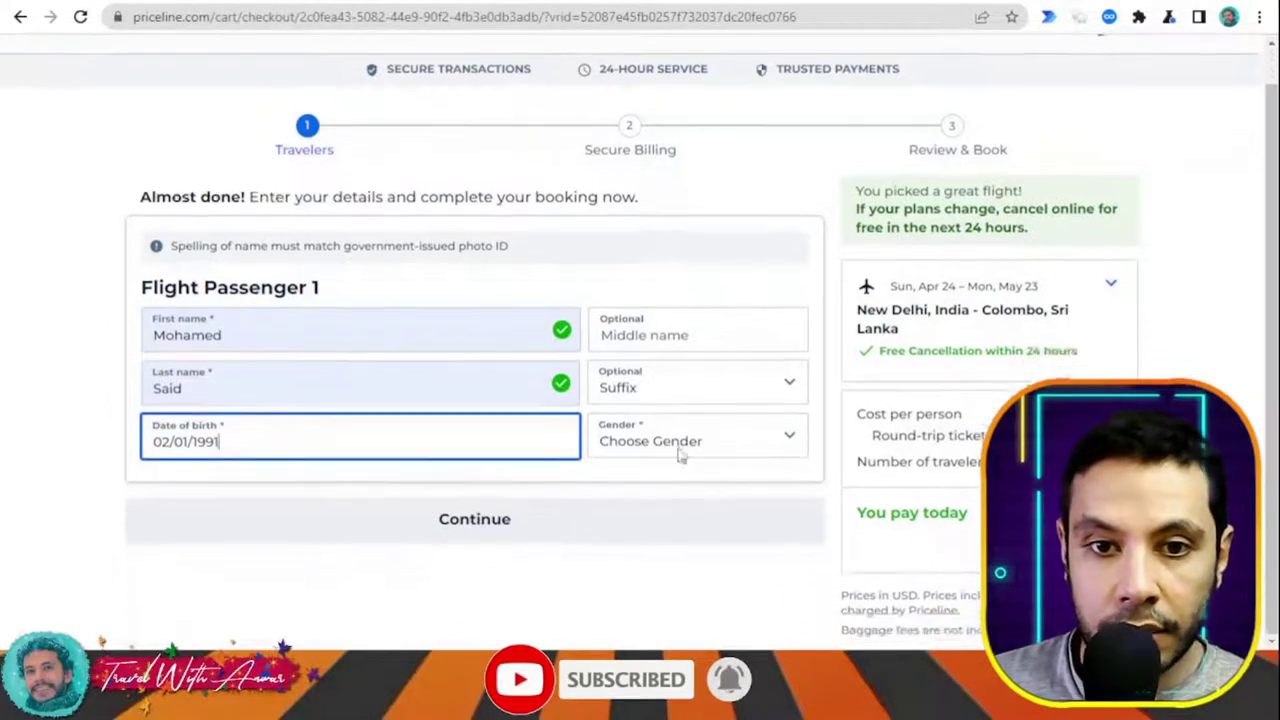
left_click(497, 524)
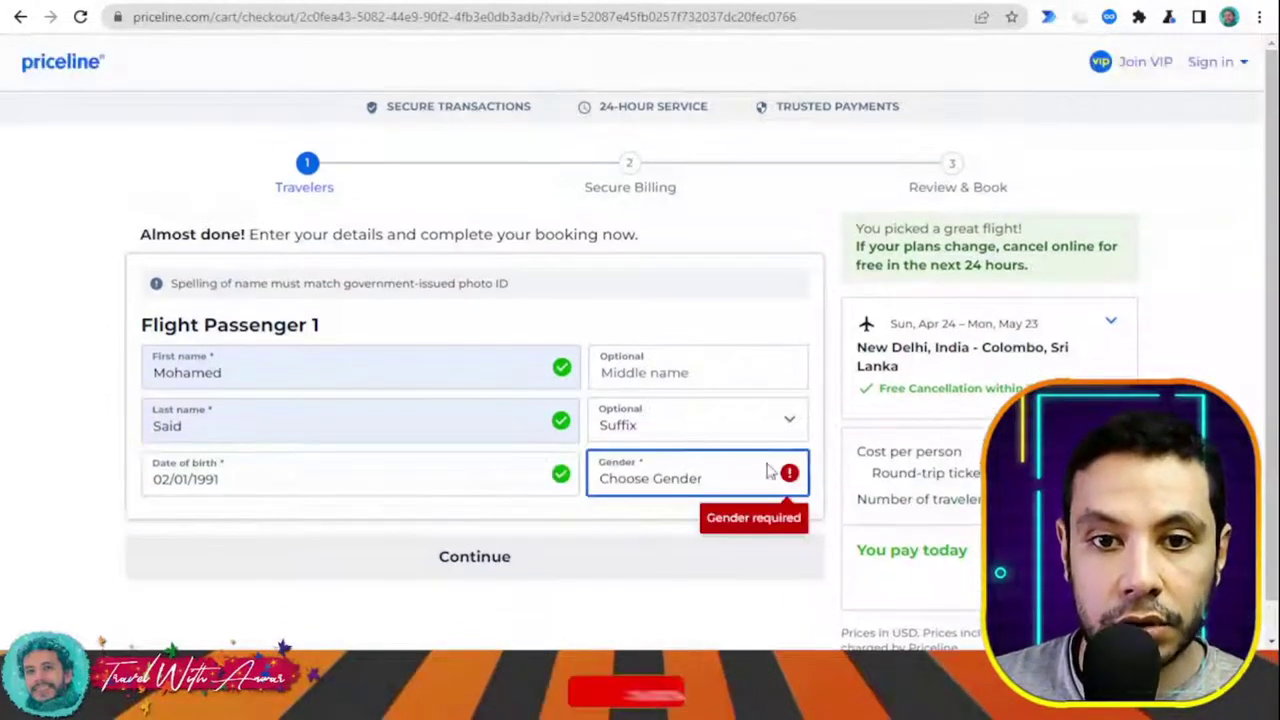
key("m")
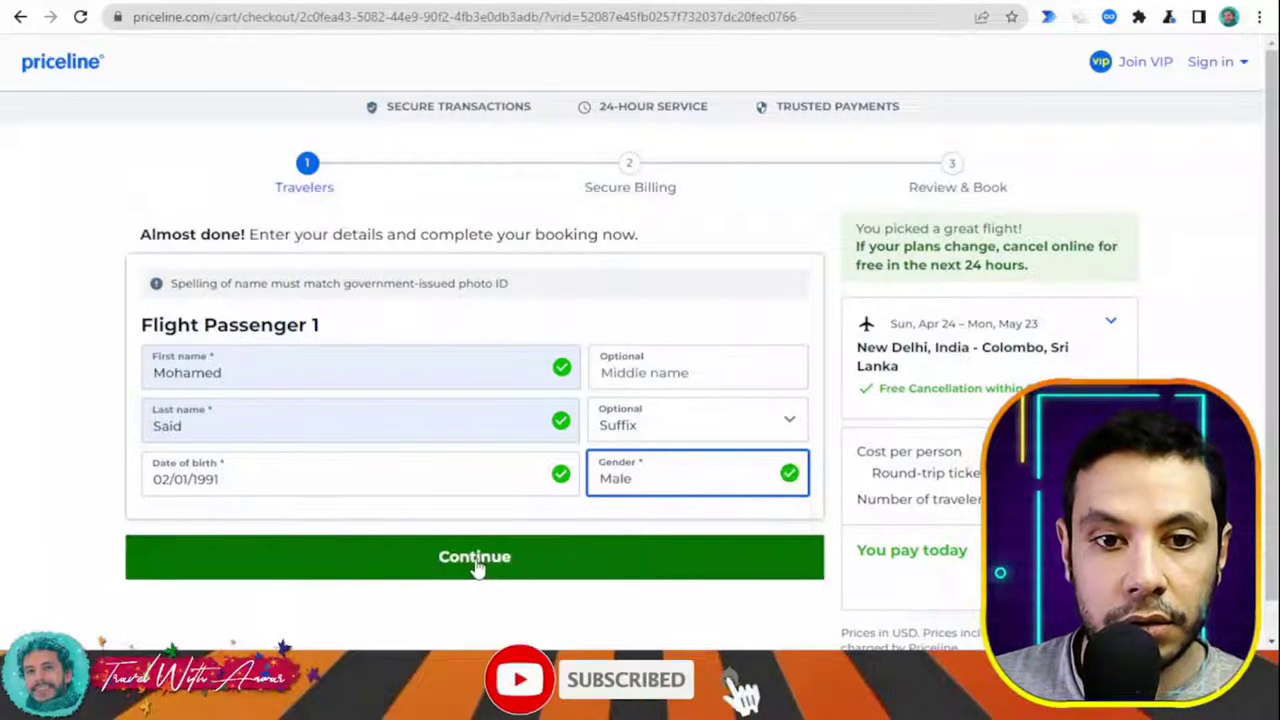
left_click(594, 558)
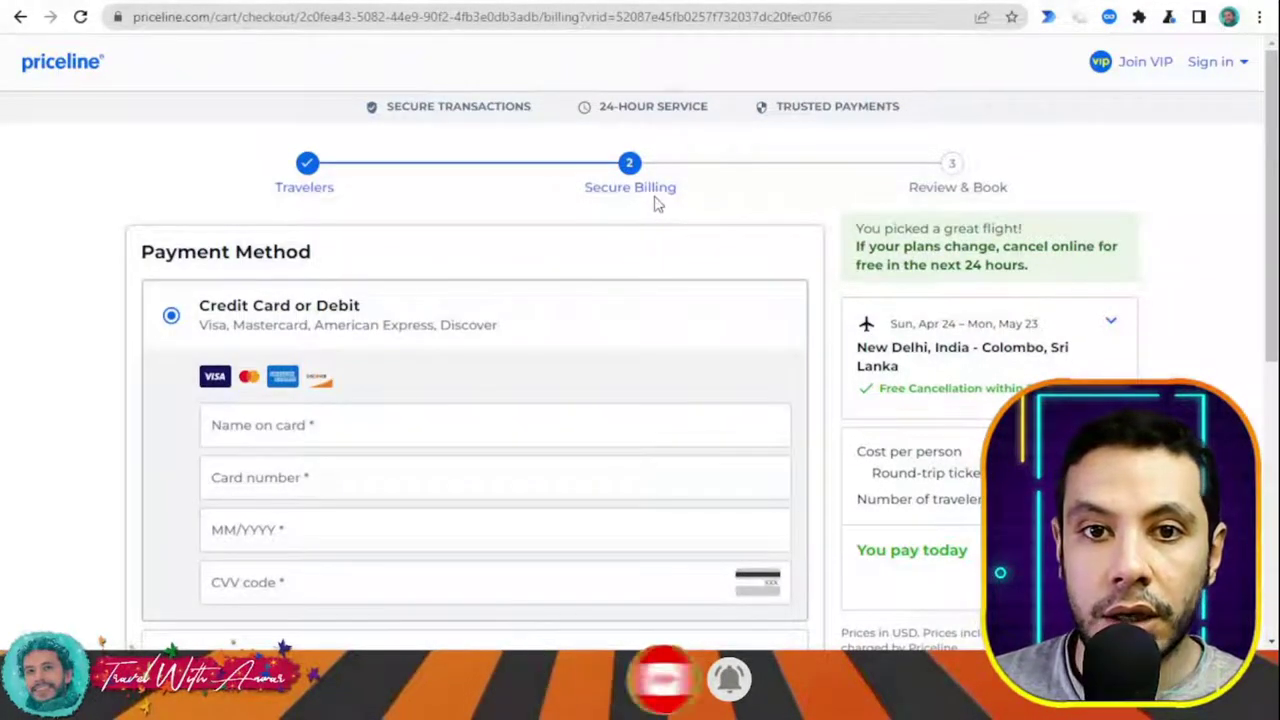
Step: Review Priceline's Payment Method and Billing sections by scrolling through the checkout form
scroll(630, 207, "down", 3)
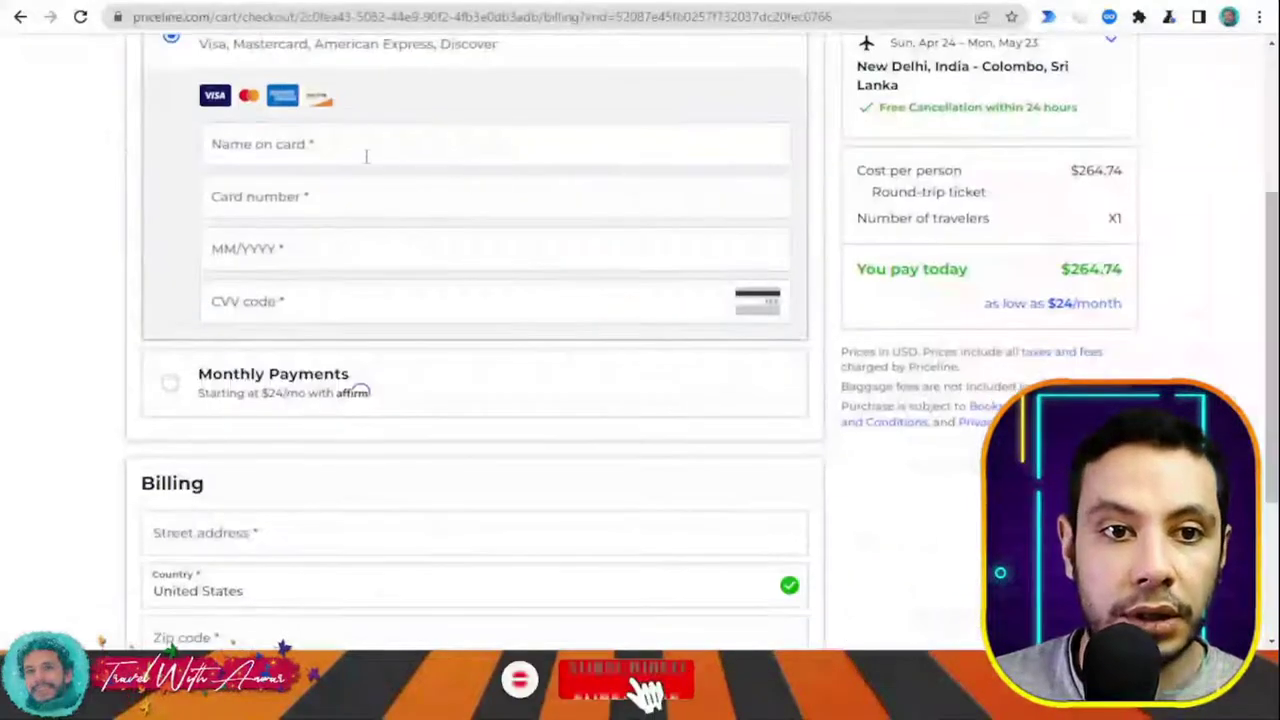
scroll(655, 266, "down", 2)
scroll(655, 266, "up", 4)
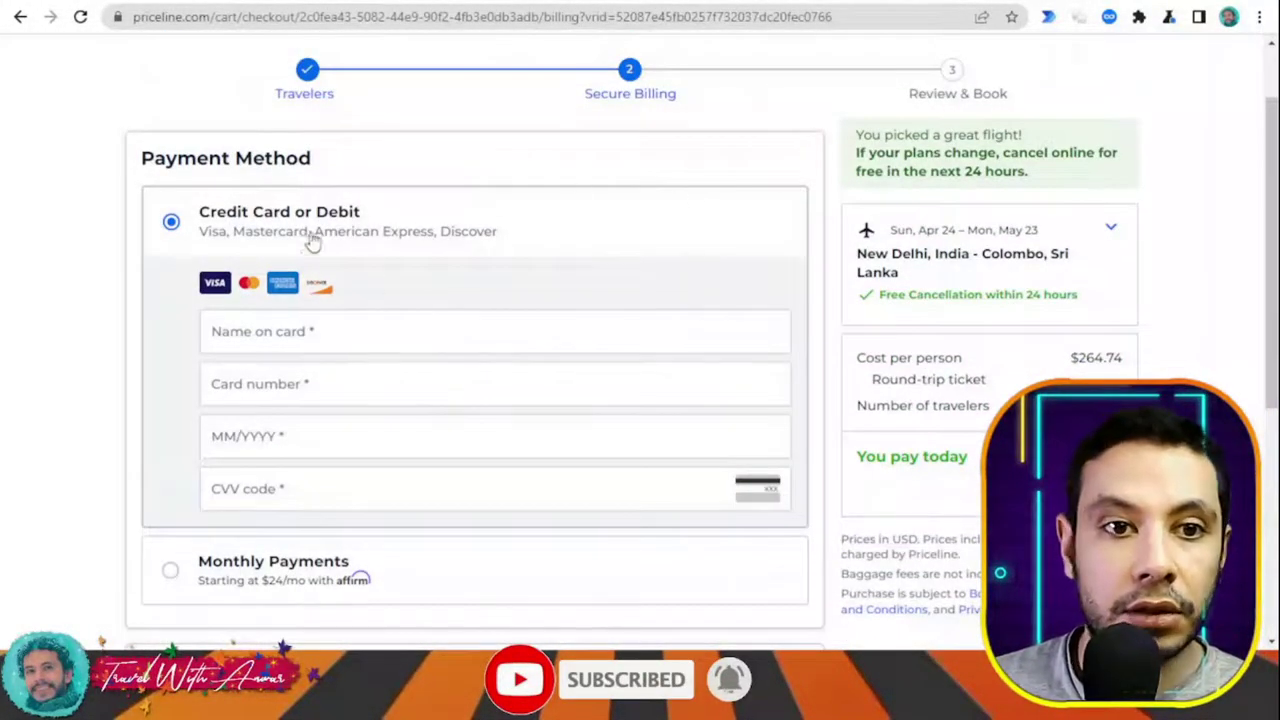
scroll(369, 286, "down", 5)
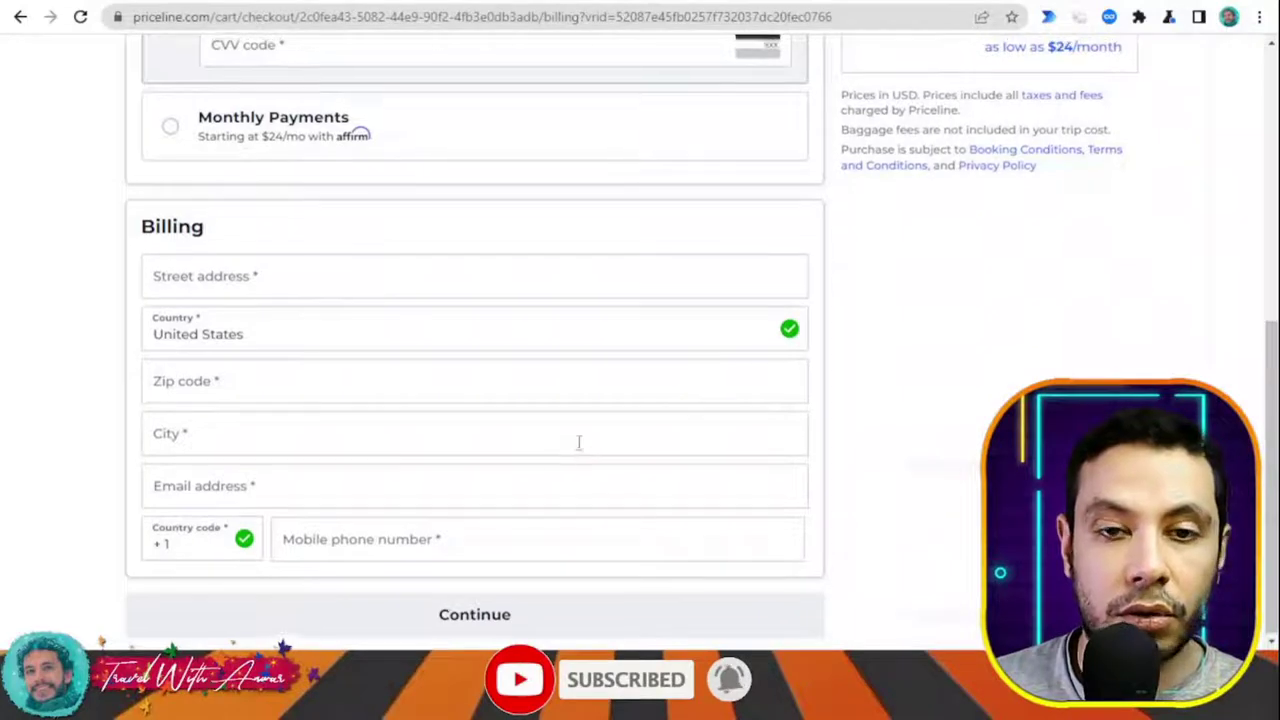
scroll(577, 443, "up", 5)
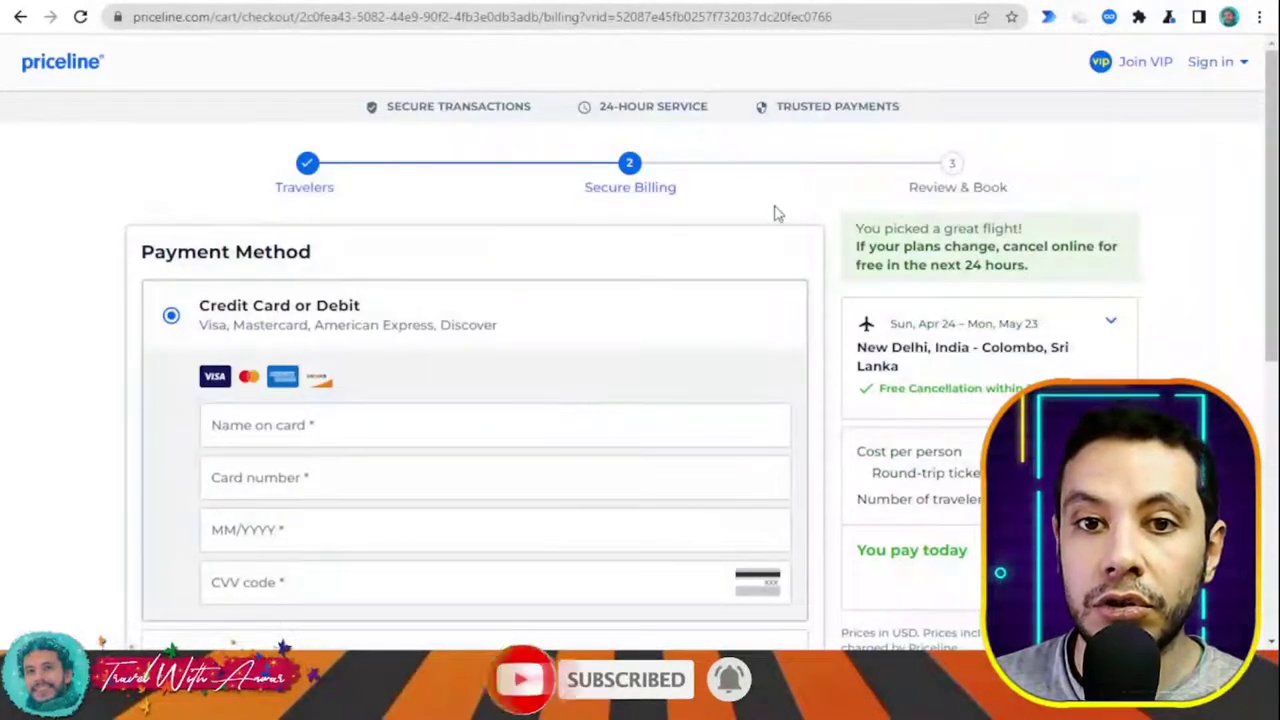
scroll(767, 226, "down", 5)
scroll(591, 360, "up", 5)
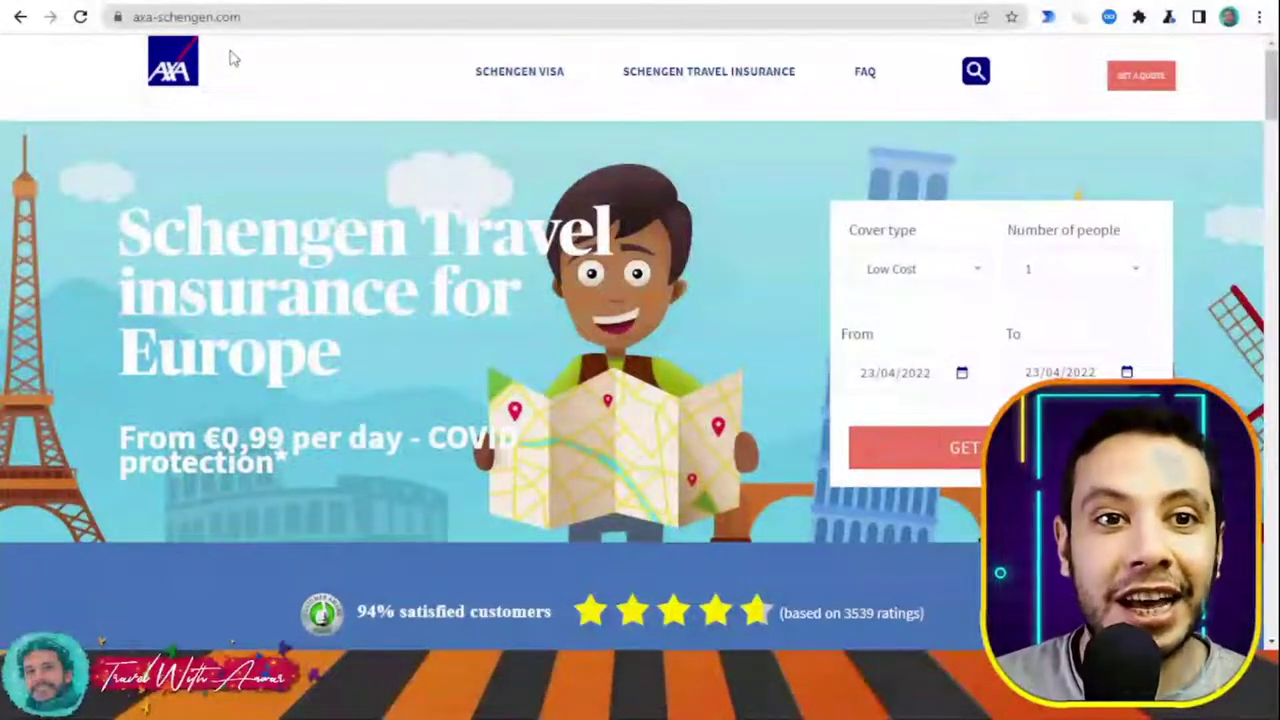
Step: Check the cover type list in the quote form and keep Low Cost selected
scroll(230, 60, "down", 5)
scroll(372, 232, "up", 5)
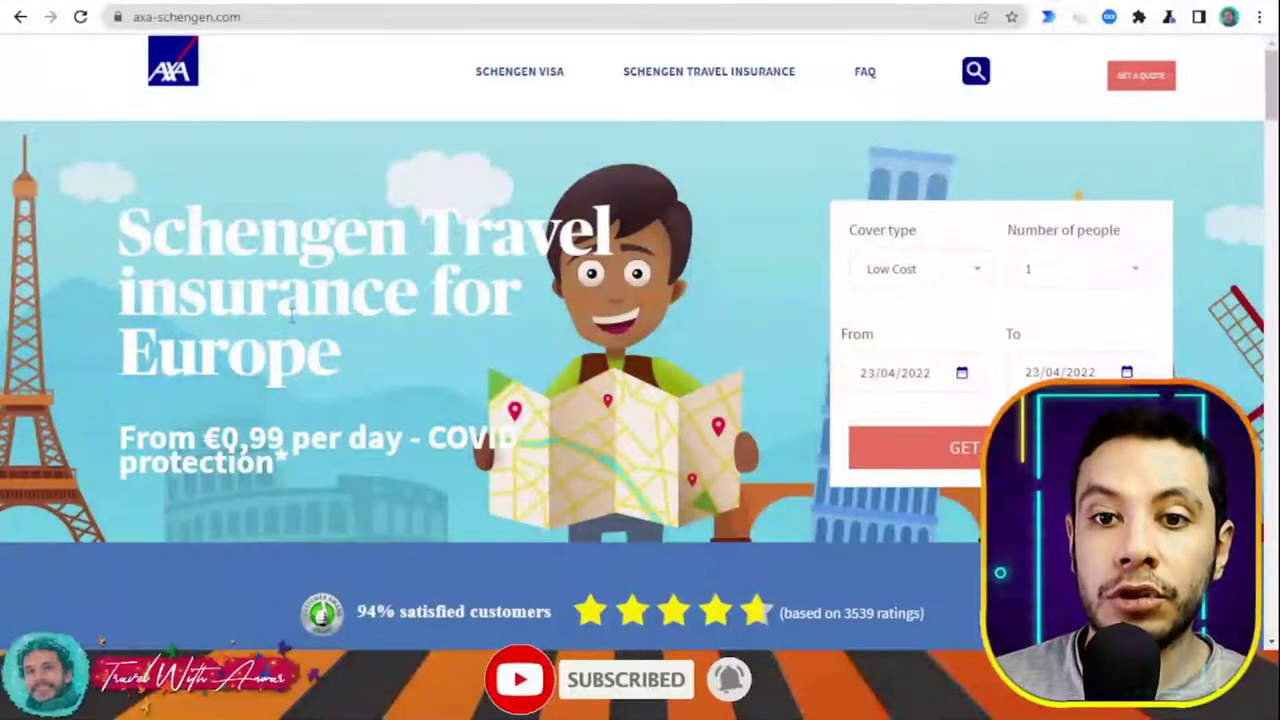
left_click(900, 272)
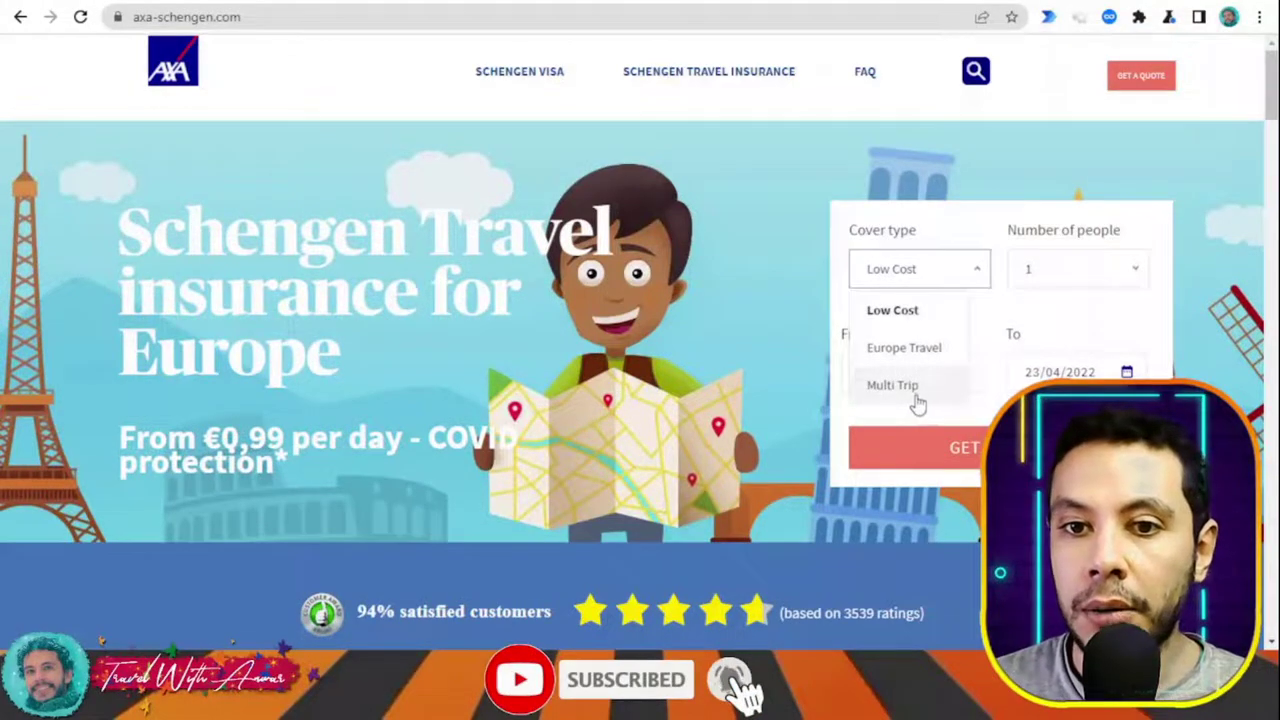
left_click(664, 315)
scroll(664, 315, "down", 5)
scroll(1040, 348, "down", 4)
scroll(1146, 366, "down", 2)
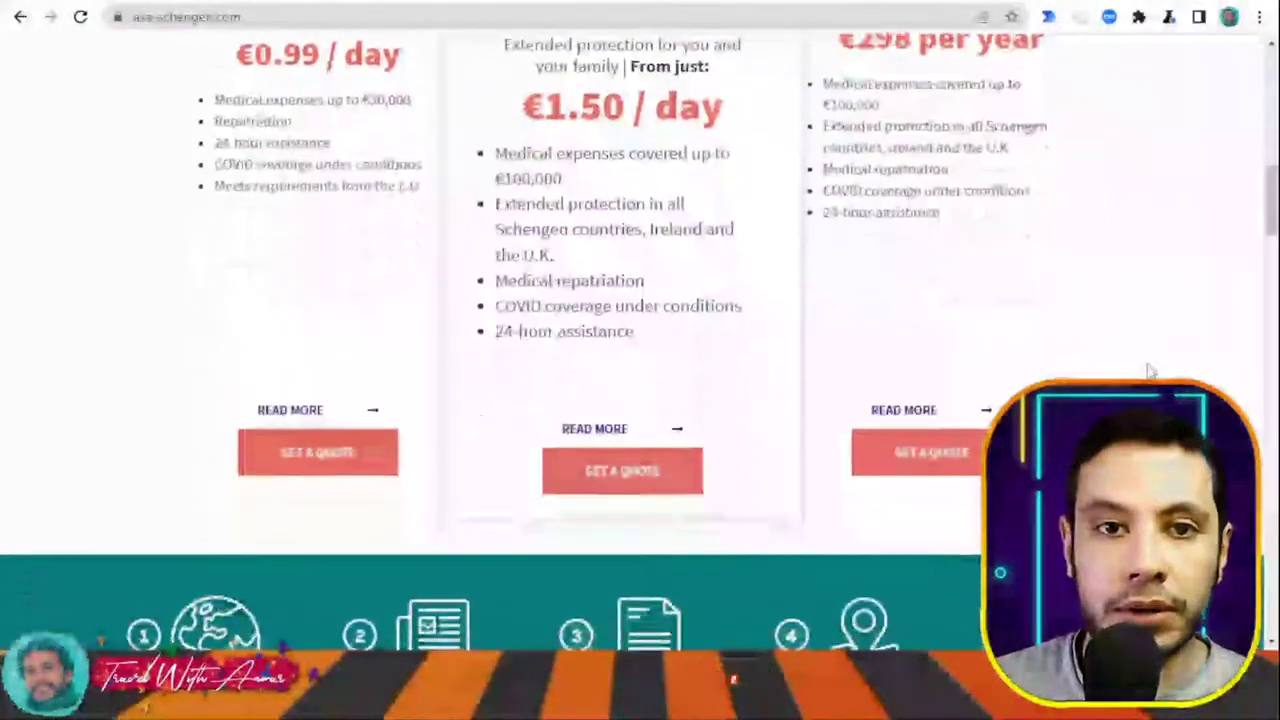
scroll(1150, 370, "up", 2)
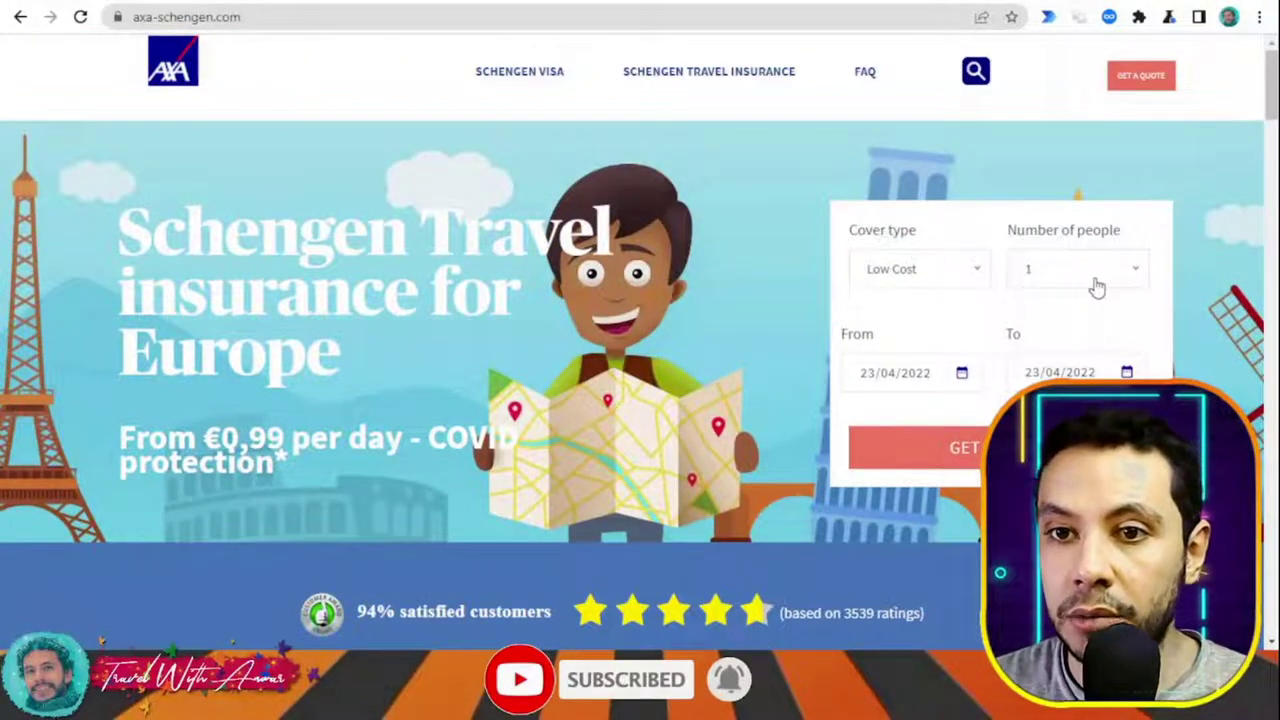
Step: Set the trip dates from 01/05/2022 to 31/05/2022 in the calendars
left_click(916, 373)
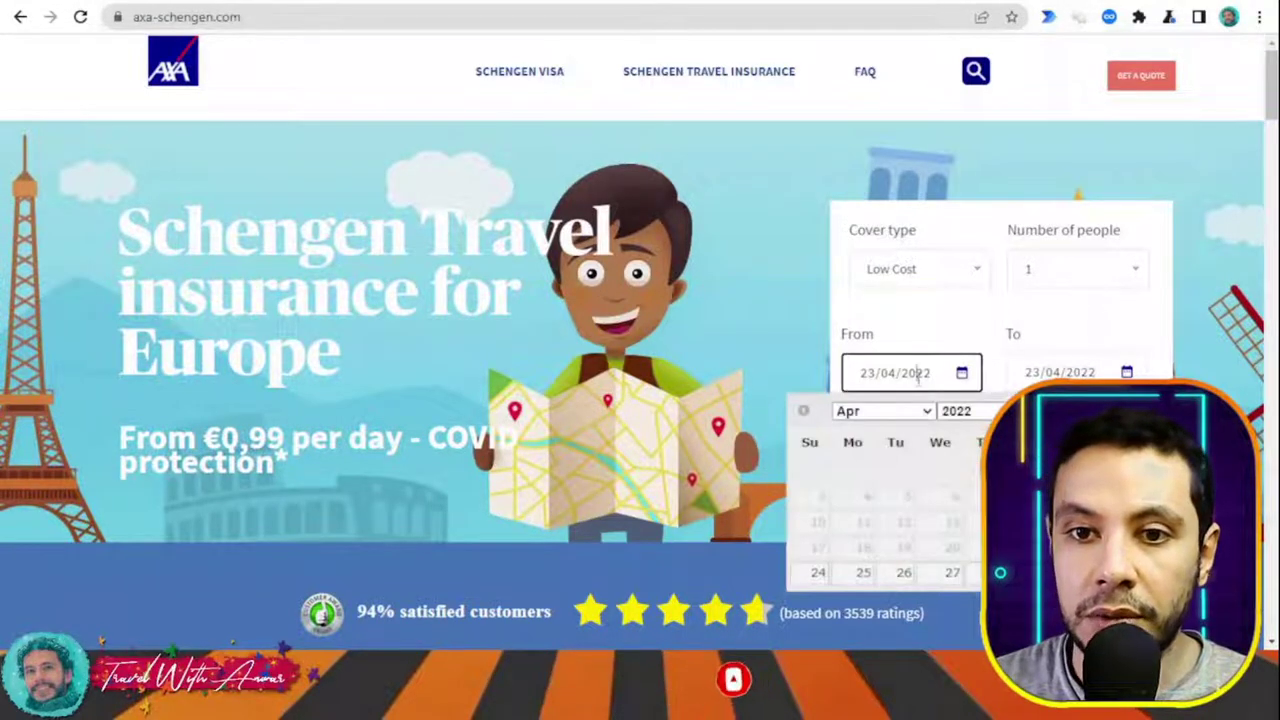
left_click(915, 413)
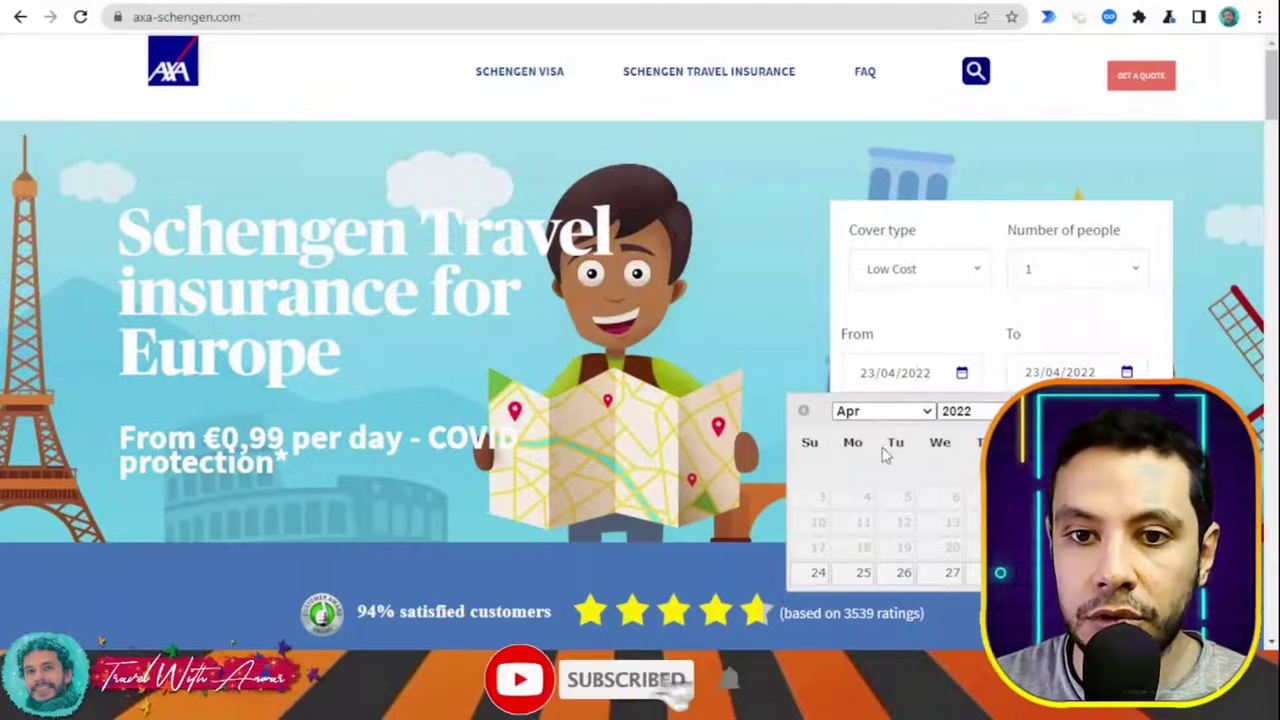
left_click(870, 468)
left_click(817, 473)
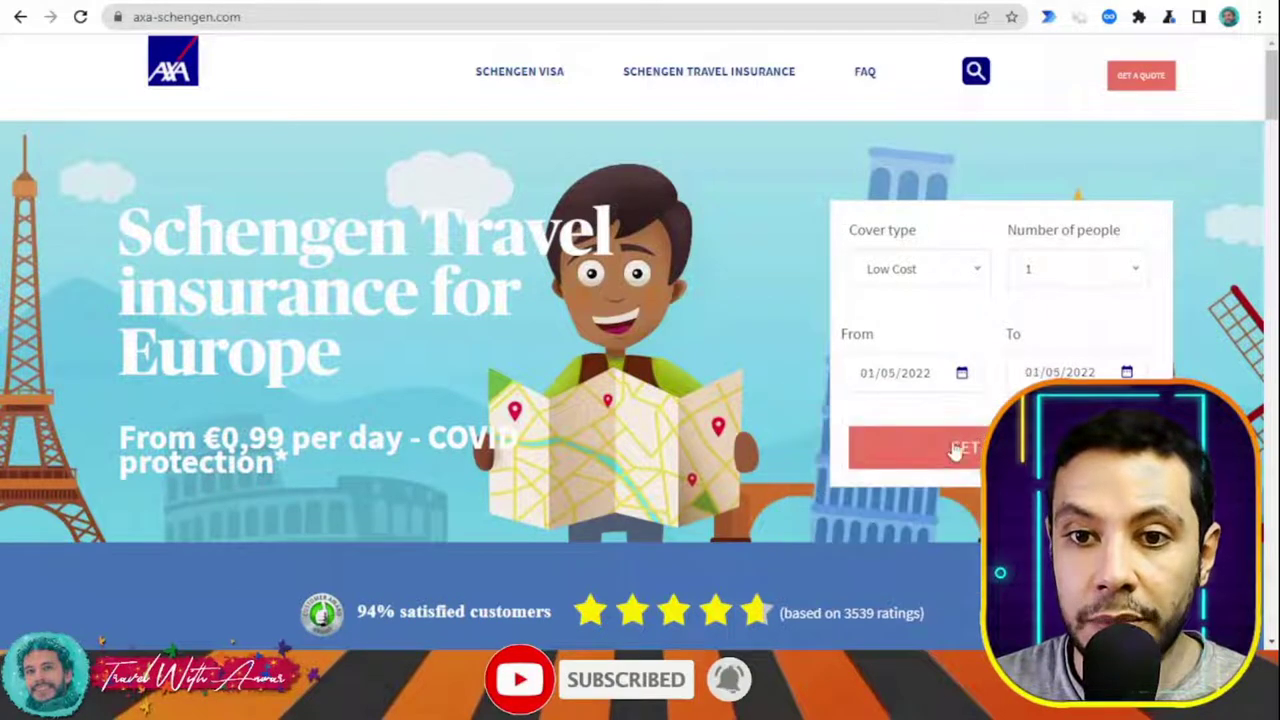
left_click(1080, 372)
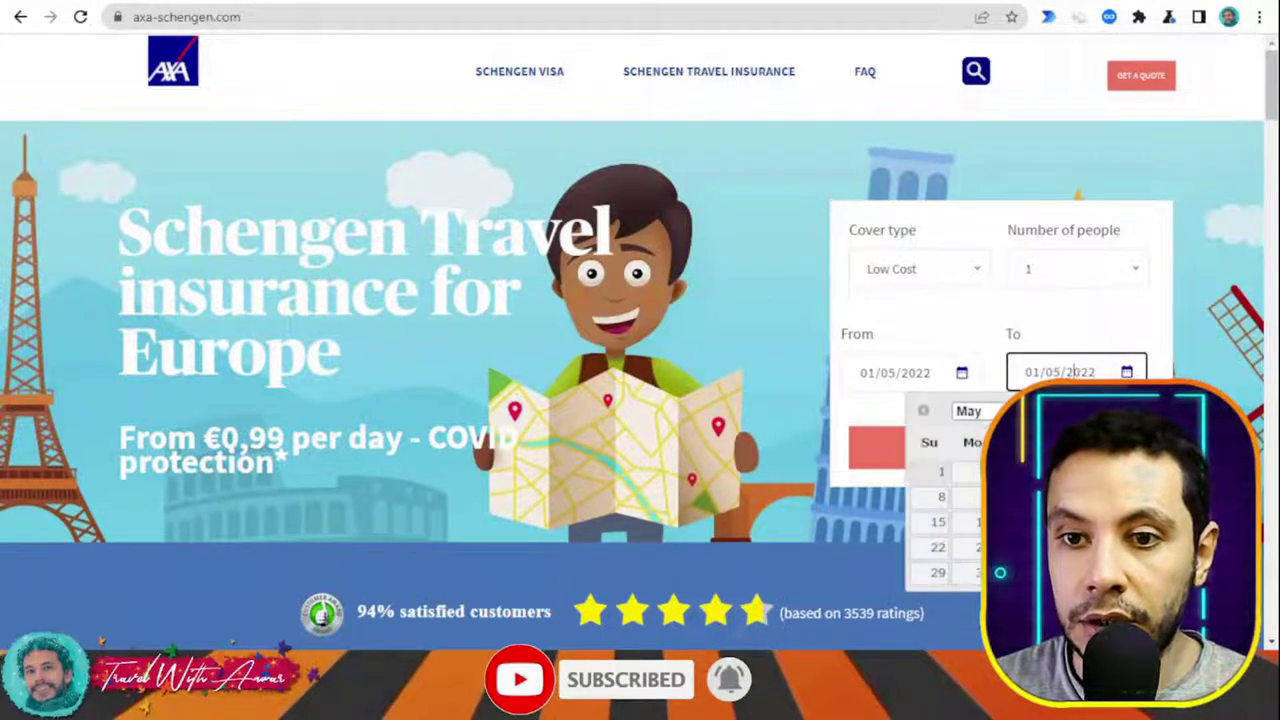
left_click(1014, 572)
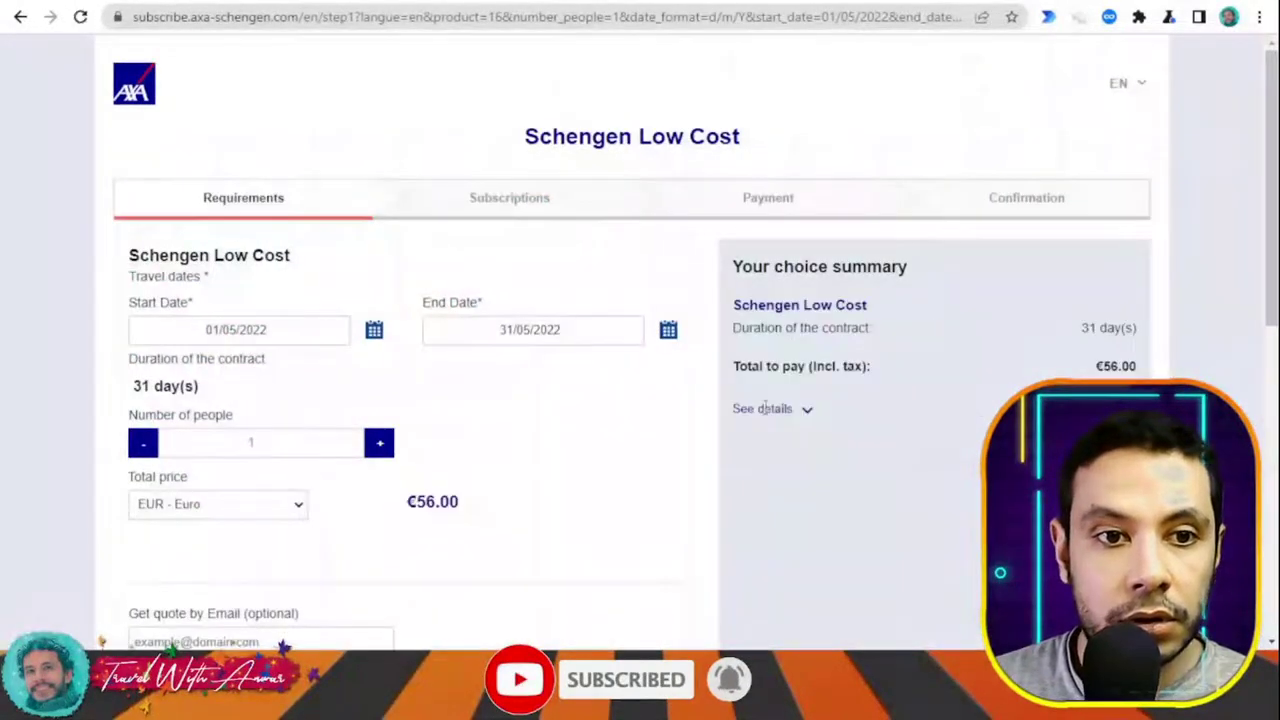
Step: Review the Low Cost quote and highlight its €56.00 total price
scroll(620, 402, "down", 1)
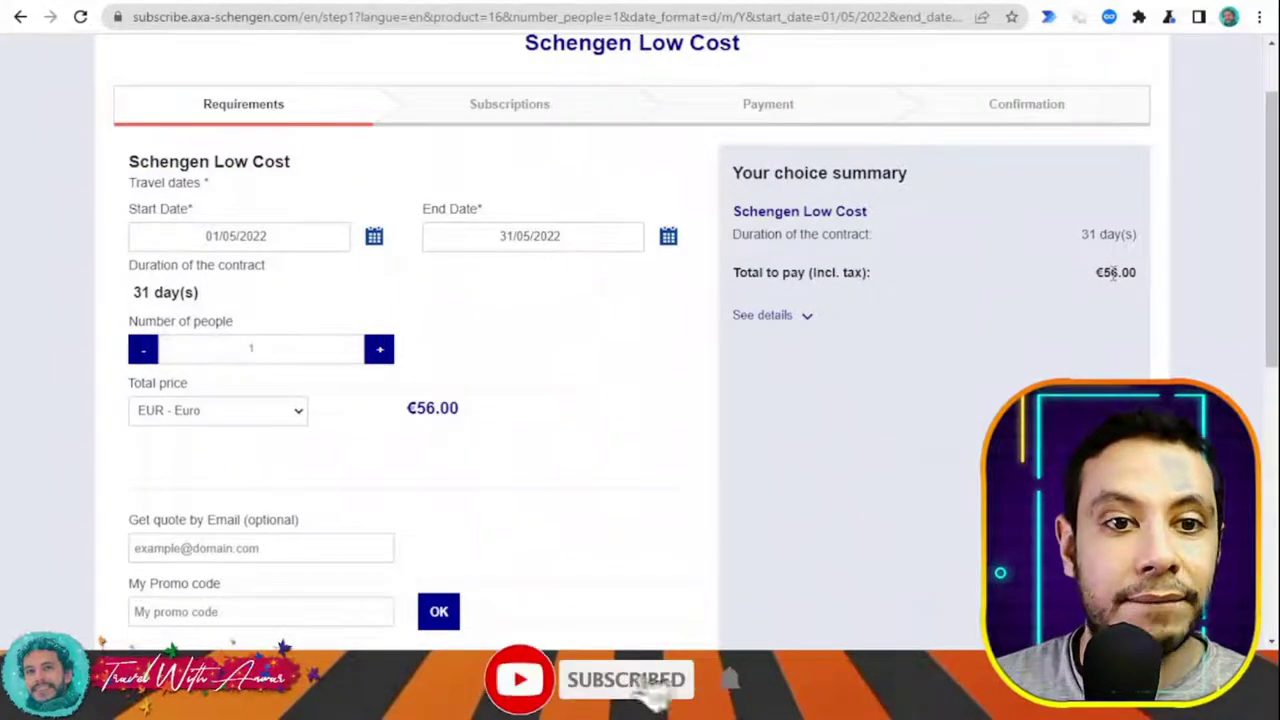
scroll(760, 364, "up", 1)
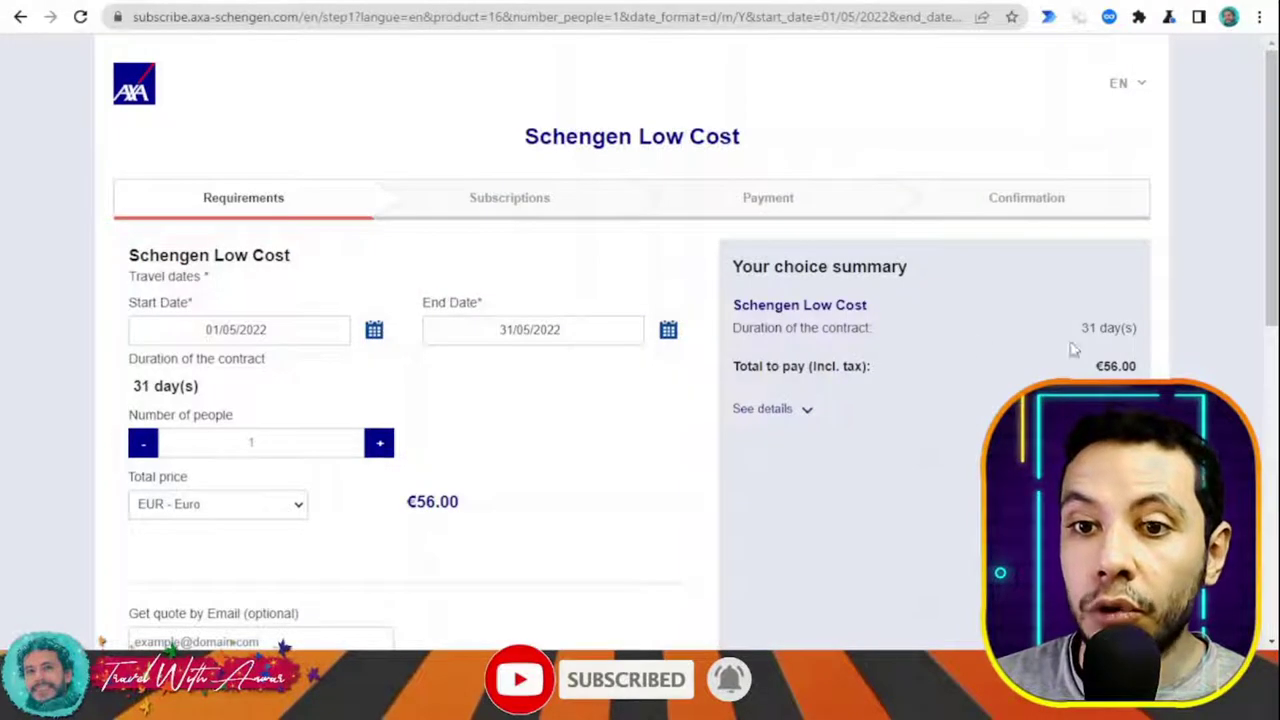
left_click_drag(1104, 366, 1117, 366)
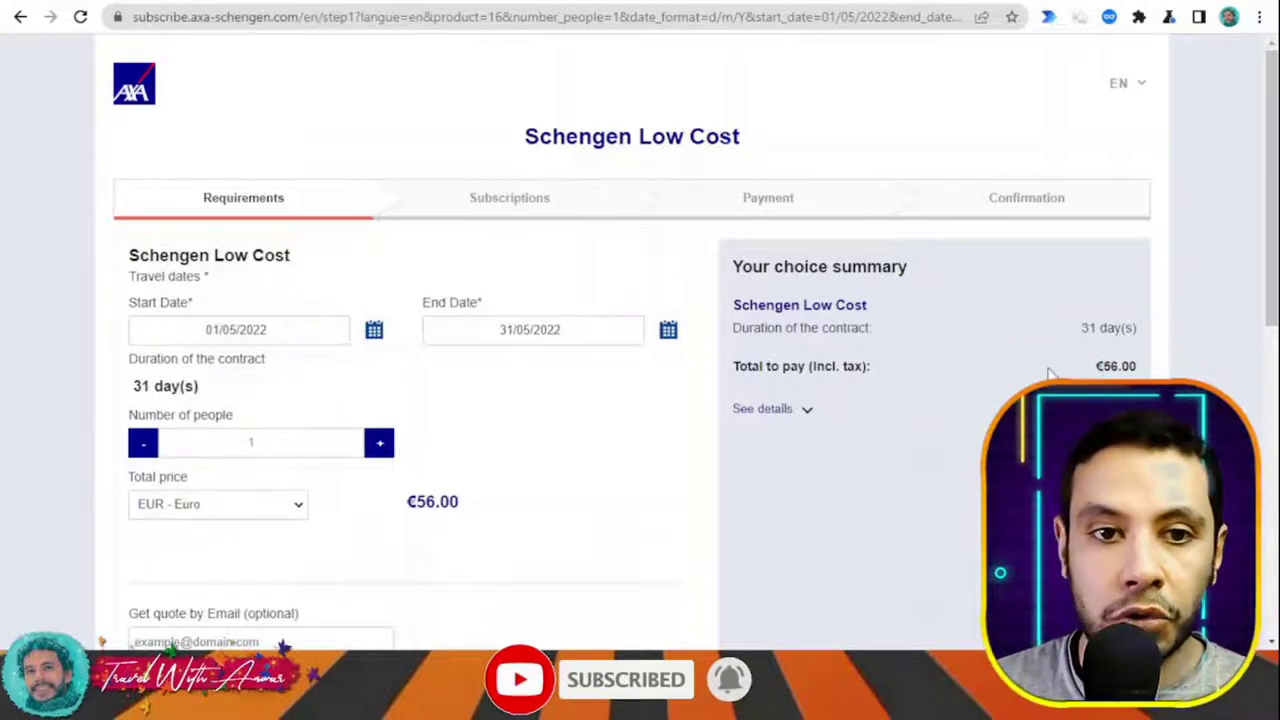
scroll(1050, 372, "down", 4)
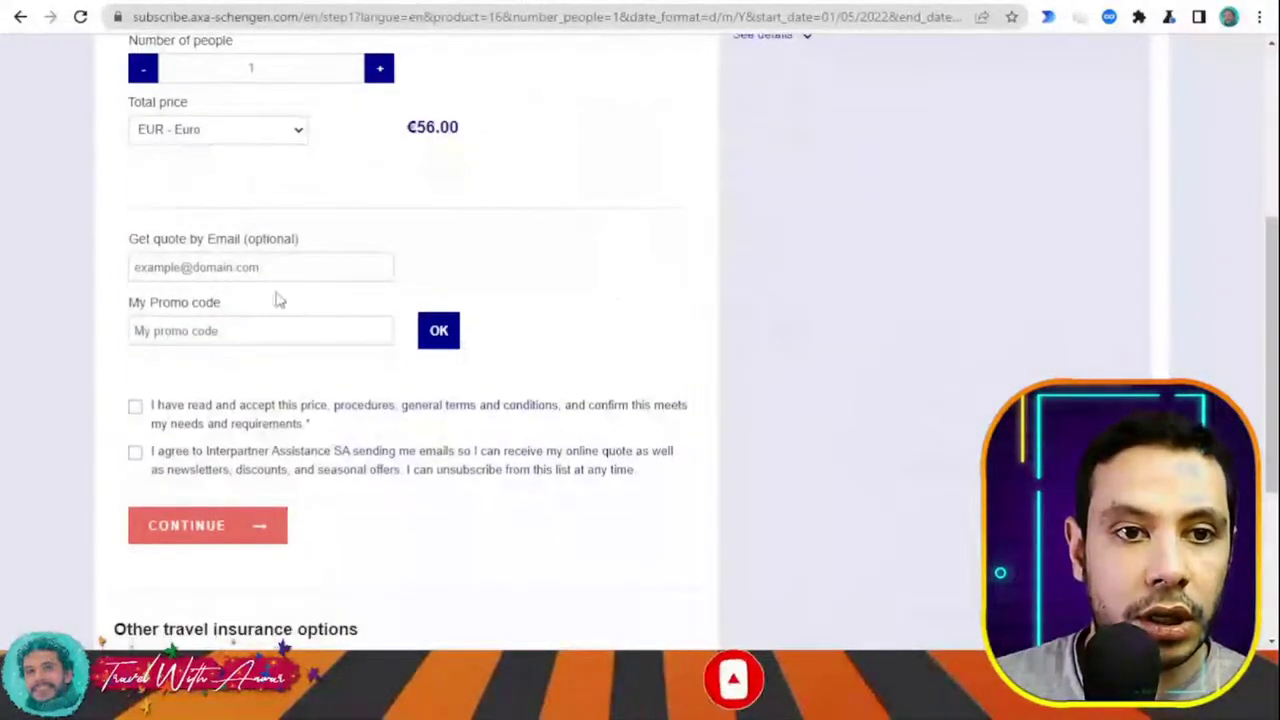
scroll(286, 277, "up", 1)
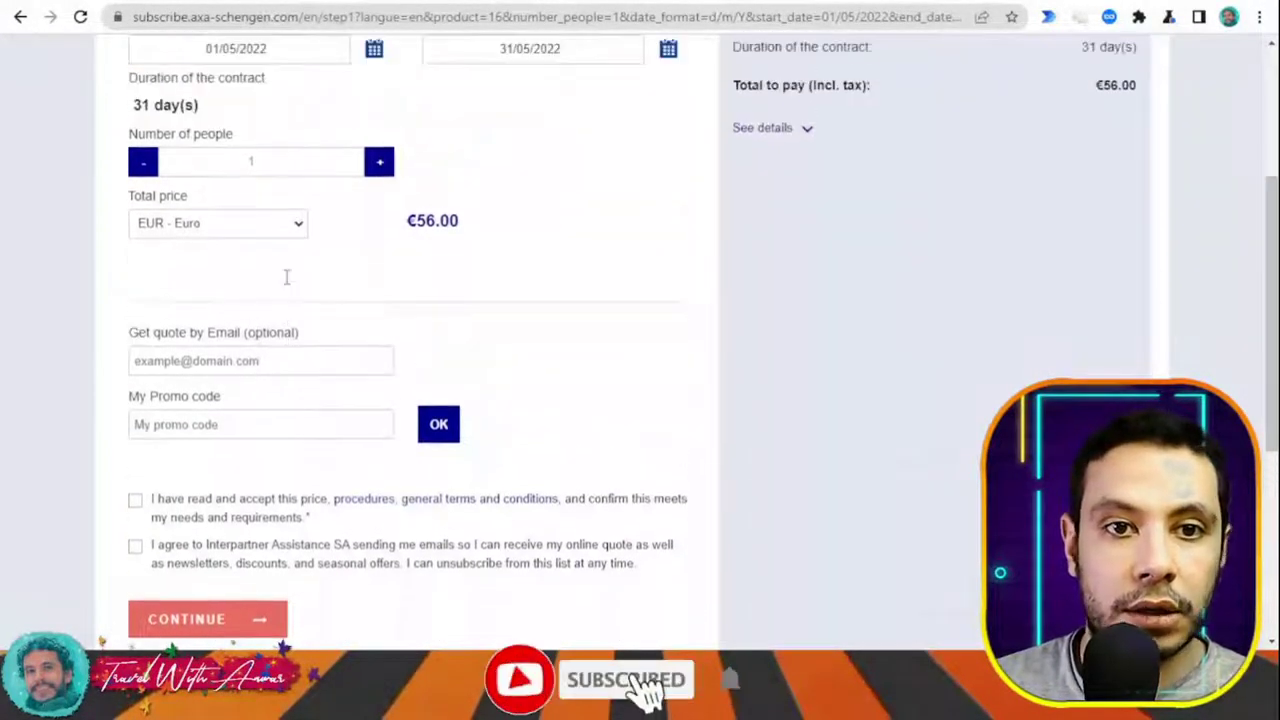
scroll(674, 309, "up", 2)
scroll(674, 309, "down", 3)
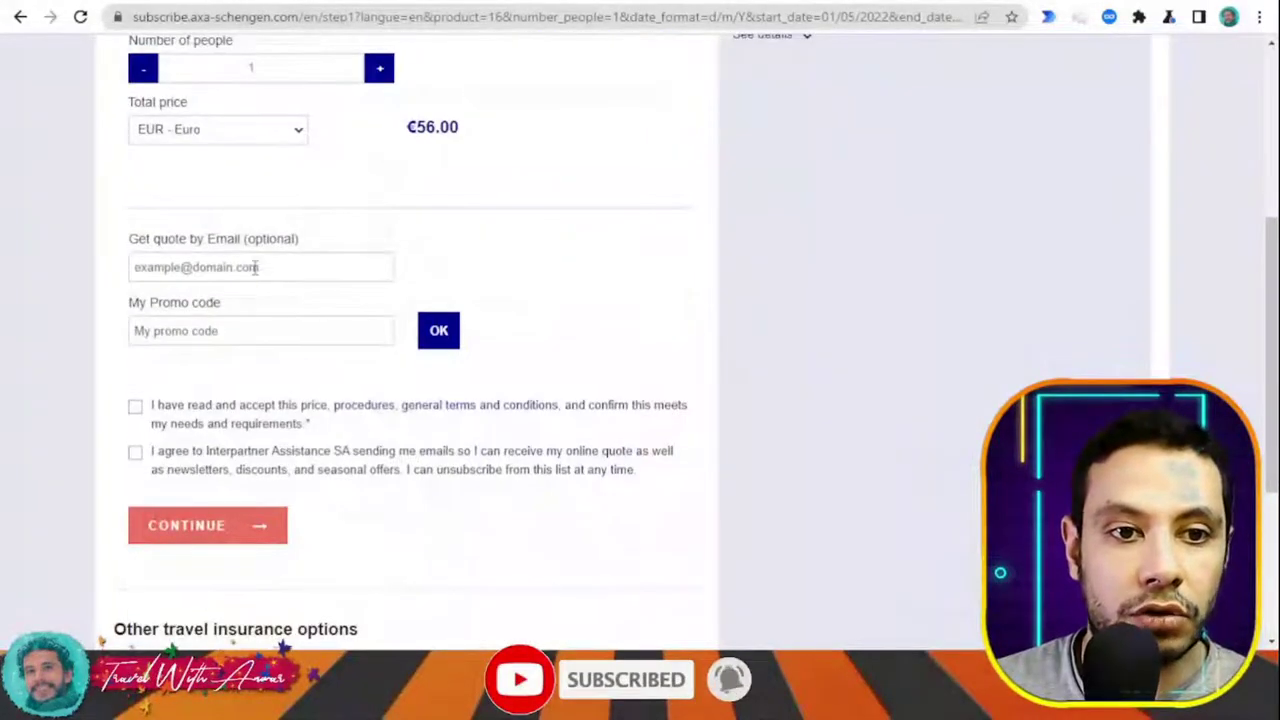
Step: Accept the terms and the Interpartner quote emails, then continue to Subscriptions
left_click(135, 408)
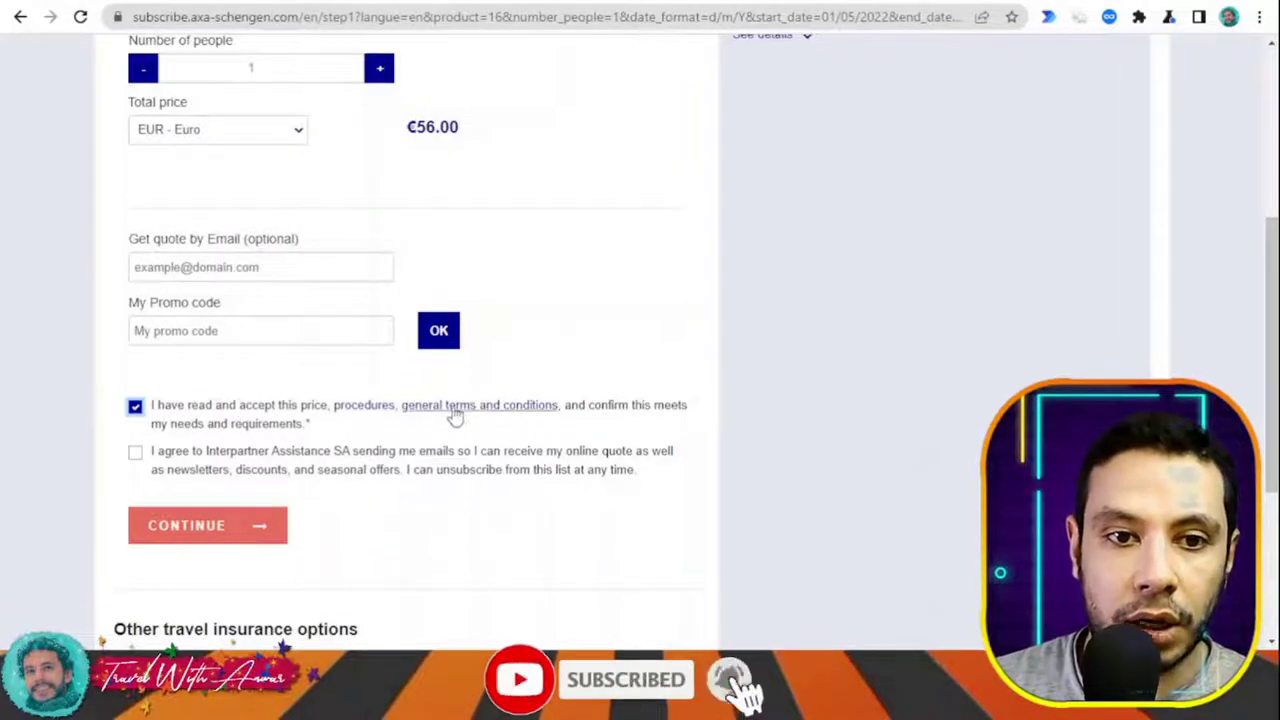
left_click(135, 456)
scroll(409, 477, "down", 1)
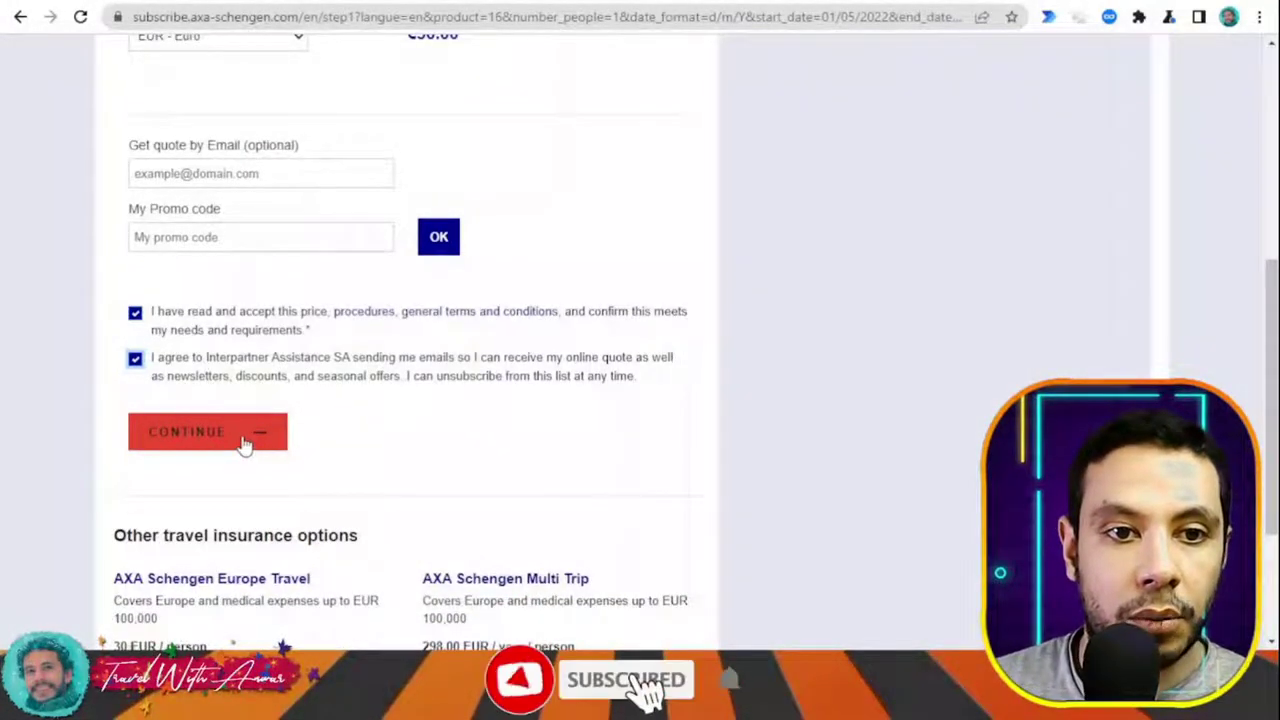
left_click(245, 445)
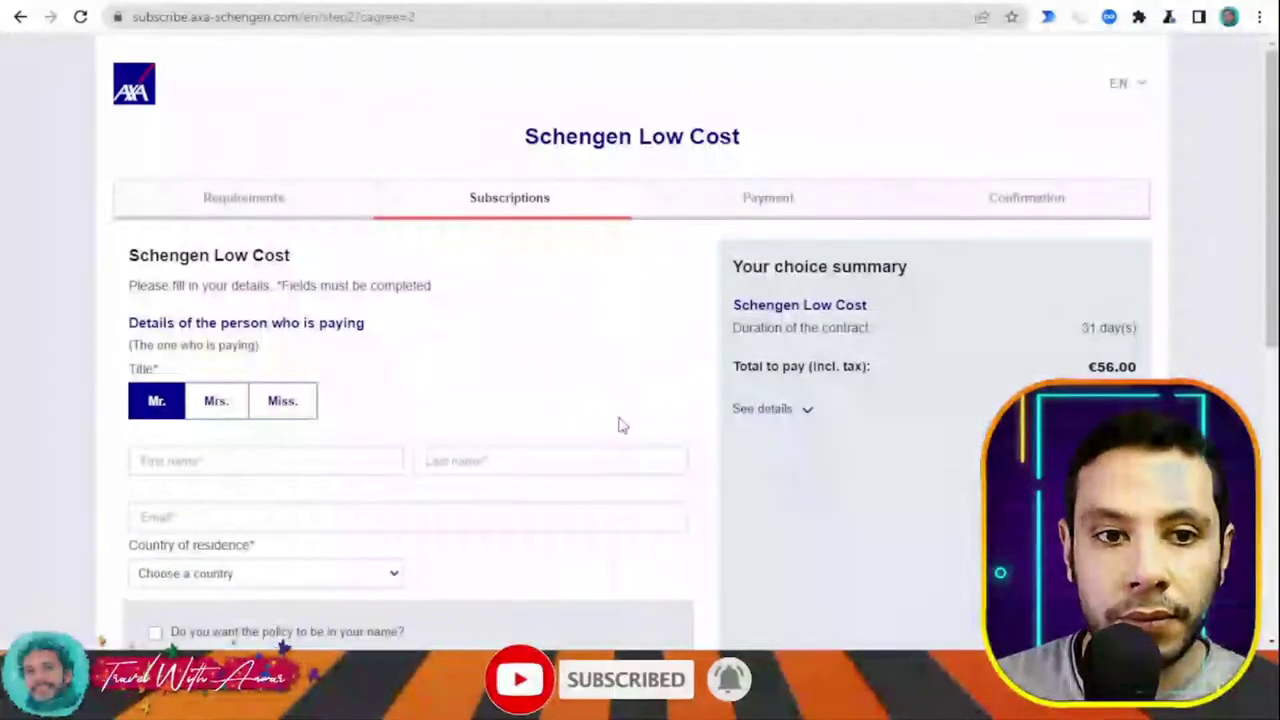
Step: Scroll through the payer details and the Person 1 beneficiary fields on the Subscriptions form
scroll(616, 424, "down", 4)
scroll(631, 400, "up", 4)
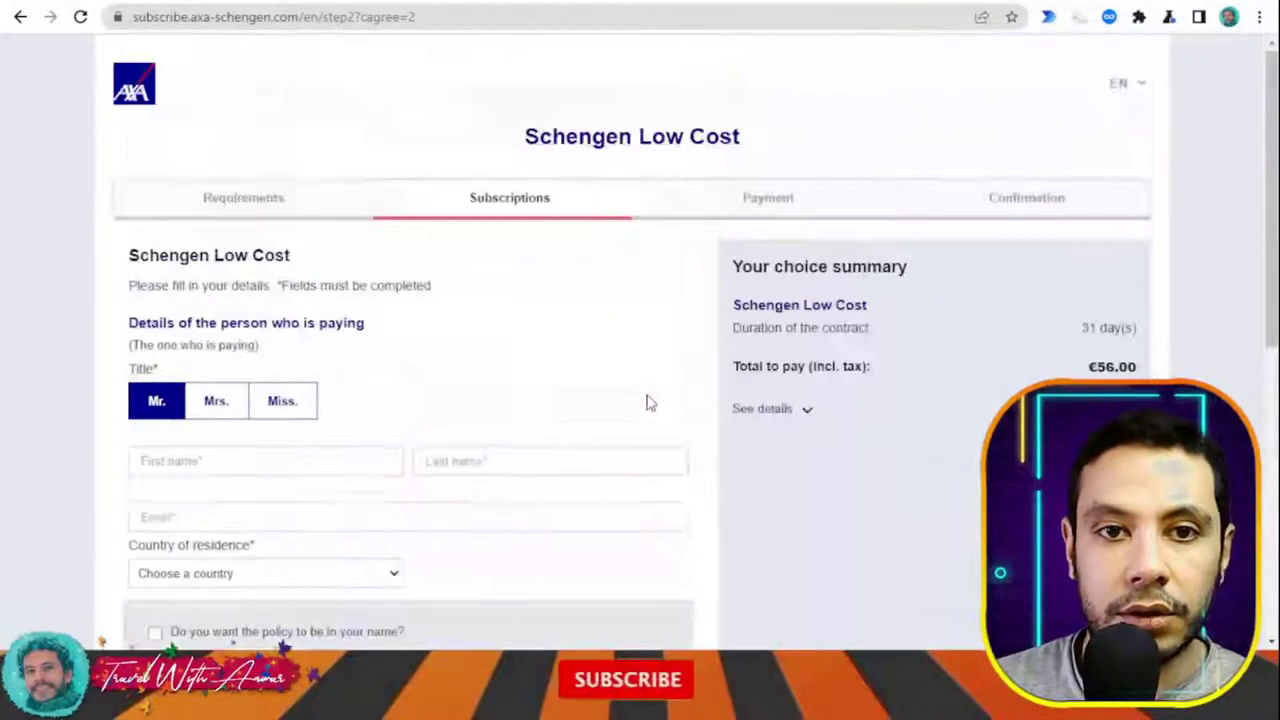
scroll(650, 400, "down", 2)
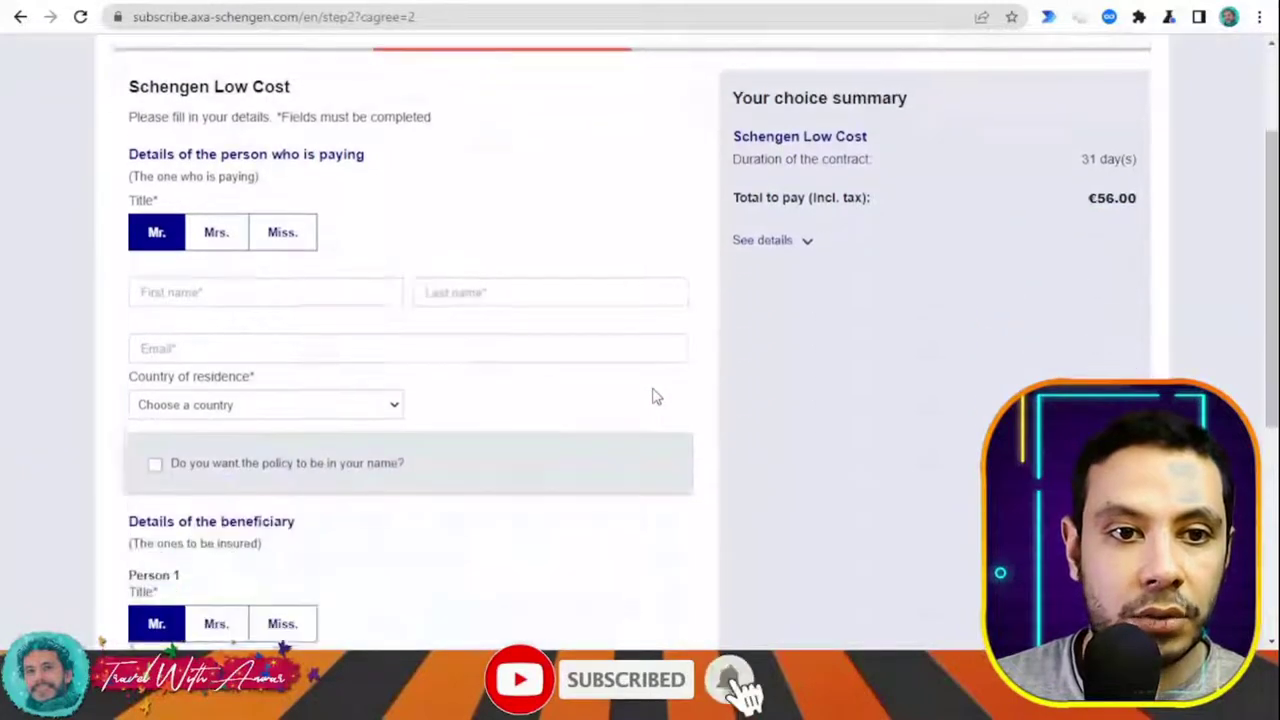
scroll(417, 277, "down", 3)
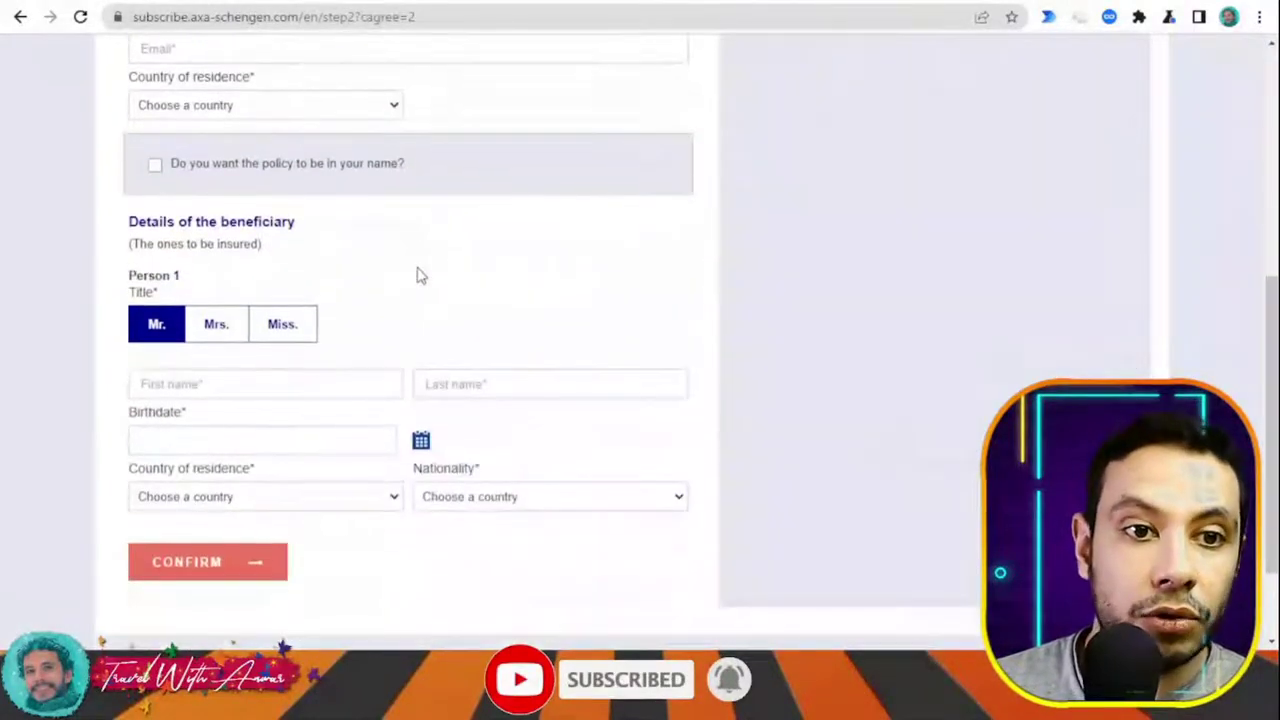
scroll(420, 274, "up", 3)
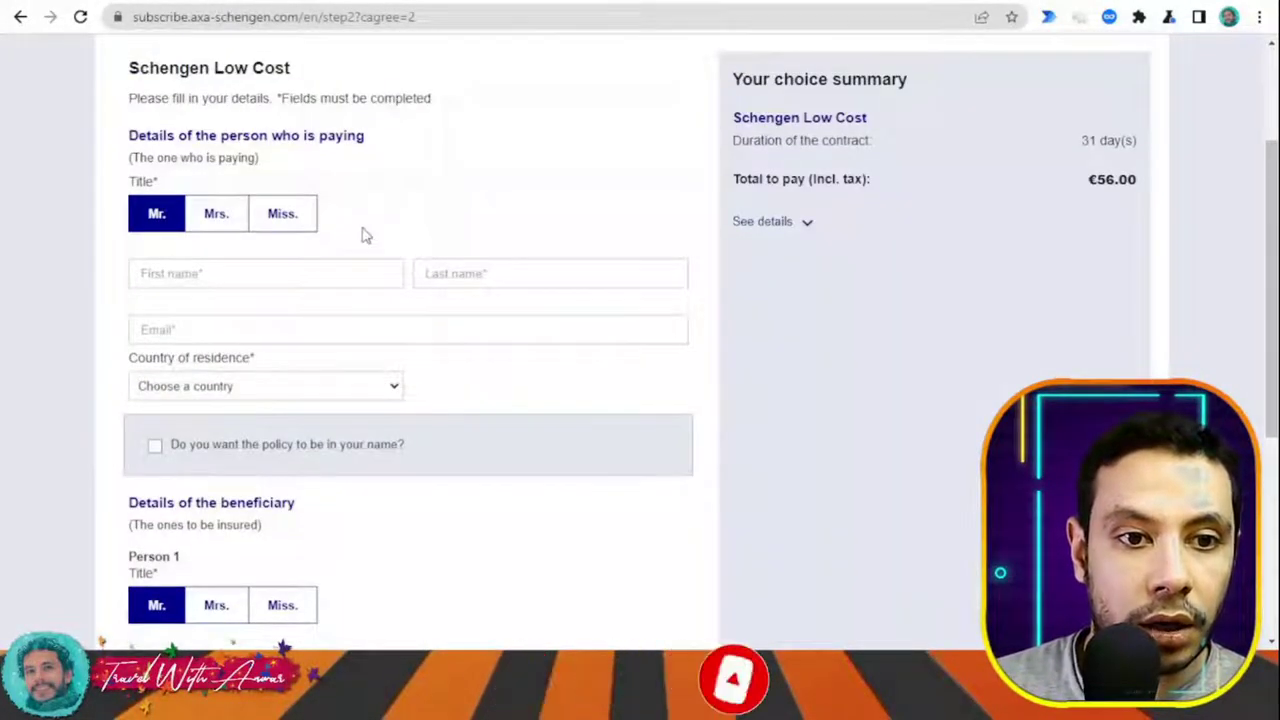
scroll(486, 329, "down", 4)
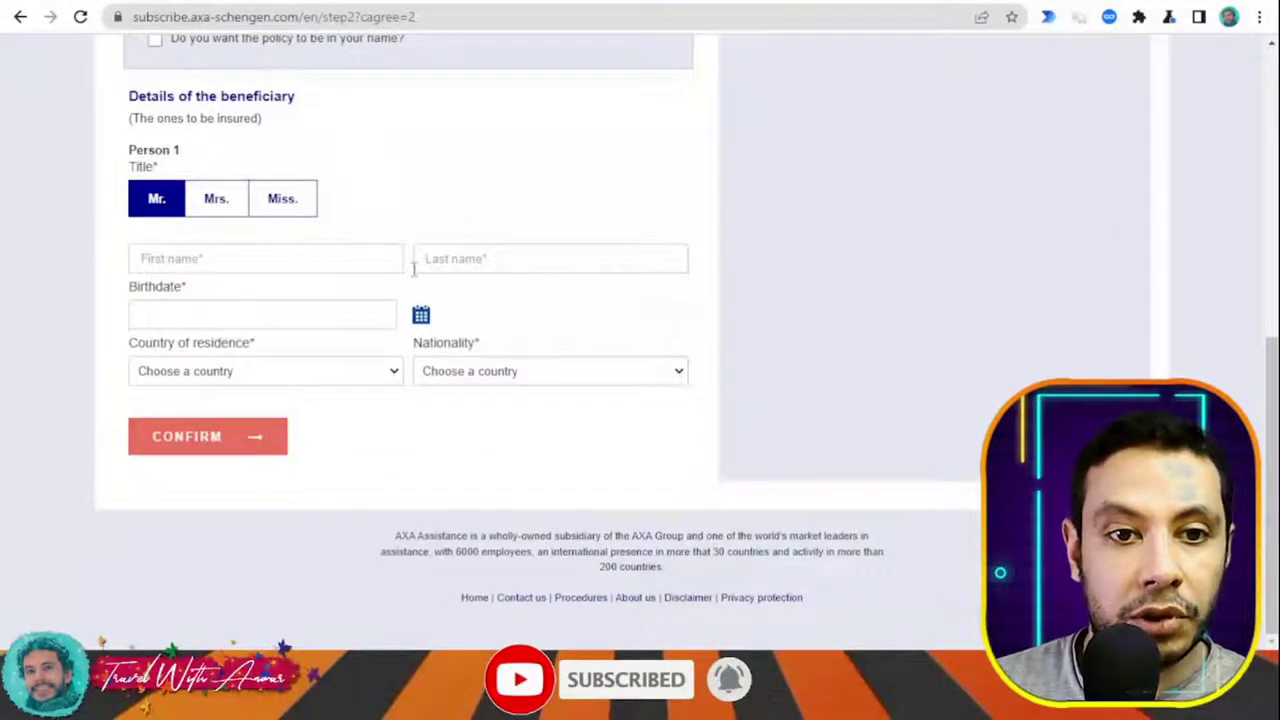
scroll(578, 370, "up", 6)
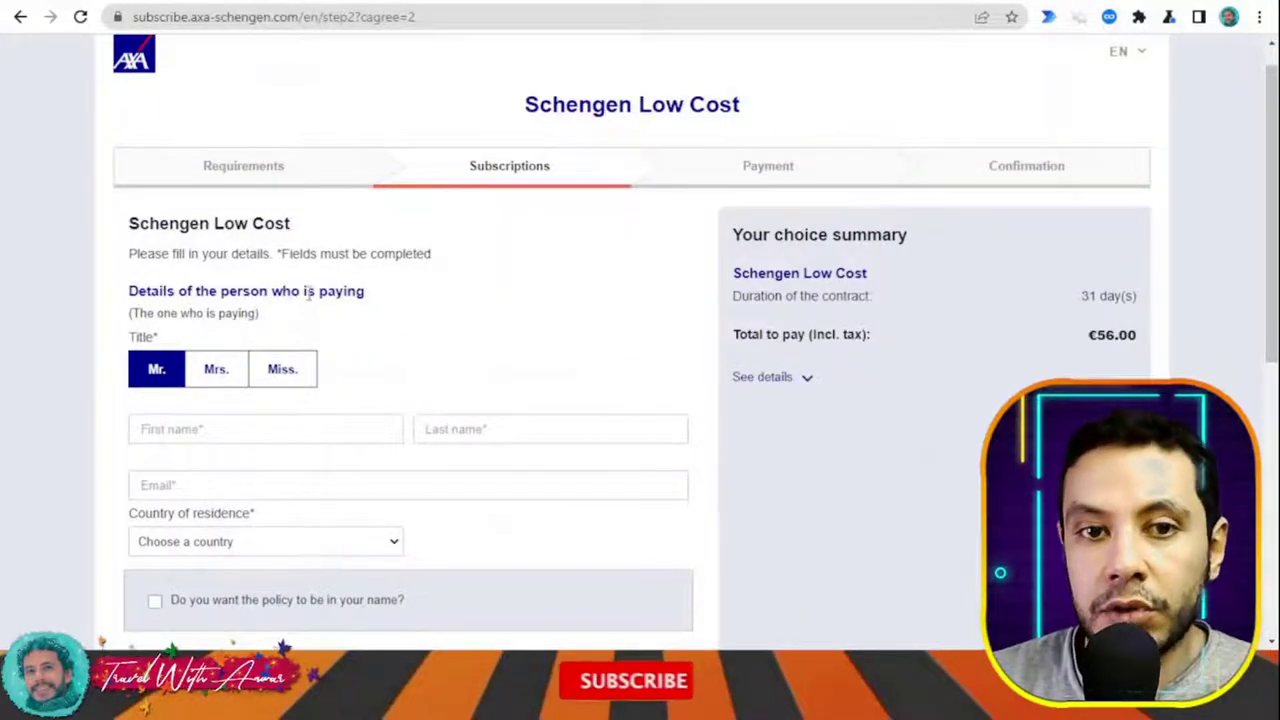
scroll(340, 294, "down", 3)
scroll(370, 292, "down", 2)
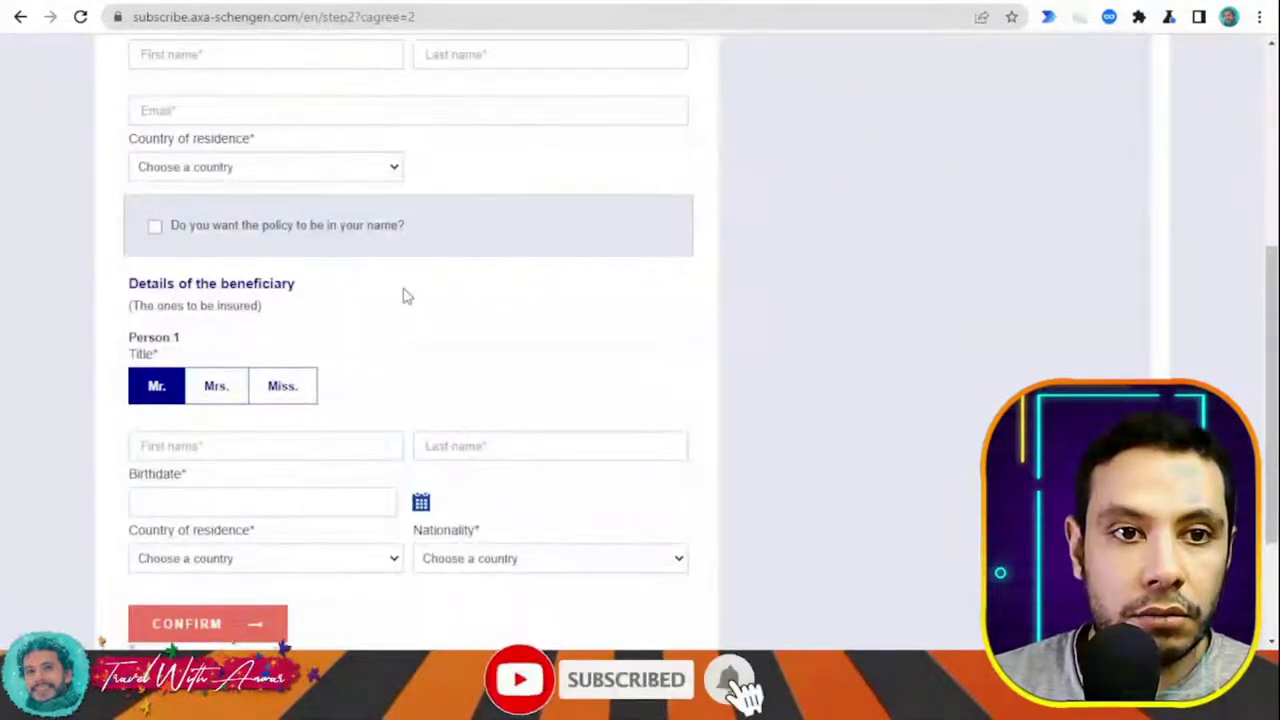
scroll(409, 294, "up", 4)
scroll(405, 288, "down", 3)
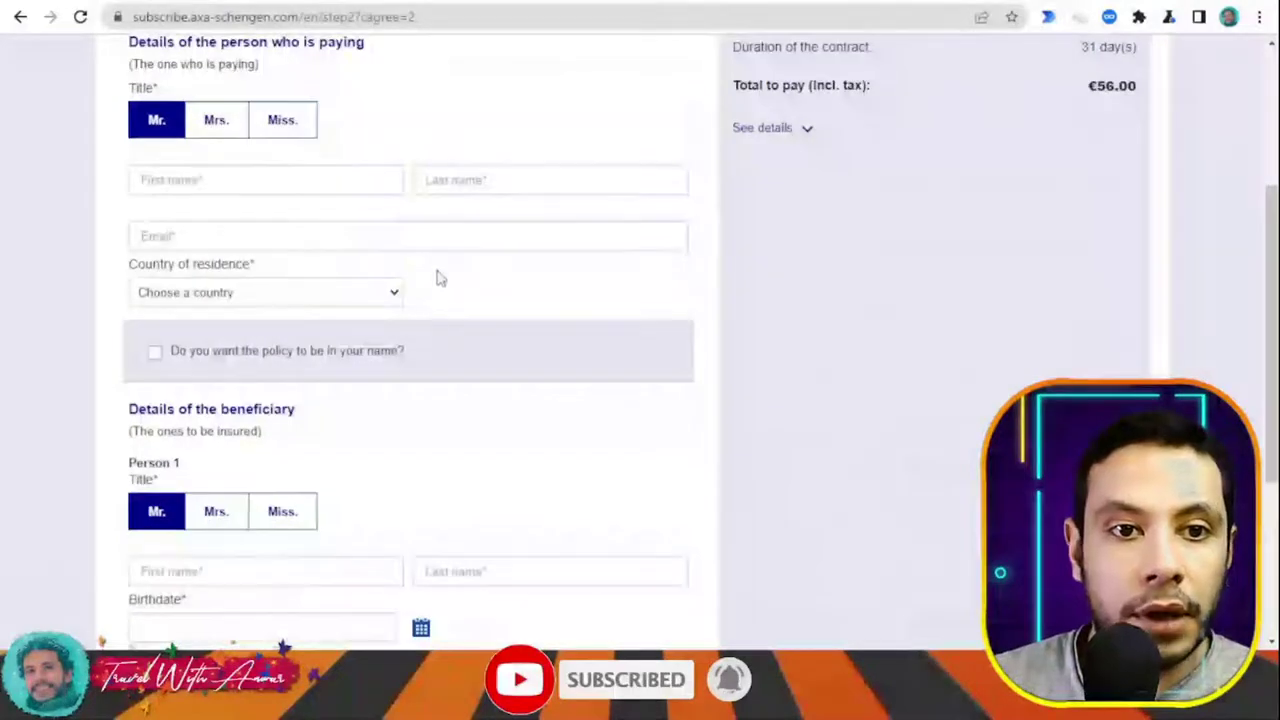
scroll(349, 320, "down", 3)
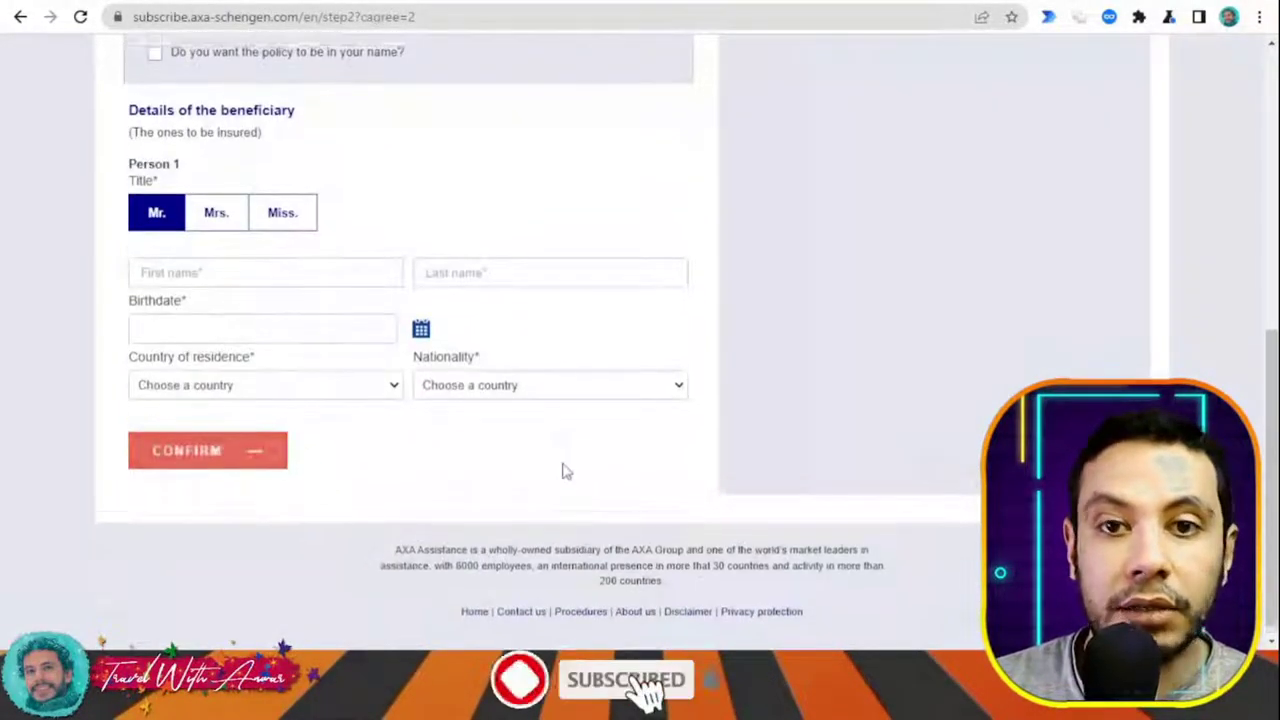
scroll(563, 469, "up", 6)
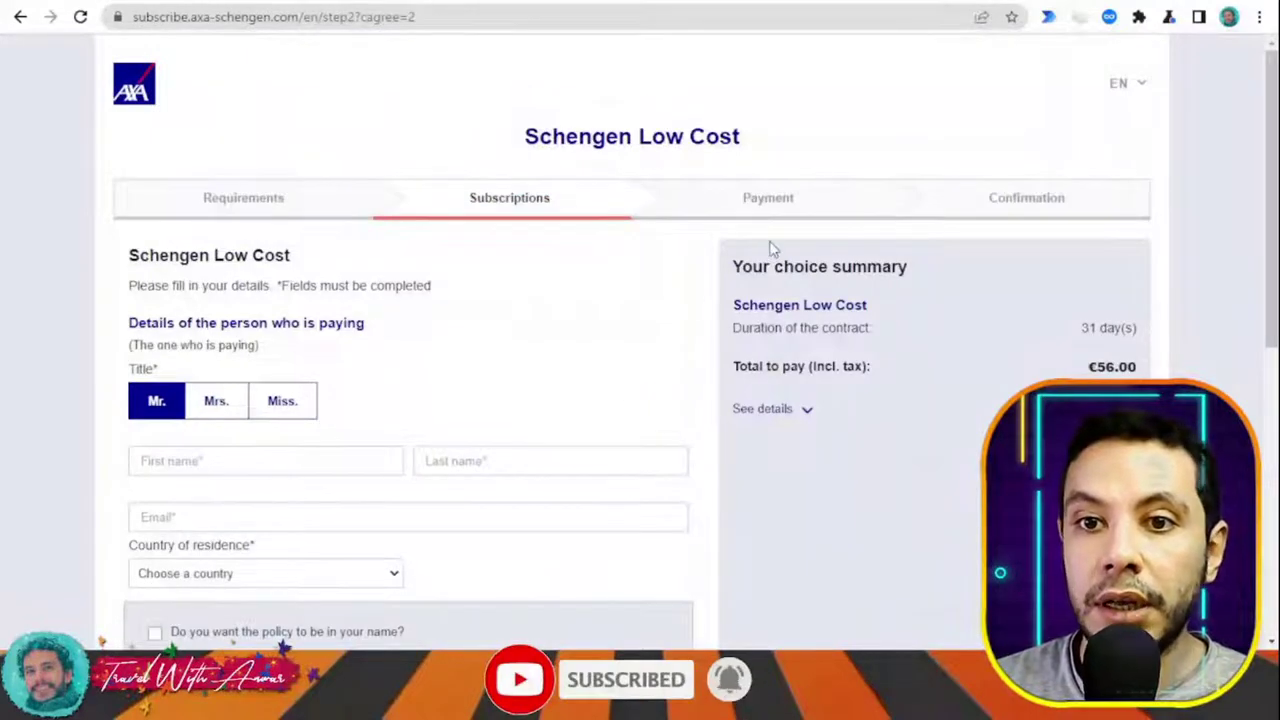